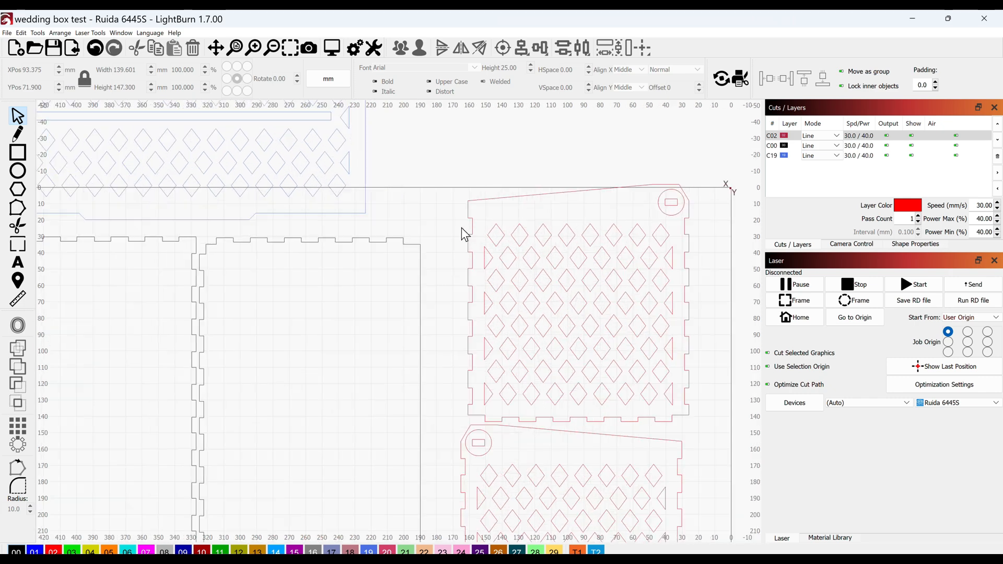
- Review the shape move increments in the units and grids settings
{"action": "scroll", "coordinate": [549, 237], "scroll_direction": "down", "scroll_amount": 3}
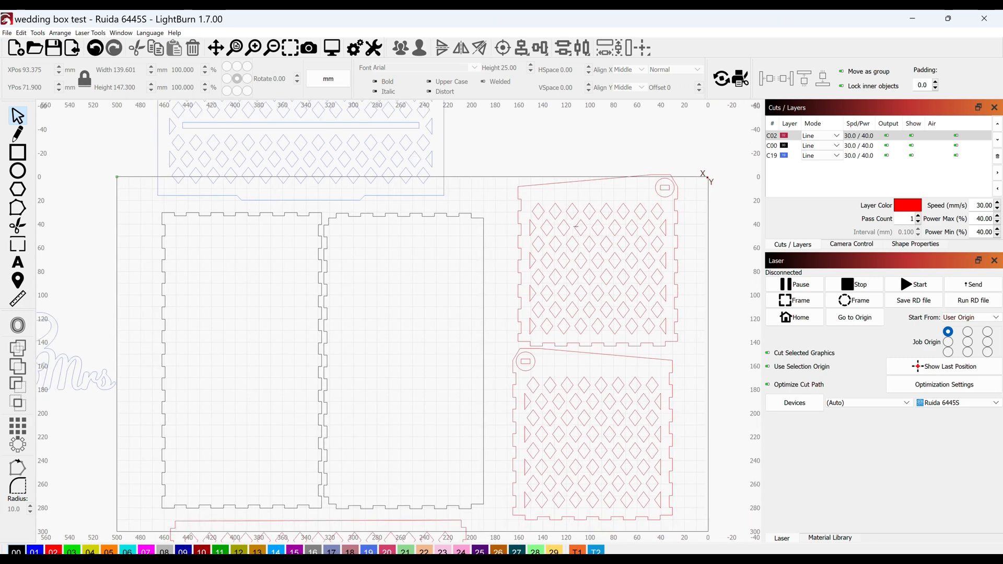
{"action": "left_click", "coordinate": [21, 32]}
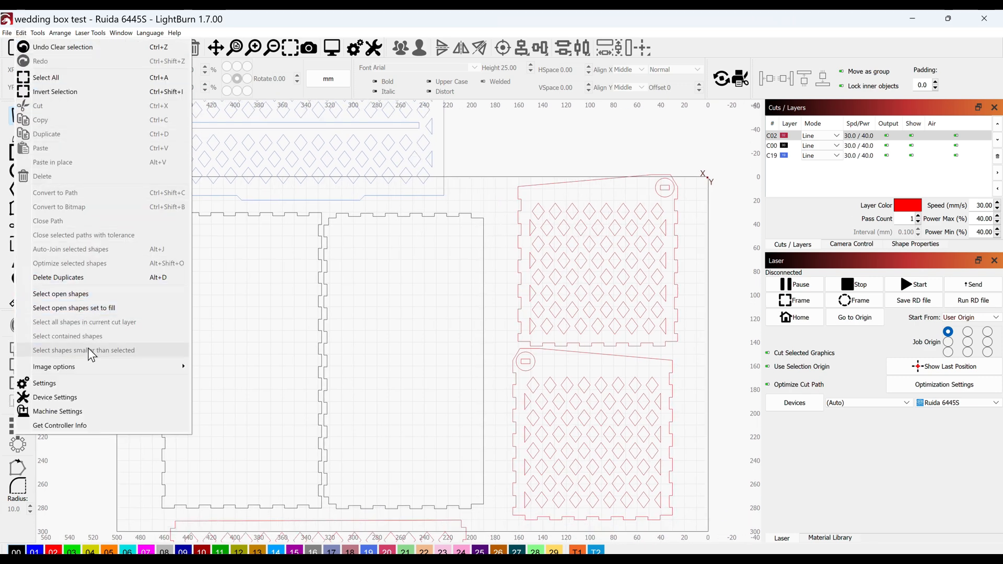
{"action": "left_click", "coordinate": [98, 384]}
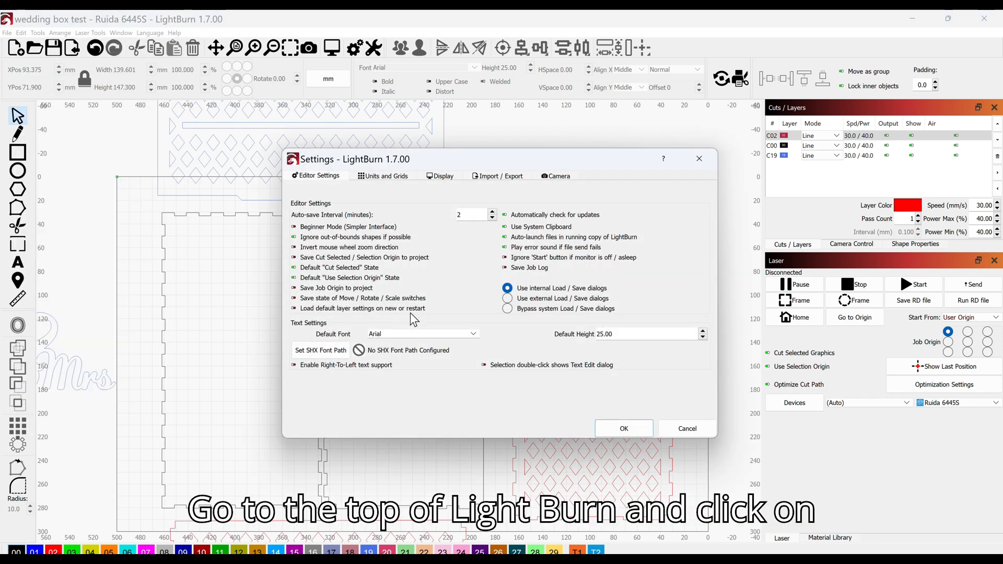
{"action": "left_click", "coordinate": [389, 177]}
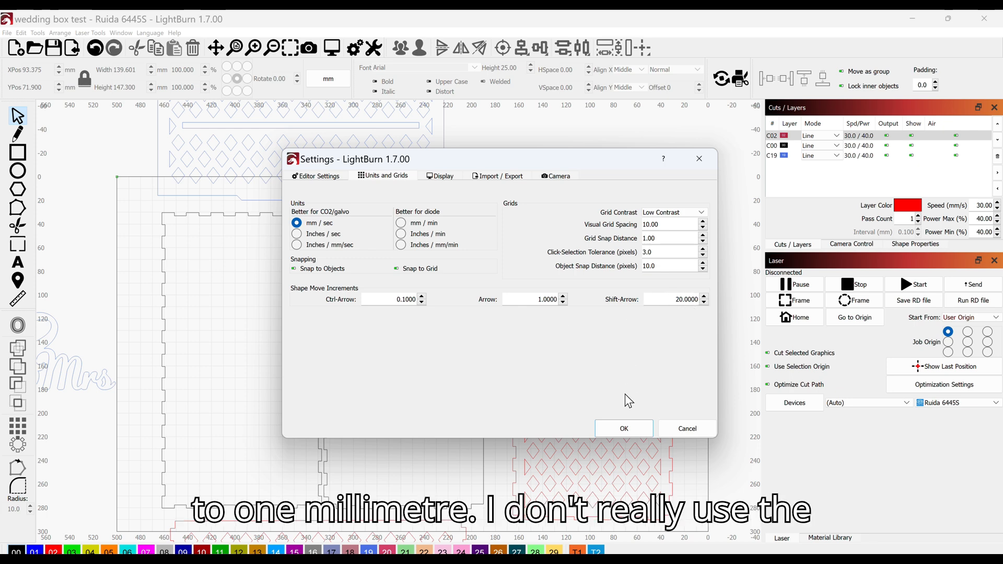
{"action": "left_click", "coordinate": [624, 428]}
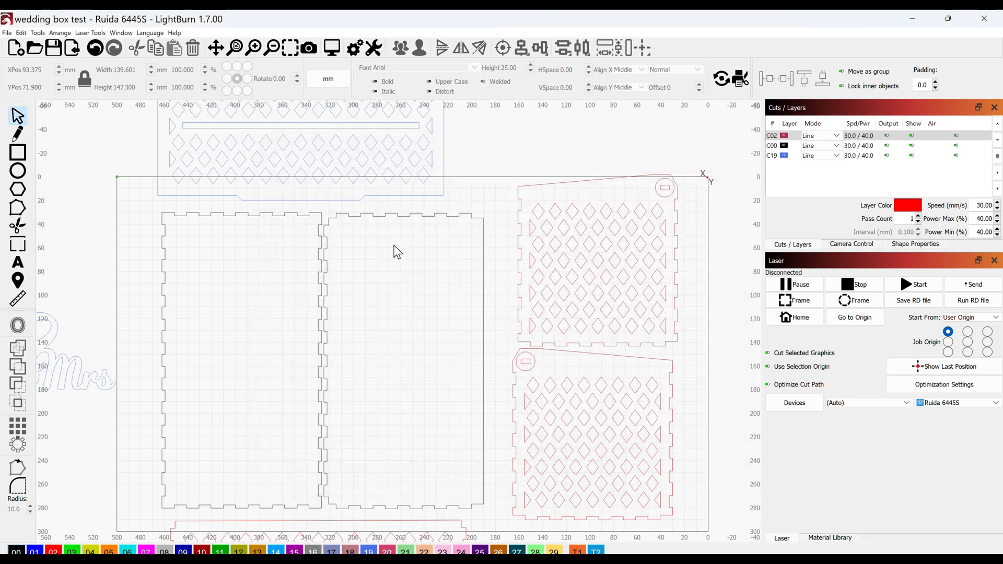
- Ungroup all the box panels and check that a single diamond cut-out can be selected by itself
{"action": "scroll", "coordinate": [385, 255], "scroll_direction": "down", "scroll_amount": 4}
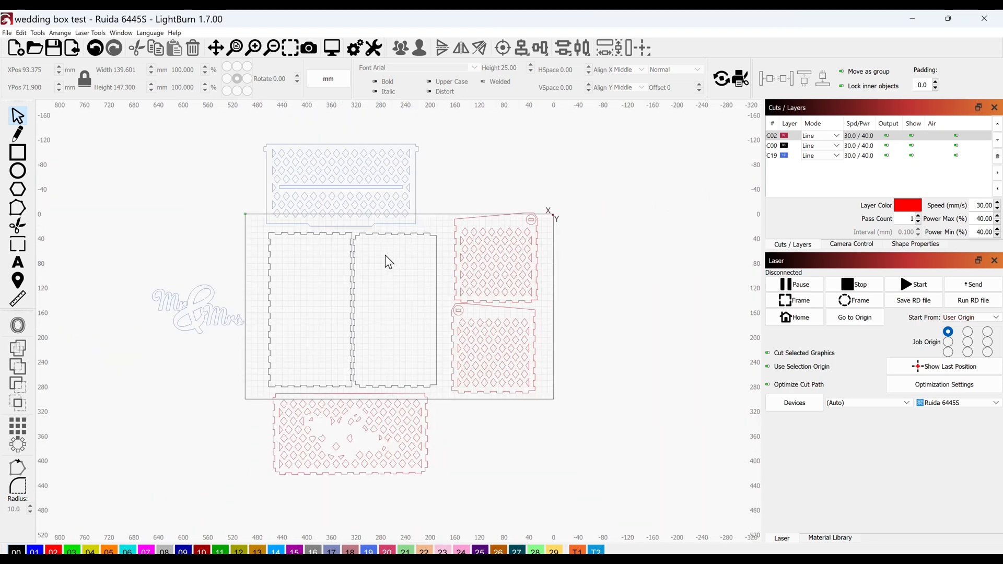
{"action": "left_click_drag", "start_coordinate": [589, 459], "coordinate": [275, 157]}
{"action": "right_click", "coordinate": [380, 284]}
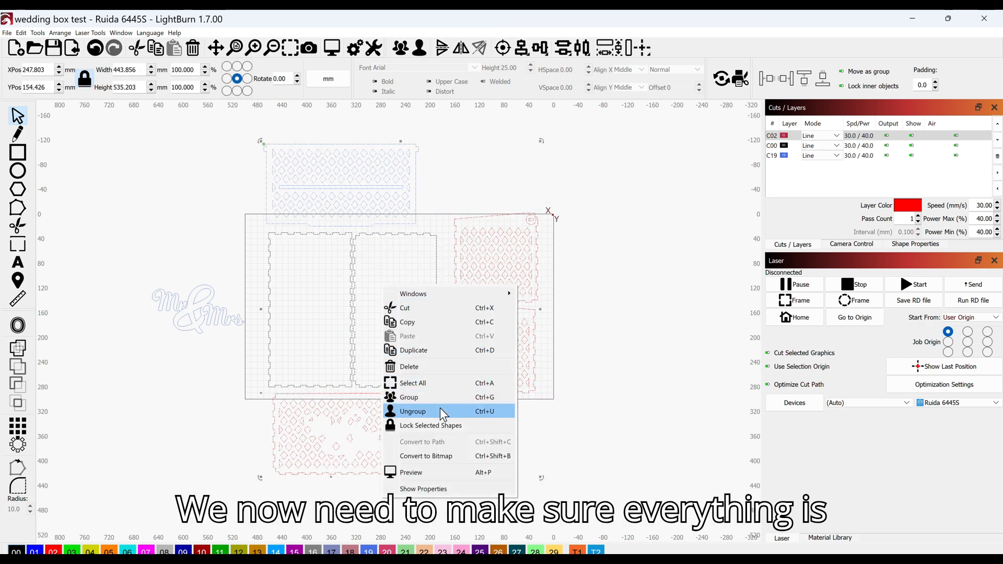
{"action": "left_click", "coordinate": [420, 413]}
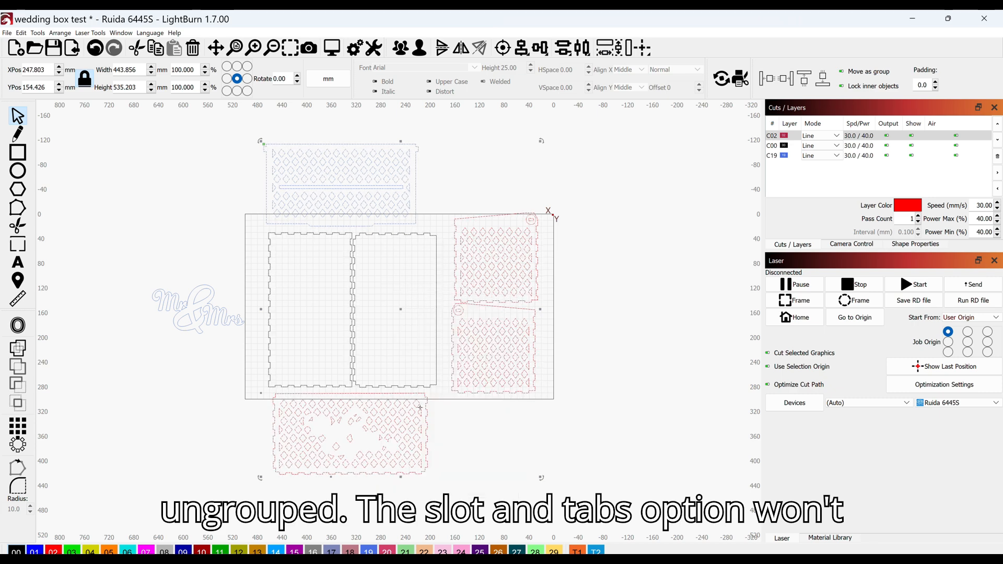
{"action": "left_click", "coordinate": [511, 272]}
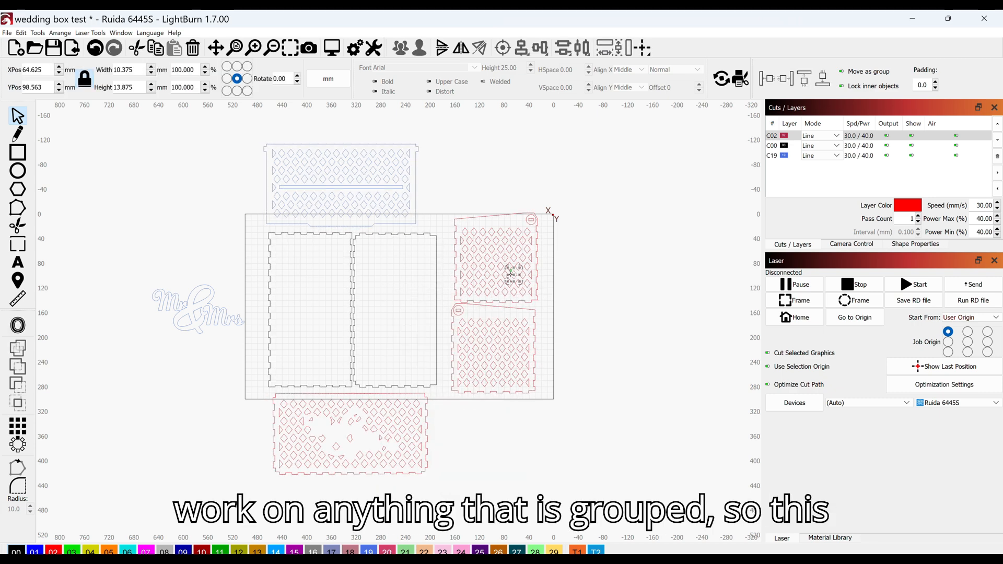
{"action": "scroll", "coordinate": [510, 273], "scroll_direction": "up", "scroll_amount": 2}
{"action": "left_click", "coordinate": [552, 302]}
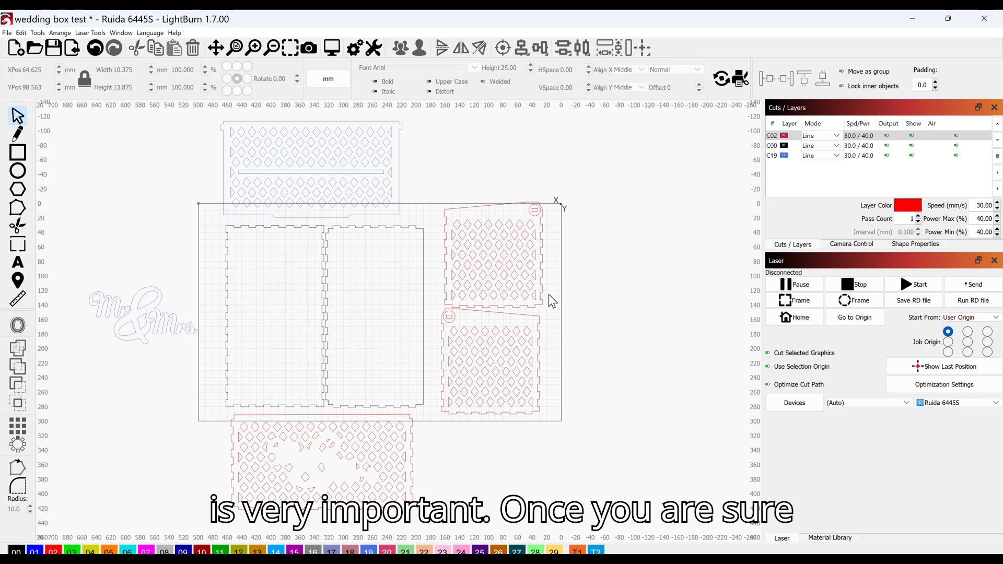
- Select the right-hand plain black panel, the one with a straight right edge
{"action": "scroll", "coordinate": [352, 317], "scroll_direction": "up", "scroll_amount": 3}
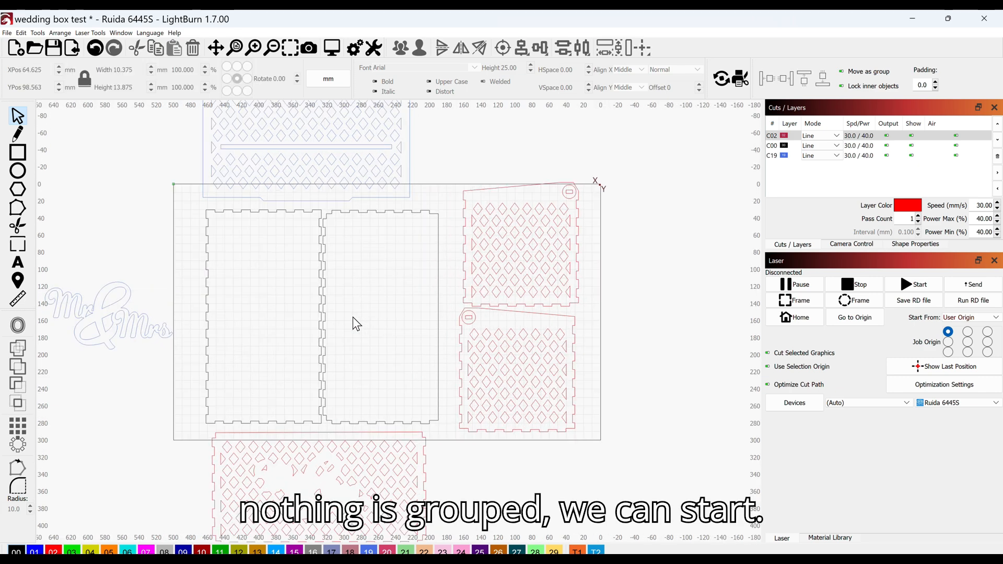
{"action": "scroll", "coordinate": [353, 317], "scroll_direction": "up", "scroll_amount": 1}
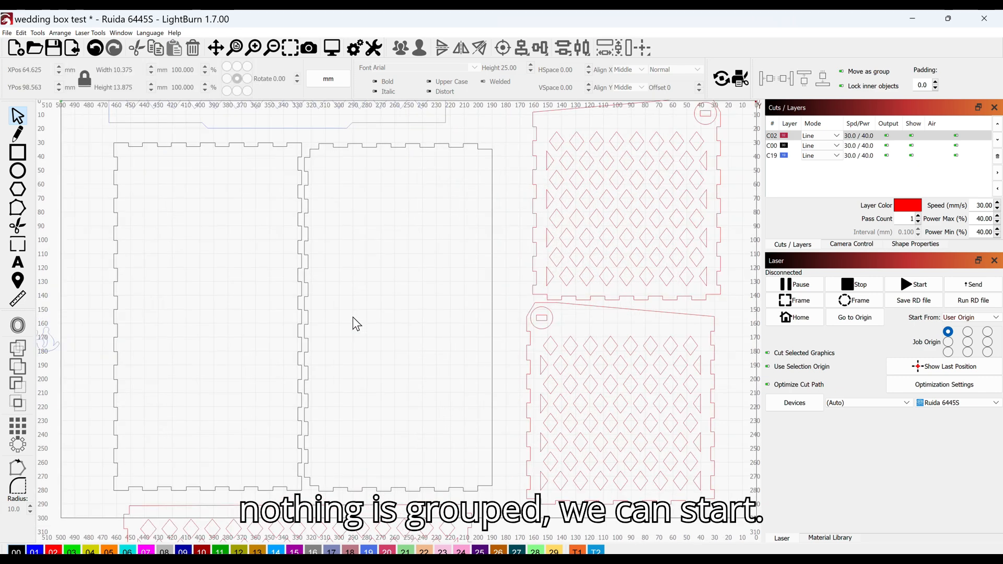
{"action": "left_click", "coordinate": [453, 153]}
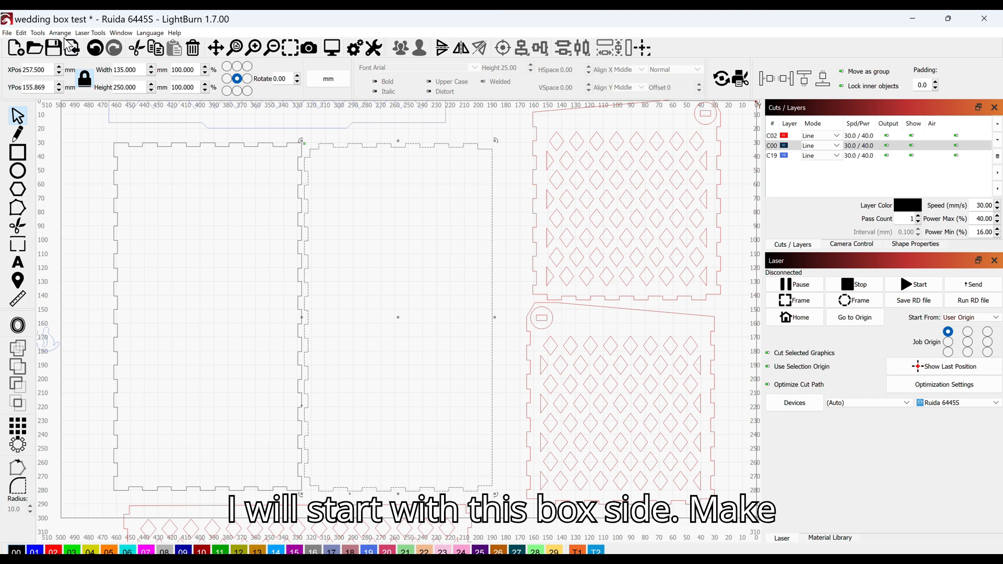
{"action": "left_click", "coordinate": [40, 33]}
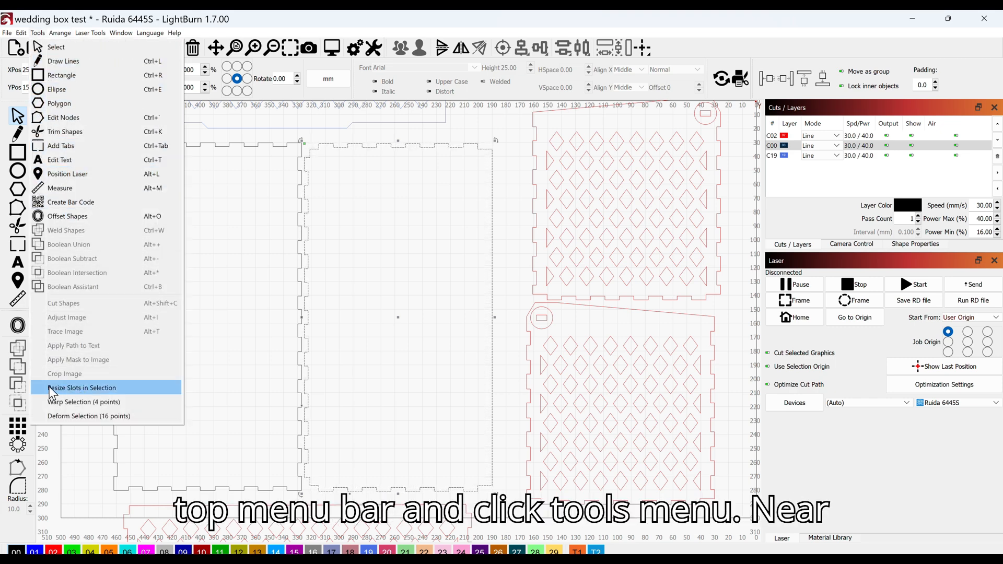
{"action": "left_click", "coordinate": [93, 388]}
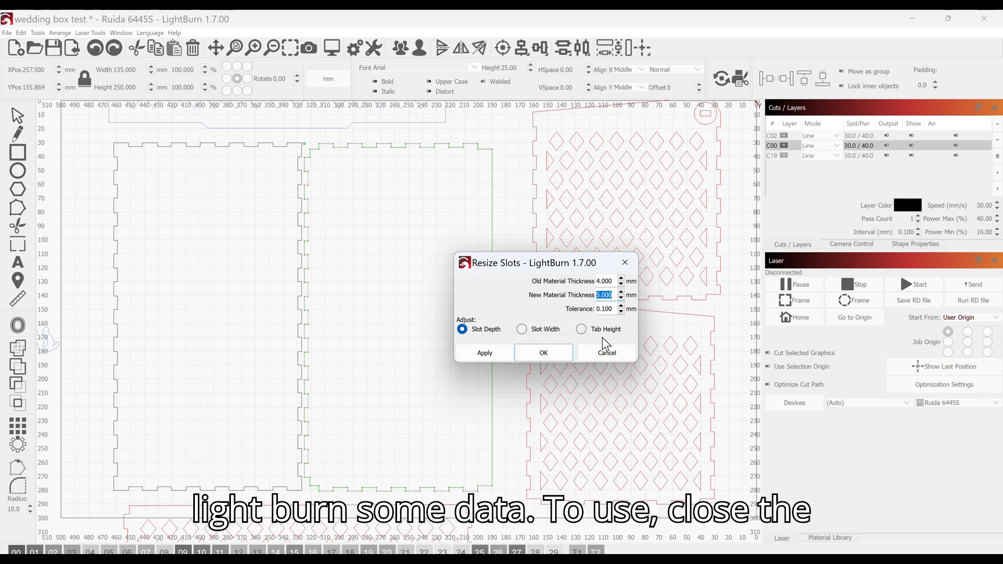
{"action": "left_click", "coordinate": [606, 352]}
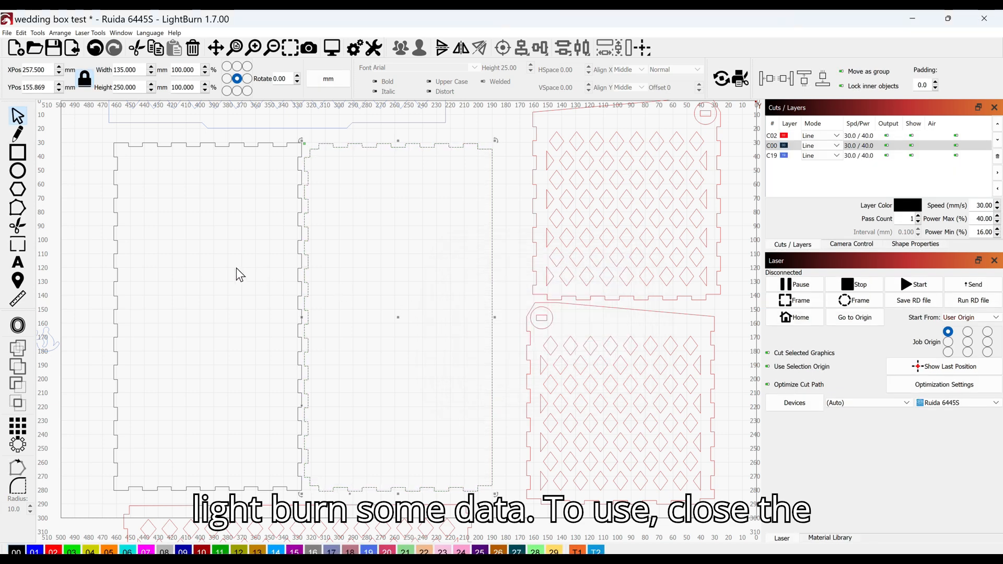
- Measure the depth of a tab on the selected panel's left edge
{"action": "left_click", "coordinate": [21, 300]}
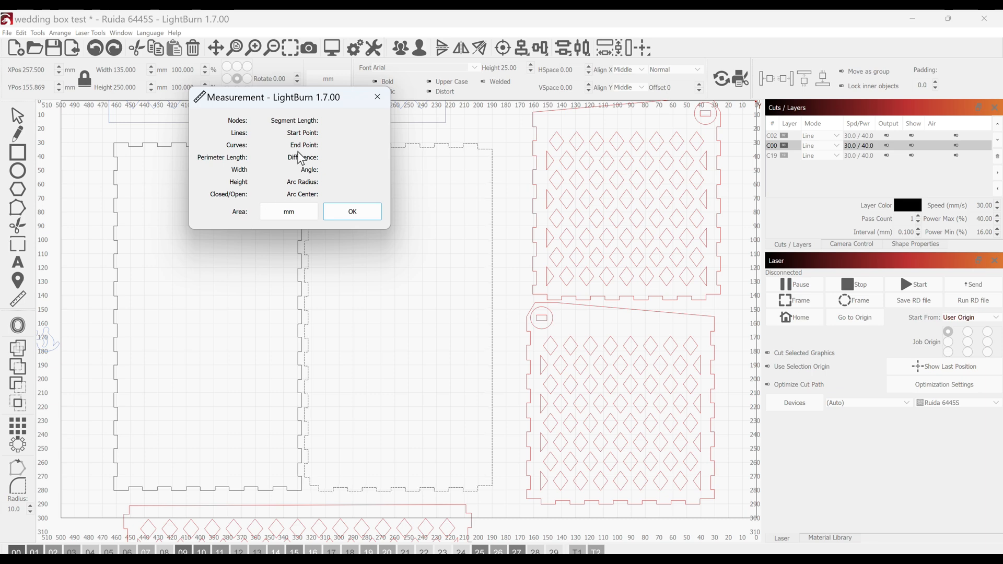
{"action": "left_click", "coordinate": [307, 261]}
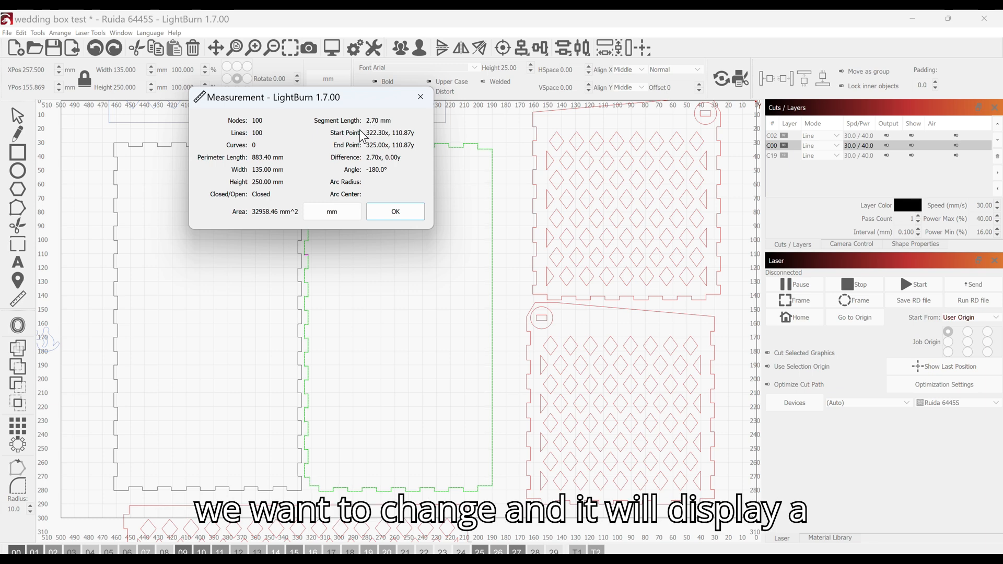
{"action": "left_click", "coordinate": [394, 212]}
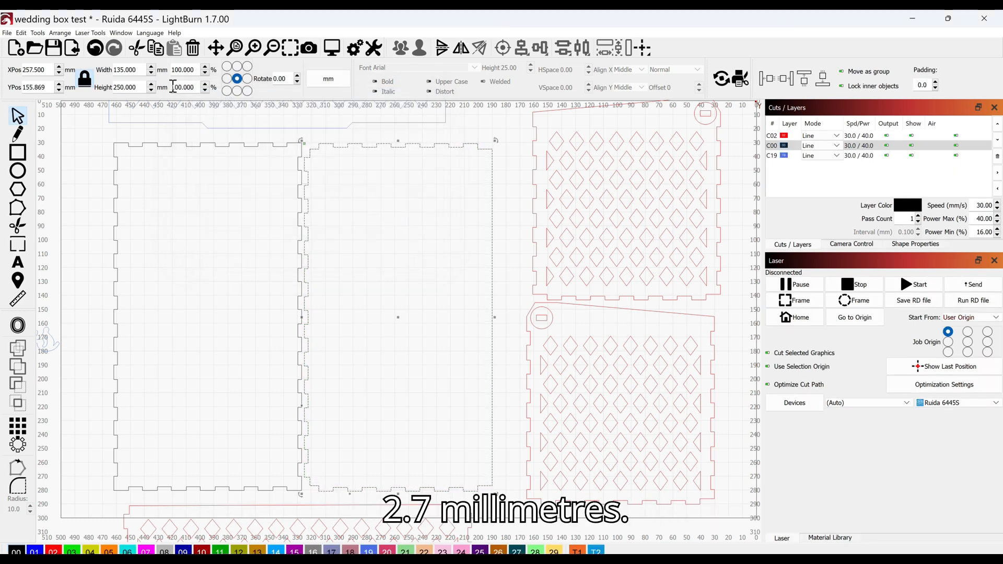
- Start resizing the slots of the selected panel with an old material thickness of 2.7 mm
{"action": "left_click", "coordinate": [38, 32]}
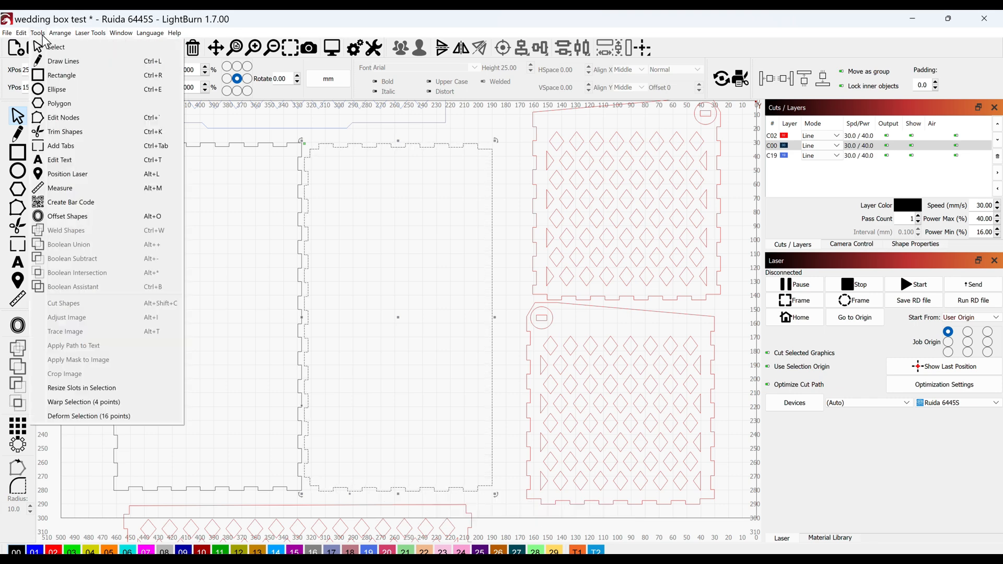
{"action": "left_click", "coordinate": [104, 384]}
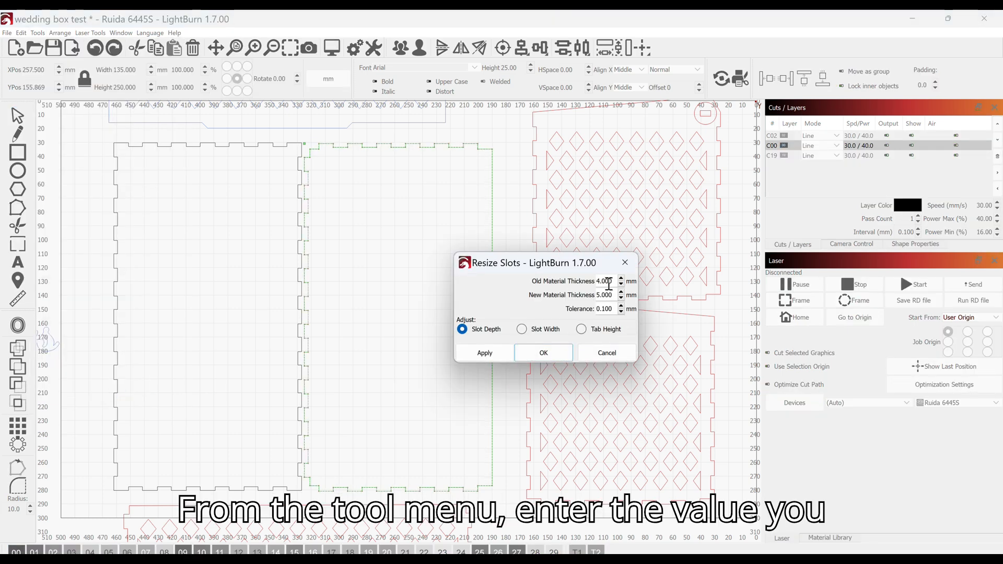
{"action": "left_click_drag", "start_coordinate": [608, 282], "coordinate": [593, 280]}
{"action": "type", "text": "2.7"}
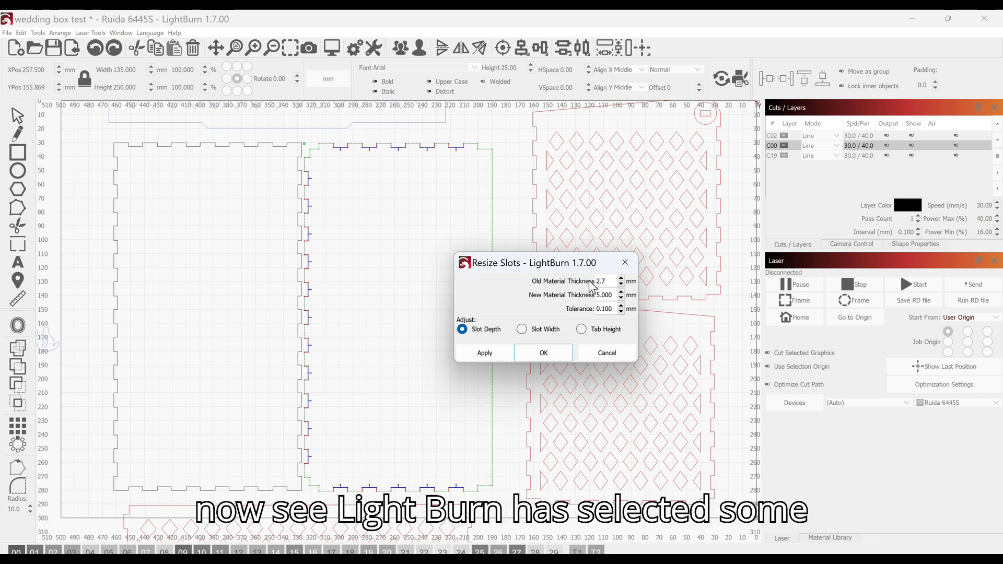
{"action": "key", "text": "Tab"}
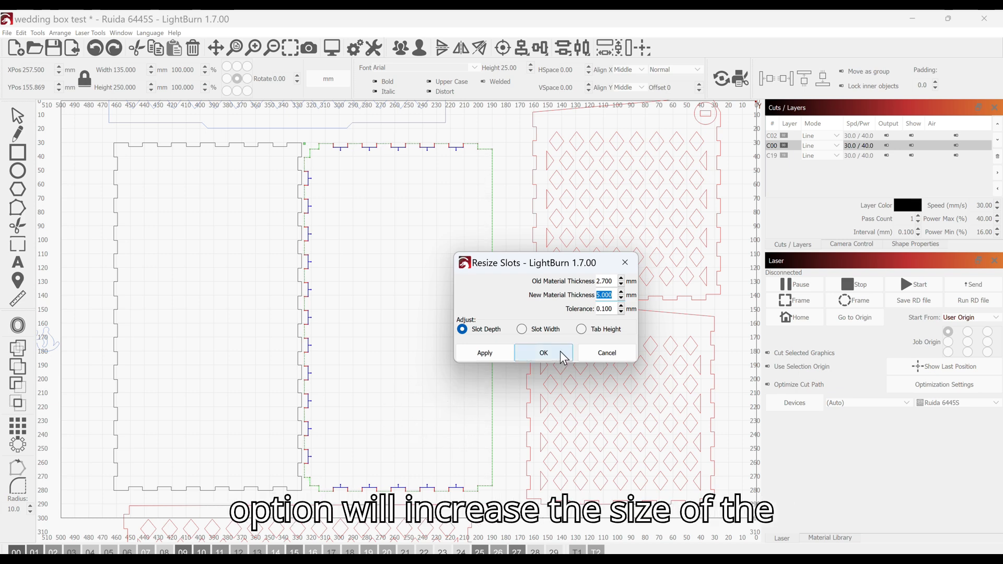
- Resize the panel's tabs using the Tab Height adjustment, with a 5 mm new material thickness and a 2 mm tolerance
{"action": "left_click", "coordinate": [588, 334]}
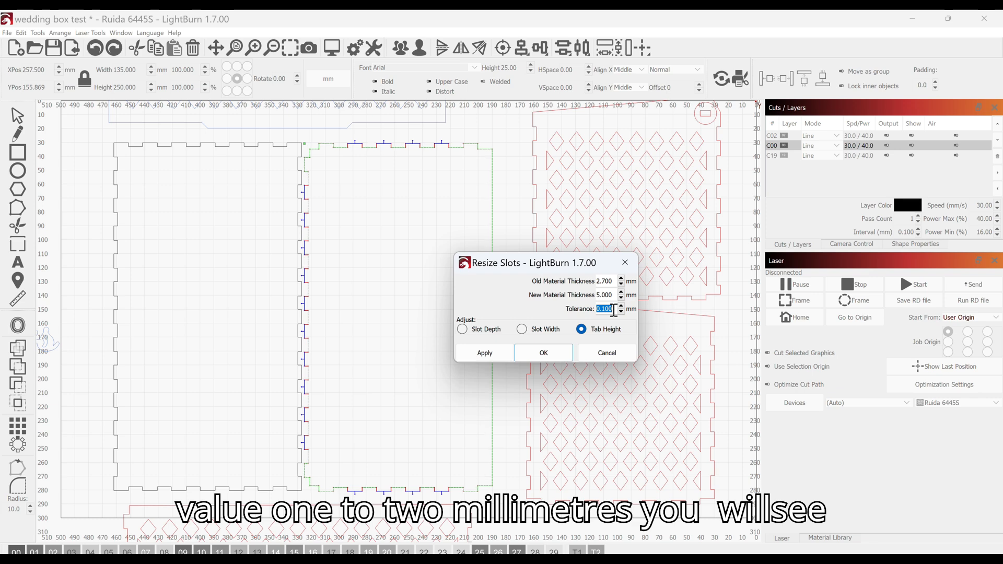
{"action": "key", "text": "Tab"}
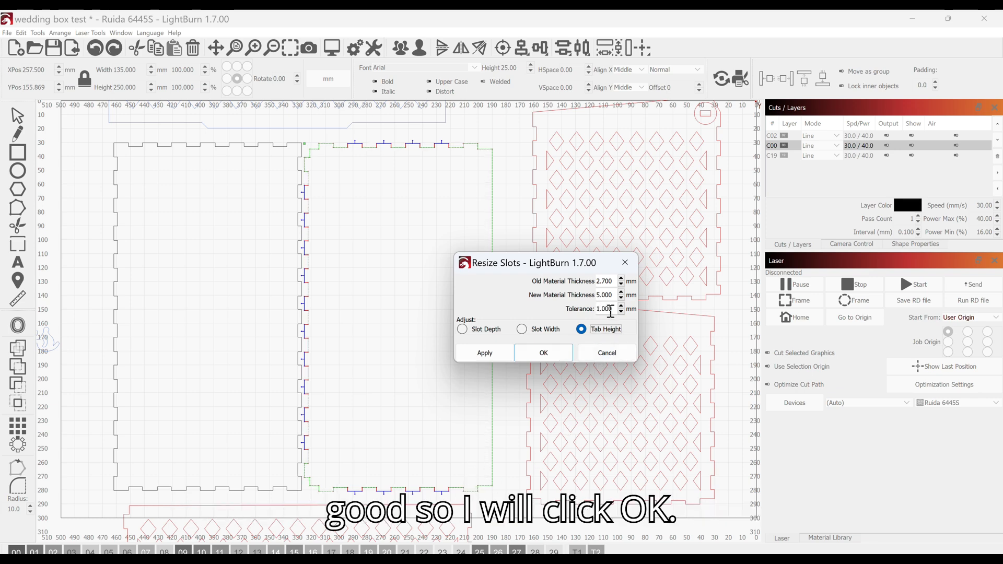
{"action": "left_click", "coordinate": [610, 308]}
{"action": "type", "text": "2"}
{"action": "key", "text": "Tab"}
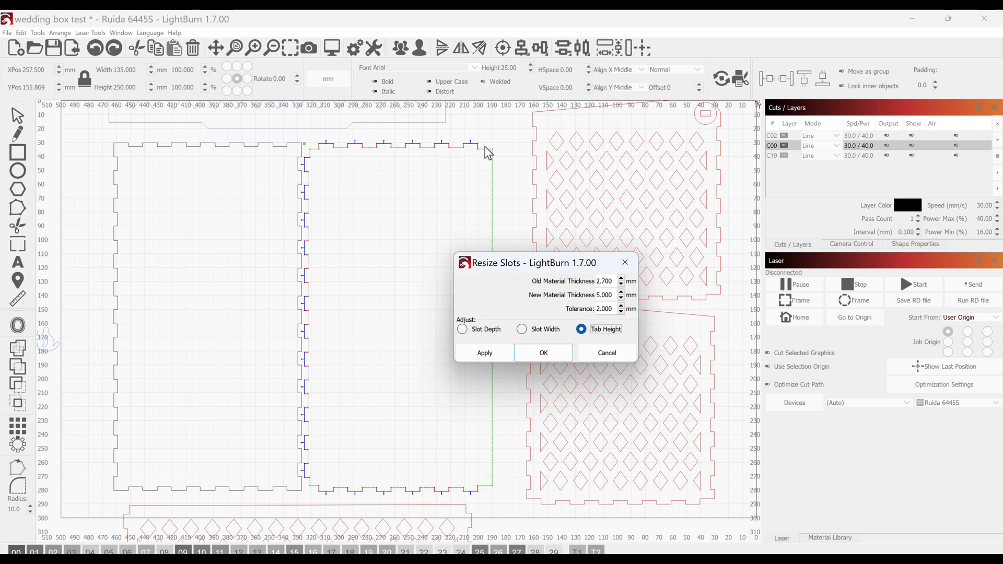
{"action": "left_click", "coordinate": [543, 355]}
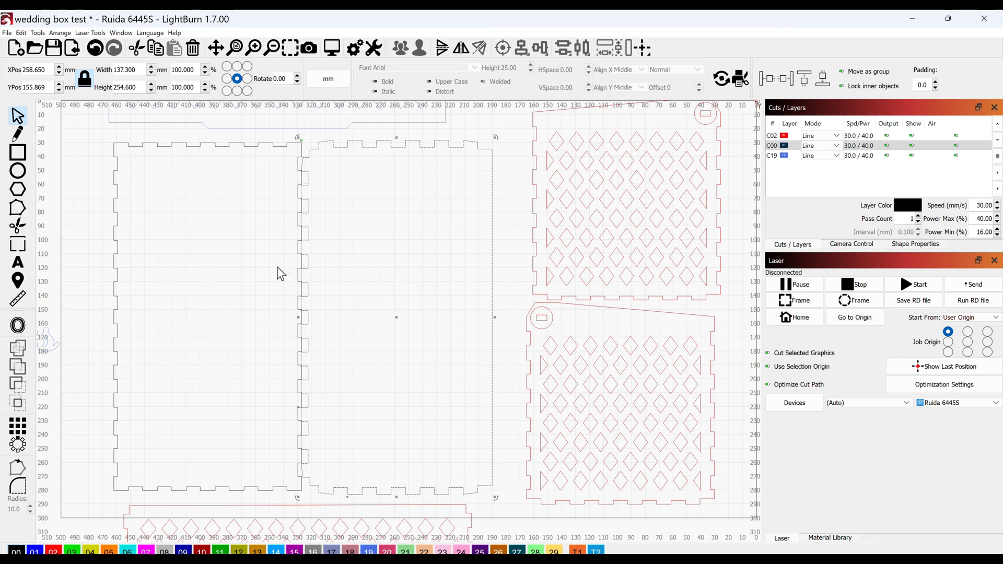
- Inspect the resized panel's corners and top edge for slanted or misshapen tabs
{"action": "left_click", "coordinate": [301, 141]}
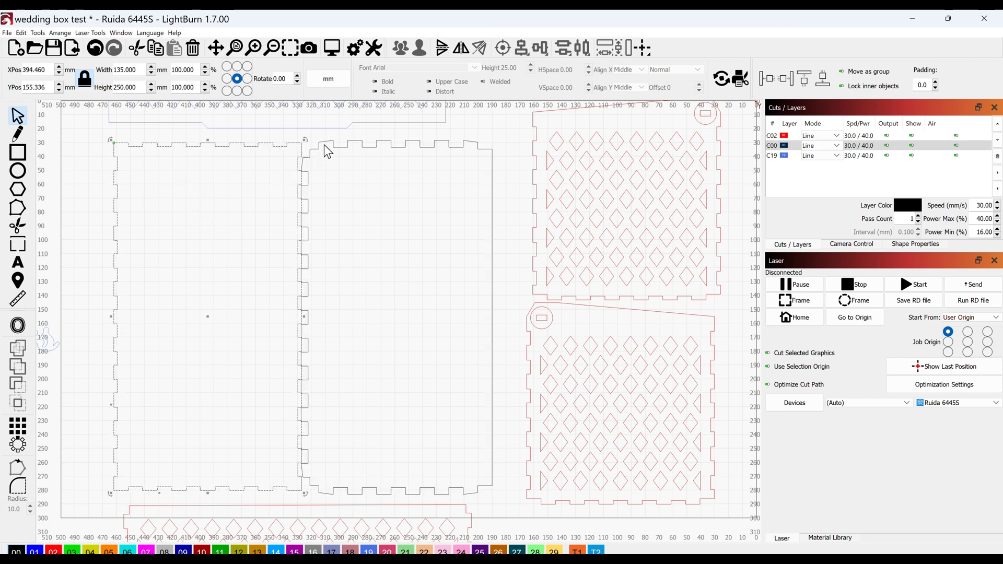
{"action": "left_click", "coordinate": [326, 143]}
{"action": "scroll", "coordinate": [328, 145], "scroll_direction": "up", "scroll_amount": 6}
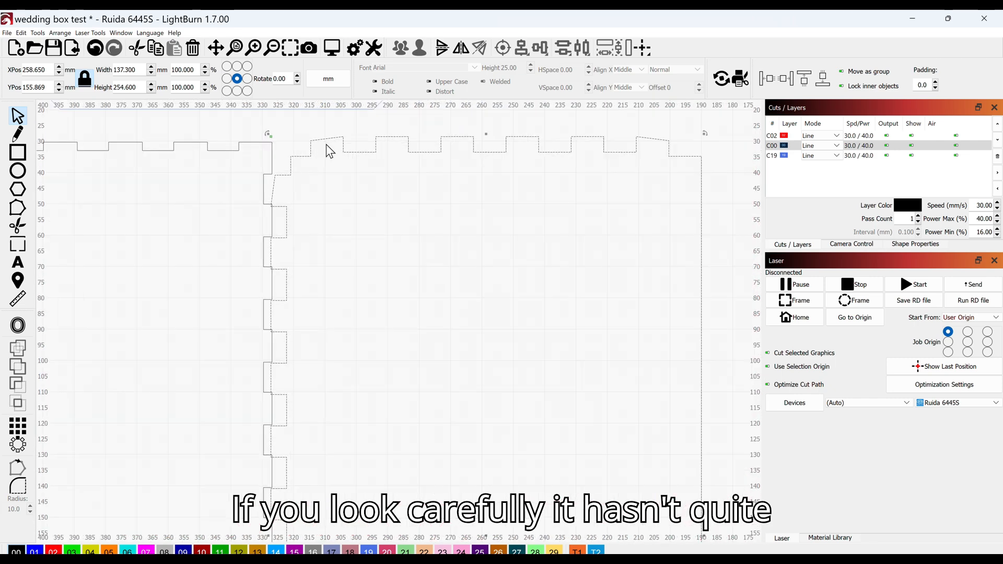
{"action": "scroll", "coordinate": [327, 145], "scroll_direction": "up", "scroll_amount": 2}
{"action": "left_click_drag", "start_coordinate": [328, 145], "coordinate": [368, 257]}
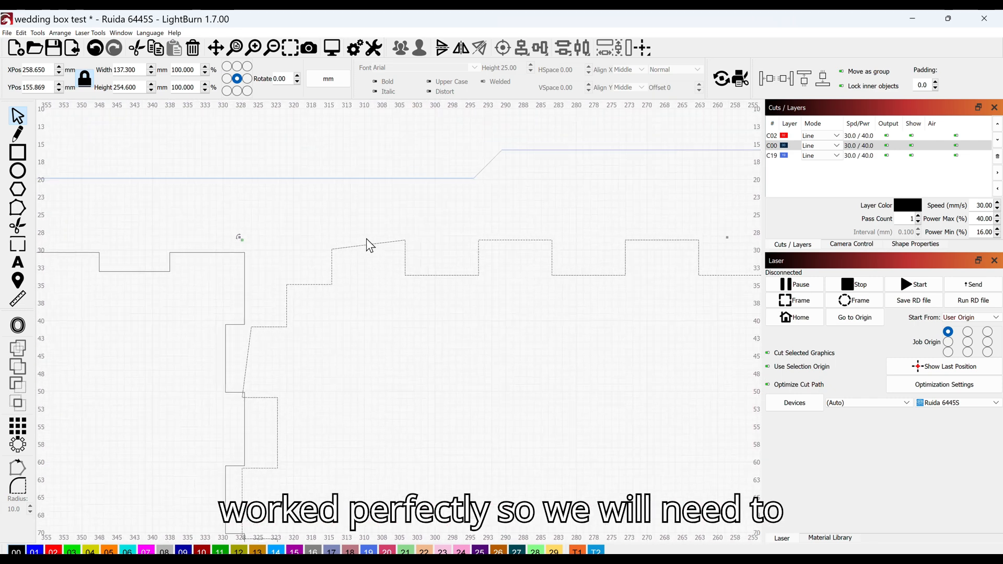
{"action": "scroll", "coordinate": [365, 267], "scroll_direction": "down", "scroll_amount": 2}
{"action": "scroll", "coordinate": [365, 266], "scroll_direction": "down", "scroll_amount": 1}
{"action": "left_click_drag", "start_coordinate": [413, 283], "coordinate": [209, 298]}
{"action": "scroll", "coordinate": [266, 303], "scroll_direction": "down", "scroll_amount": 1}
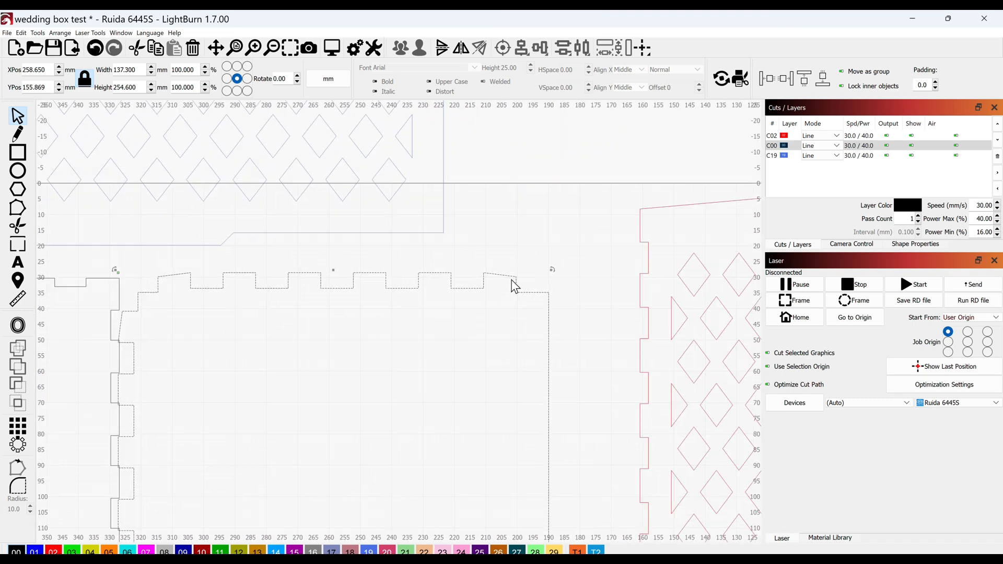
{"action": "scroll", "coordinate": [478, 338], "scroll_direction": "down", "scroll_amount": 2}
{"action": "left_click_drag", "start_coordinate": [477, 337], "coordinate": [494, 192]}
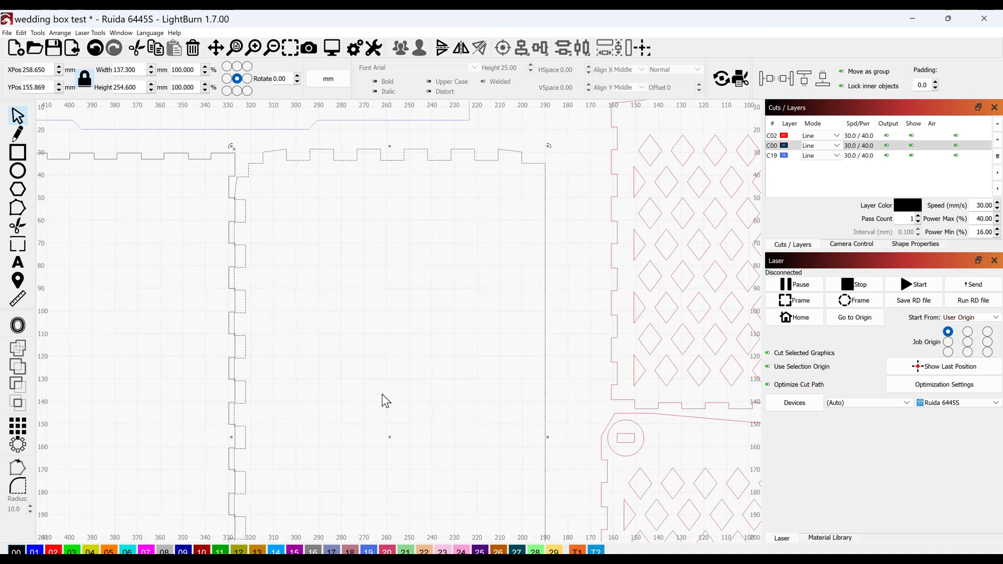
- Move the resized panel clear of its neighbour and level its rightmost top tab by nudging the low corner node up 1.3 mm
{"action": "left_click_drag", "start_coordinate": [389, 435], "coordinate": [422, 443]}
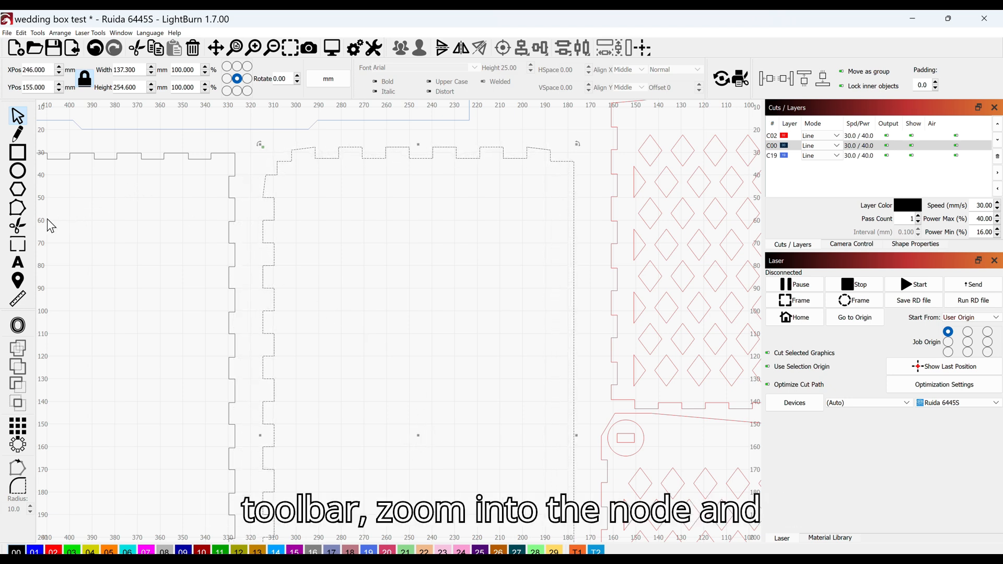
{"action": "left_click", "coordinate": [21, 211]}
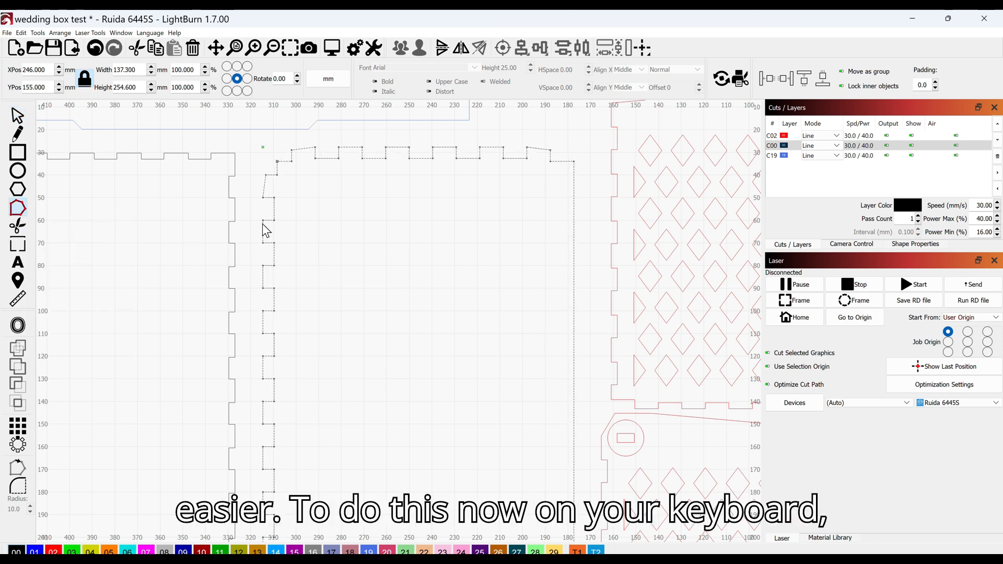
{"action": "left_click_drag", "start_coordinate": [528, 167], "coordinate": [443, 365]}
{"action": "scroll", "coordinate": [447, 364], "scroll_direction": "down", "scroll_amount": 1}
{"action": "scroll", "coordinate": [442, 365], "scroll_direction": "up", "scroll_amount": 3}
{"action": "scroll", "coordinate": [443, 365], "scroll_direction": "up", "scroll_amount": 8}
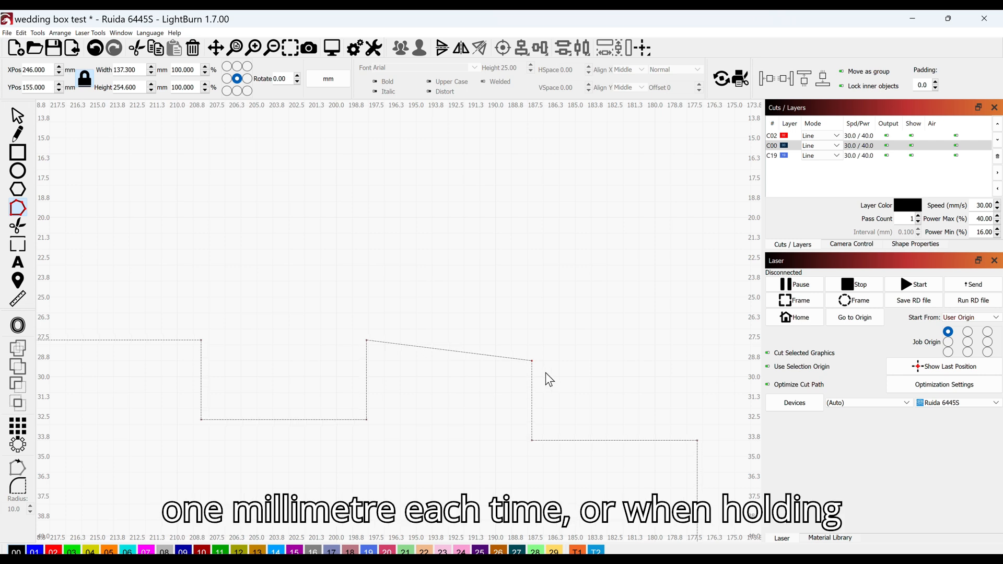
{"action": "key", "text": "Up"}
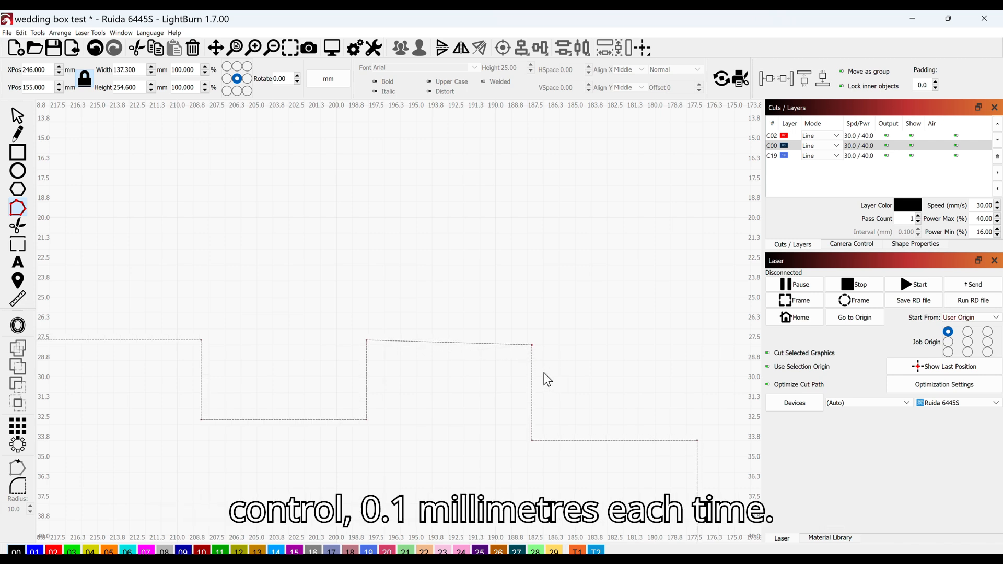
{"action": "key", "text": "Up"}
{"action": "key", "text": "Down"}
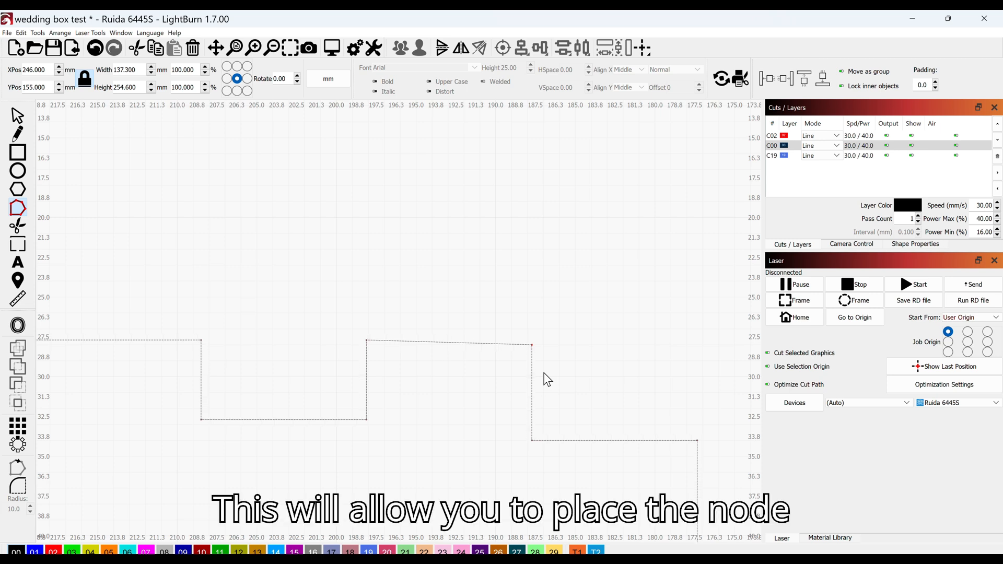
{"action": "key", "text": "ctrl+Up"}
{"action": "key", "text": "ctrl+Up"}
{"action": "key", "text": "ctrl+Up"}
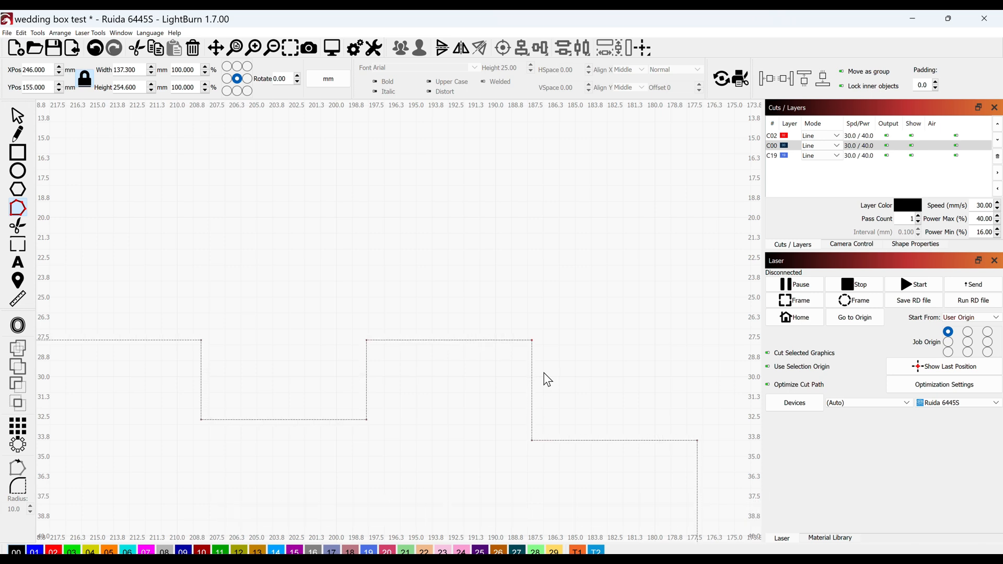
- Check that the tab is level against a temporary rectangle about 12.3 × 2.2 mm along its top edge, and undo the rectangle
{"action": "scroll", "coordinate": [517, 367], "scroll_direction": "up", "scroll_amount": 4}
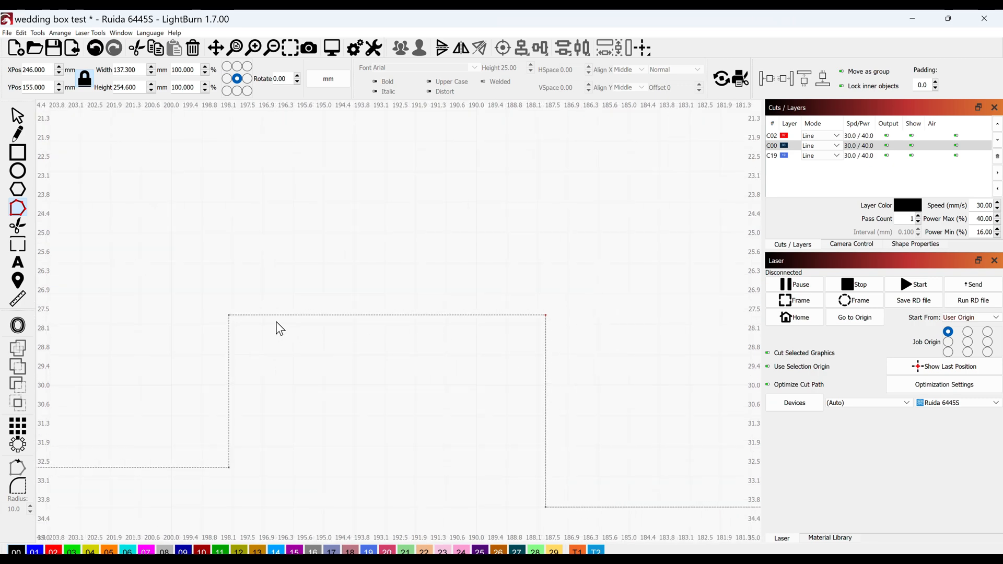
{"action": "scroll", "coordinate": [239, 331], "scroll_direction": "up", "scroll_amount": 2}
{"action": "scroll", "coordinate": [239, 331], "scroll_direction": "down", "scroll_amount": 3}
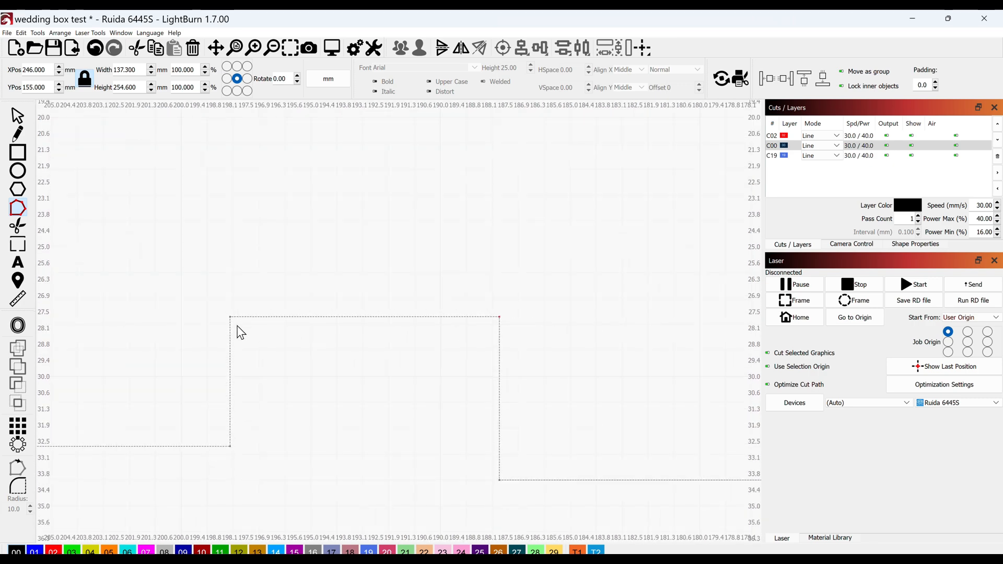
{"action": "left_click", "coordinate": [17, 158]}
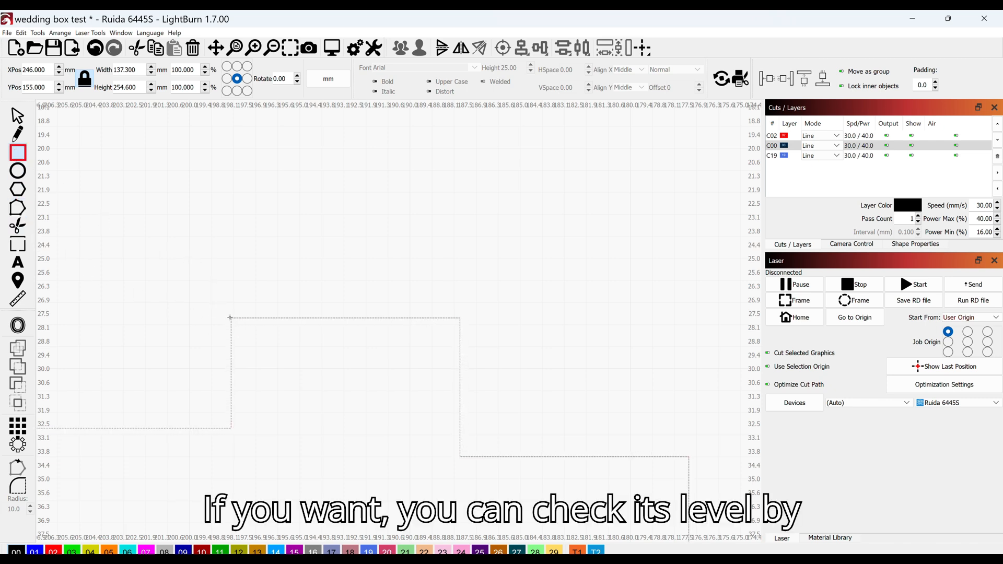
{"action": "left_click_drag", "start_coordinate": [230, 317], "coordinate": [503, 271]}
{"action": "scroll", "coordinate": [439, 331], "scroll_direction": "up", "scroll_amount": 3}
{"action": "scroll", "coordinate": [238, 313], "scroll_direction": "down", "scroll_amount": 2}
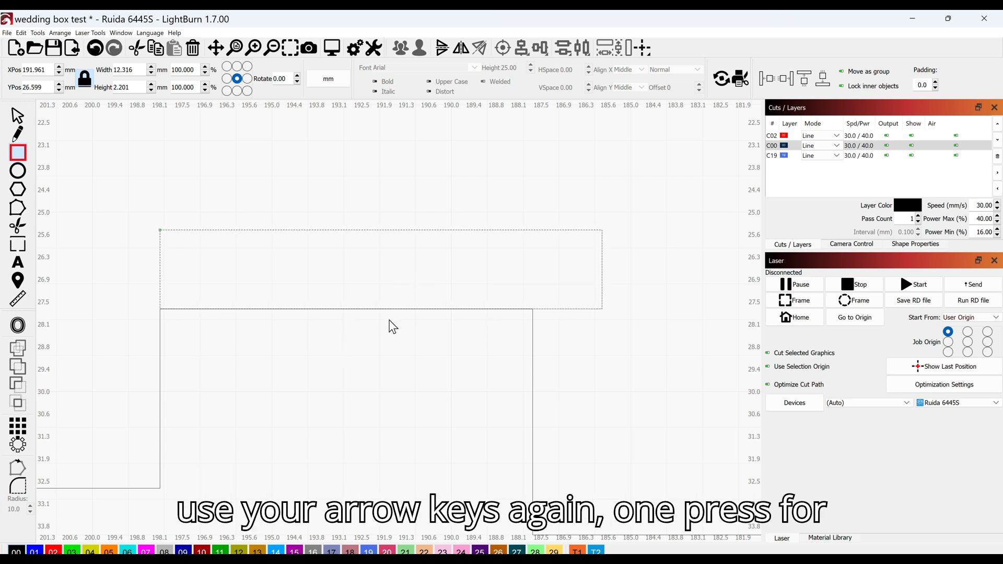
{"action": "scroll", "coordinate": [385, 325], "scroll_direction": "down", "scroll_amount": 2}
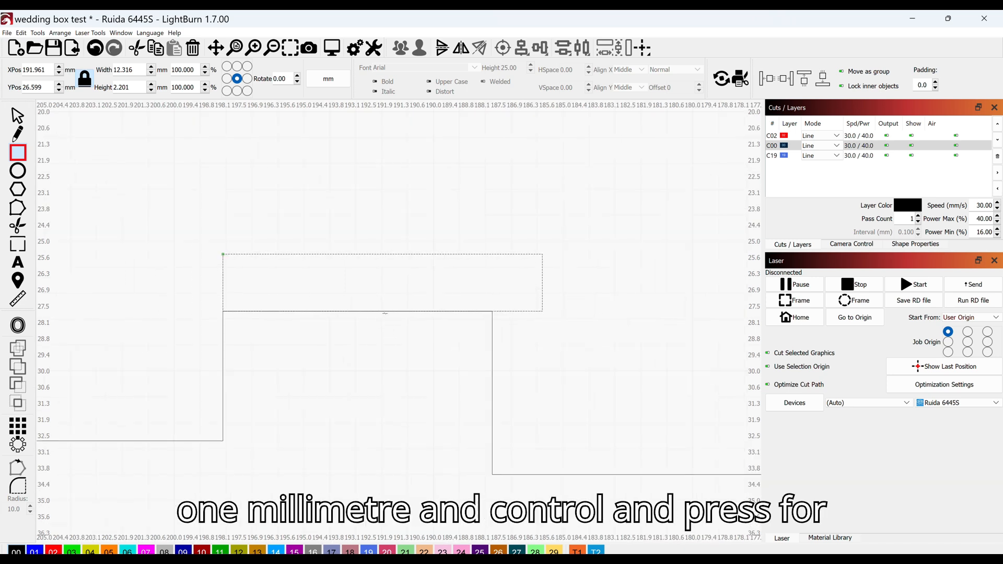
{"action": "key", "text": "ctrl+z"}
{"action": "scroll", "coordinate": [384, 311], "scroll_direction": "down", "scroll_amount": 3}
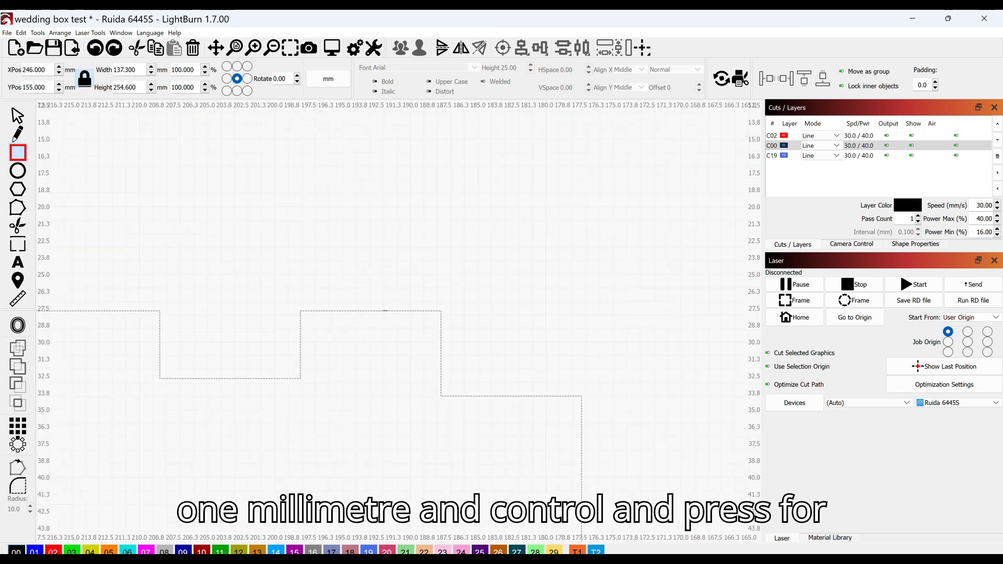
- Level the slanted leftmost tab on the panel's top edge by nudging its low corner node up in line with the neighbouring tabs
{"action": "left_click_drag", "start_coordinate": [358, 322], "coordinate": [536, 323]}
{"action": "left_click_drag", "start_coordinate": [223, 344], "coordinate": [600, 338]}
{"action": "scroll", "coordinate": [338, 350], "scroll_direction": "down", "scroll_amount": 3}
{"action": "left_click_drag", "start_coordinate": [261, 352], "coordinate": [633, 342]}
{"action": "scroll", "coordinate": [632, 343], "scroll_direction": "down", "scroll_amount": 1}
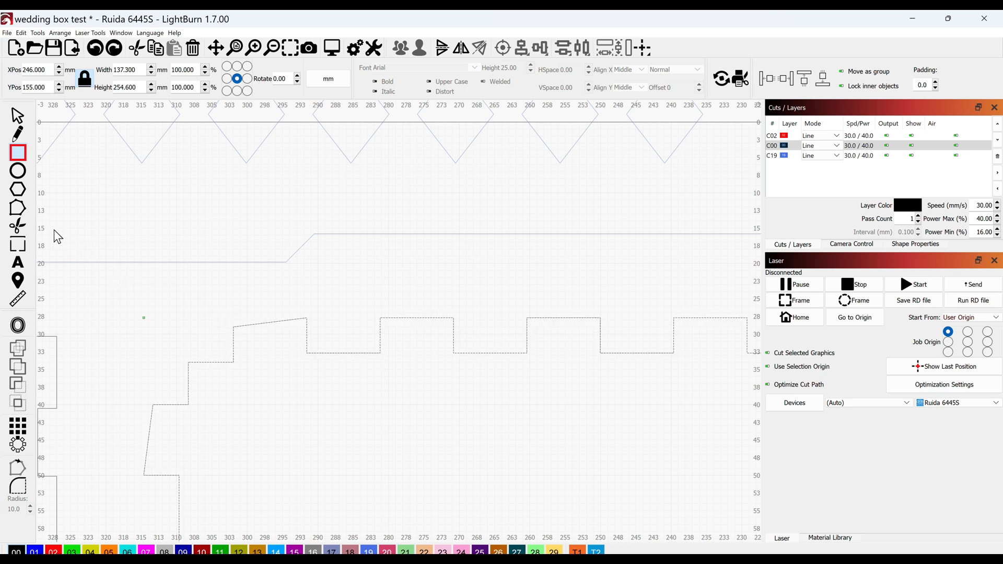
{"action": "left_click", "coordinate": [22, 211]}
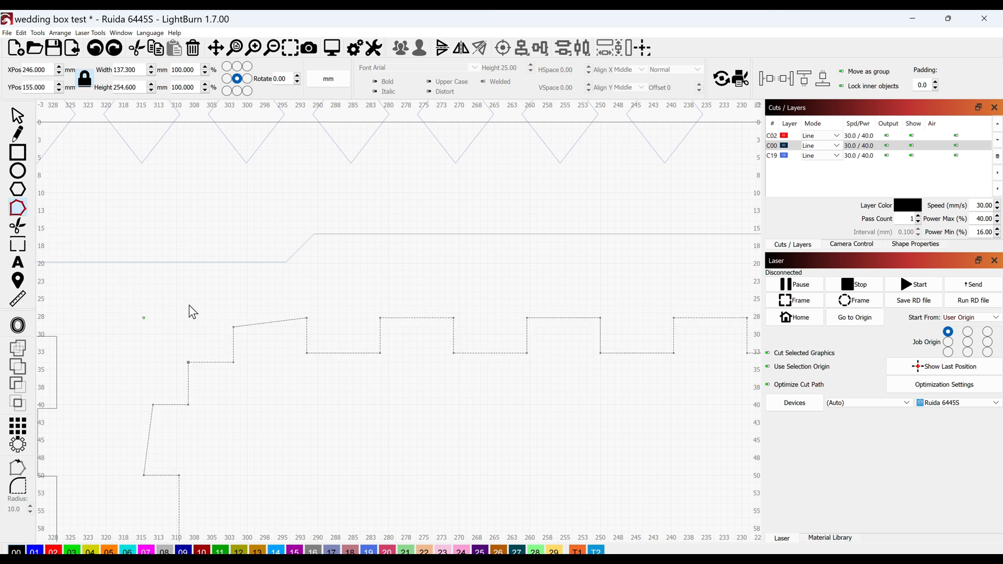
{"action": "left_click_drag", "start_coordinate": [260, 341], "coordinate": [260, 342]}
{"action": "key", "text": "Up"}
{"action": "key", "text": "Up"}
{"action": "scroll", "coordinate": [261, 346], "scroll_direction": "up", "scroll_amount": 3}
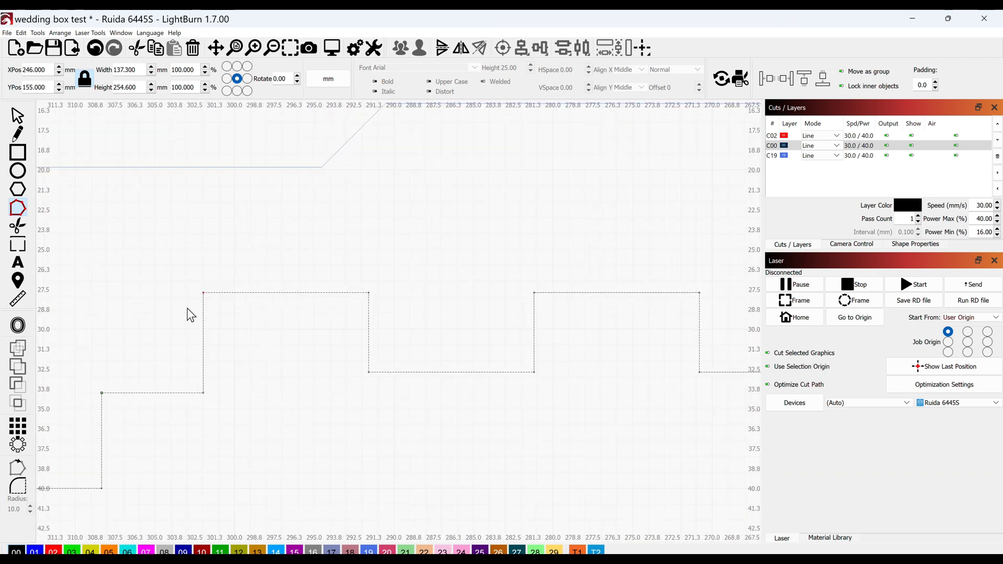
- Straighten the uppermost tab on the panel's left edge by nudging its upper outer node 1.3 mm left
{"action": "left_click_drag", "start_coordinate": [227, 385], "coordinate": [492, 296]}
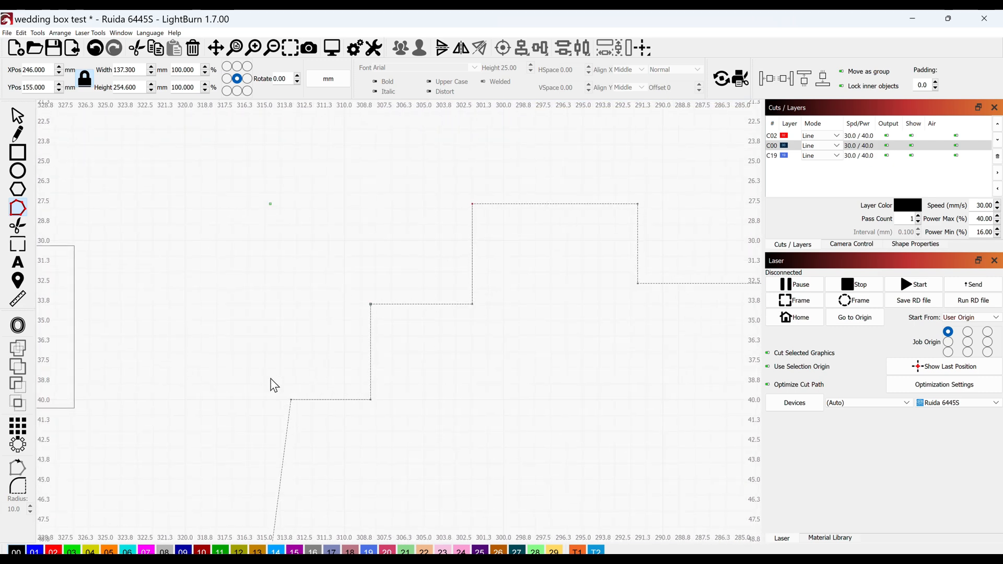
{"action": "scroll", "coordinate": [303, 418], "scroll_direction": "down", "scroll_amount": 2}
{"action": "left_click_drag", "start_coordinate": [312, 412], "coordinate": [325, 349]}
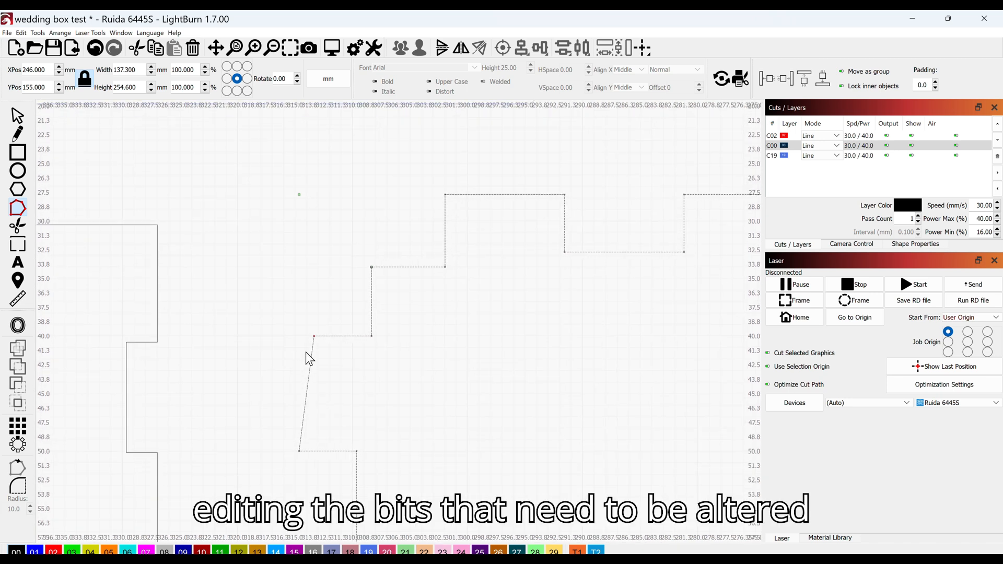
{"action": "key", "text": "ctrl+Left"}
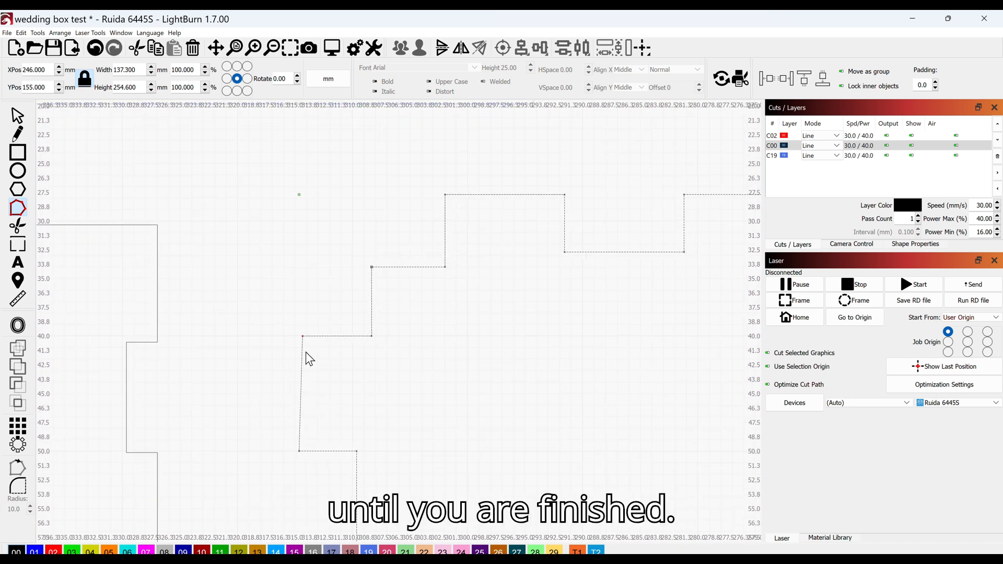
{"action": "key", "text": "ctrl+shift+Left"}
{"action": "key", "text": "ctrl+shift+Left"}
{"action": "key", "text": "ctrl+shift+Left"}
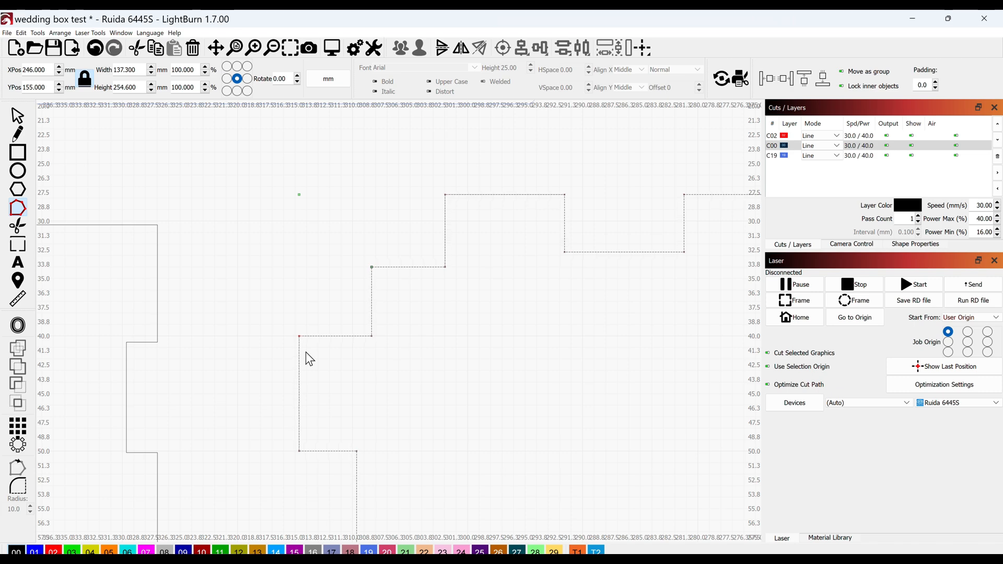
{"action": "scroll", "coordinate": [306, 352], "scroll_direction": "up", "scroll_amount": 4}
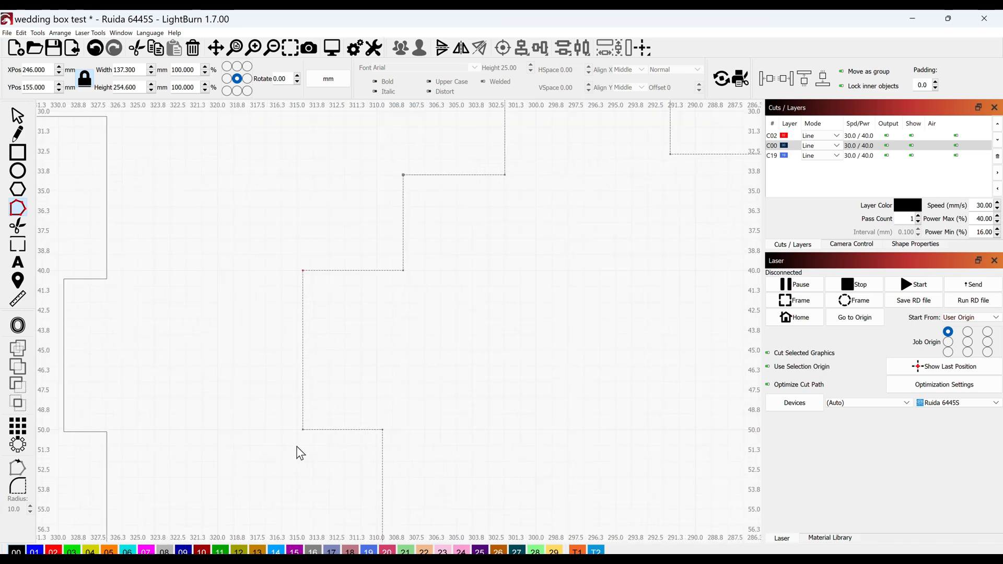
{"action": "scroll", "coordinate": [303, 418], "scroll_direction": "down", "scroll_amount": 4}
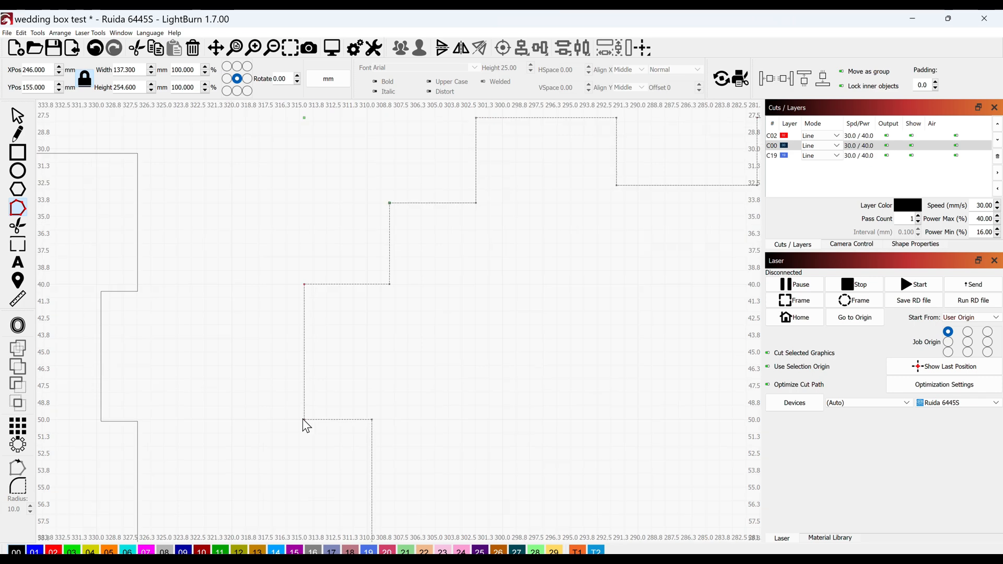
- Straighten the lowest tab on the panel's left edge by nudging its lower outer node 1.3 mm left
{"action": "scroll", "coordinate": [325, 412], "scroll_direction": "down", "scroll_amount": 7}
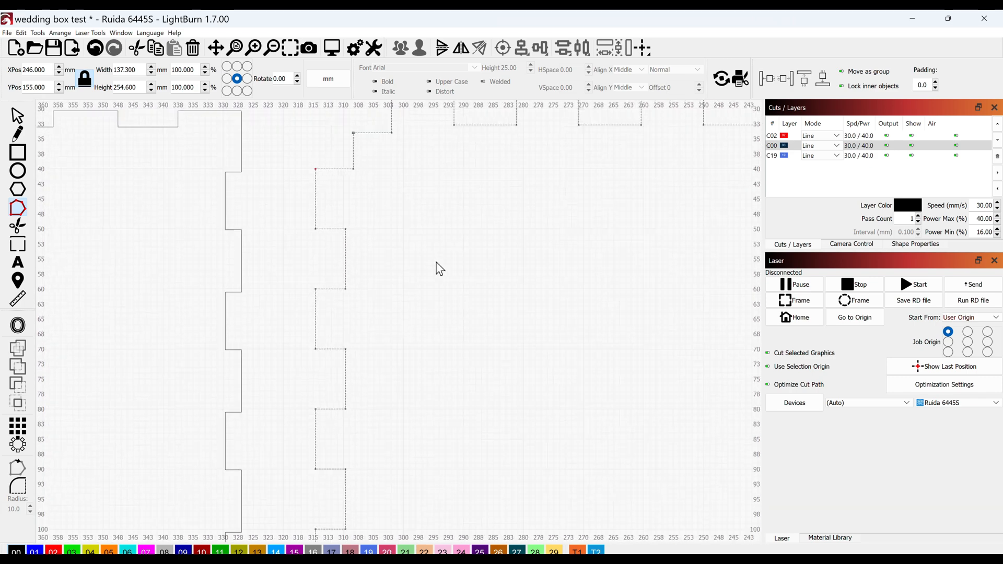
{"action": "scroll", "coordinate": [441, 309], "scroll_direction": "down", "scroll_amount": 1}
{"action": "left_click_drag", "start_coordinate": [479, 445], "coordinate": [449, 158]}
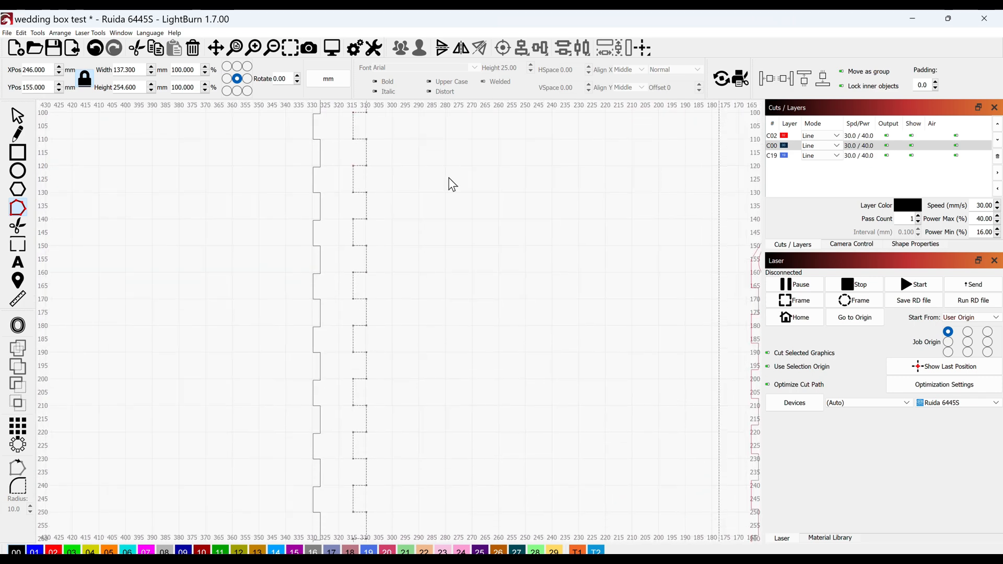
{"action": "left_click_drag", "start_coordinate": [478, 455], "coordinate": [493, 203]}
{"action": "scroll", "coordinate": [371, 298], "scroll_direction": "up", "scroll_amount": 5}
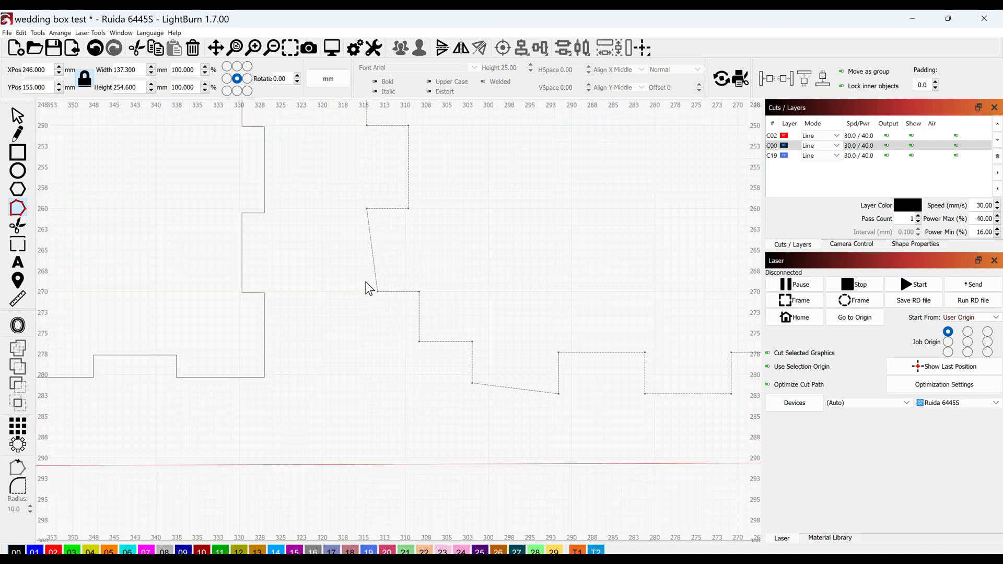
{"action": "left_click_drag", "start_coordinate": [358, 274], "coordinate": [394, 307]}
{"action": "key", "text": "Left"}
{"action": "key", "text": "Left"}
{"action": "key", "text": "Right"}
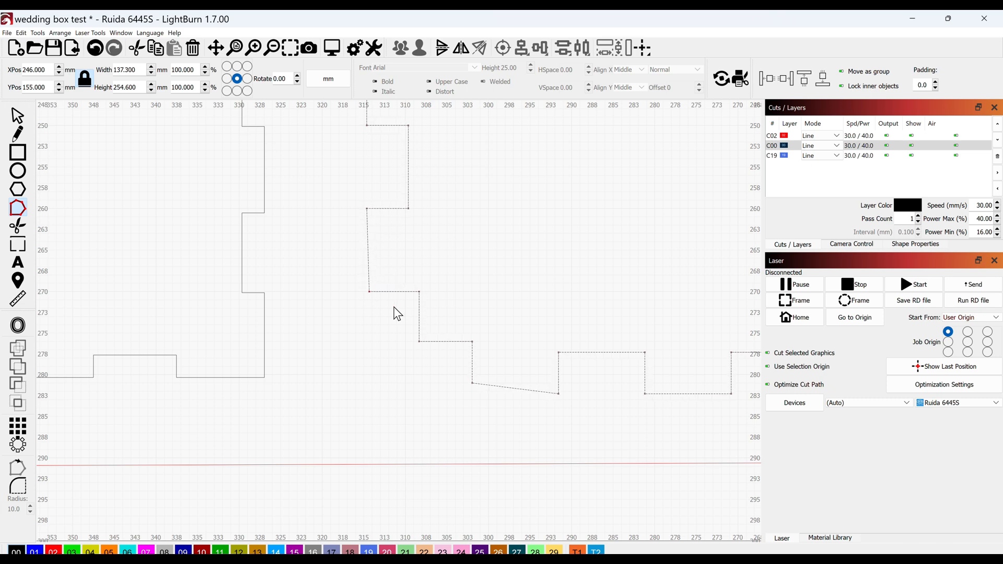
{"action": "key", "text": "ctrl+Left"}
{"action": "key", "text": "ctrl+Left"}
{"action": "key", "text": "ctrl+Left"}
- Level the leftmost tab on the panel's bottom edge by nudging its high corner node down
{"action": "left_click_drag", "start_coordinate": [455, 365], "coordinate": [490, 406]}
{"action": "key", "text": "Down"}
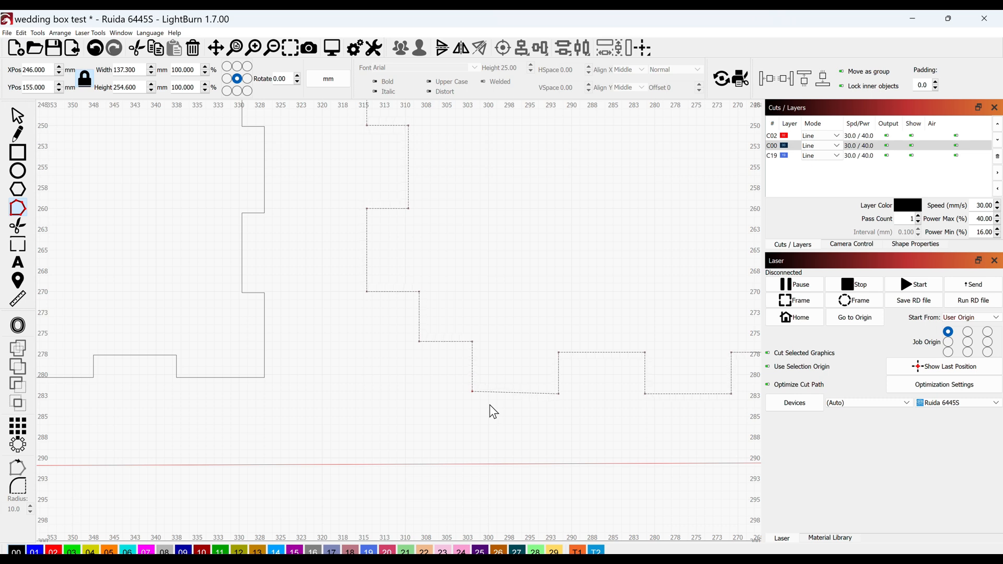
{"action": "key", "text": "Down"}
{"action": "key", "text": "Down"}
- Level the rightmost tab on the panel's bottom edge by nudging its high corner node down, and finish node editing
{"action": "left_click_drag", "start_coordinate": [705, 418], "coordinate": [199, 376]}
{"action": "left_click_drag", "start_coordinate": [688, 389], "coordinate": [385, 376]}
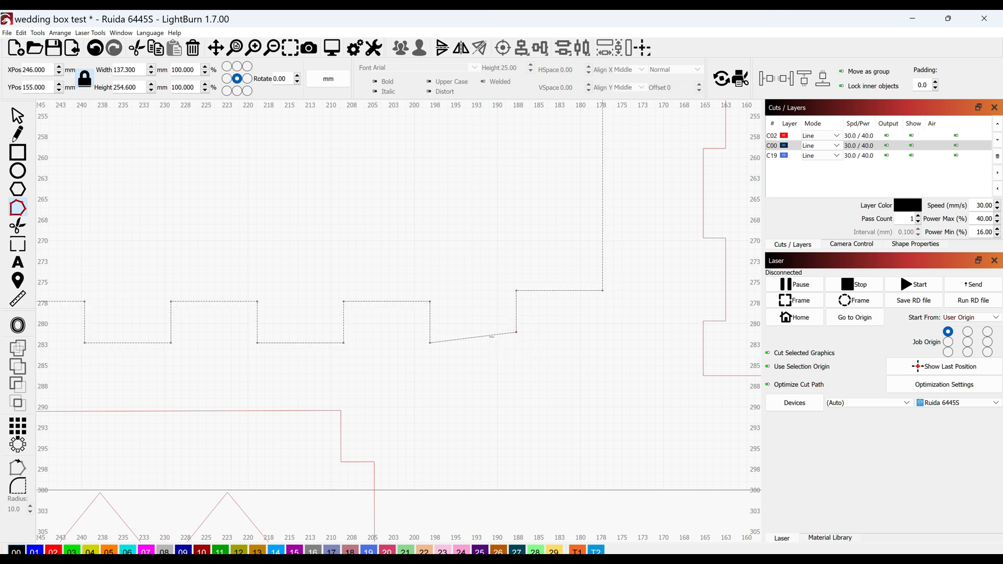
{"action": "key", "text": "ctrl+Down"}
{"action": "key", "text": "ctrl+shift+Down"}
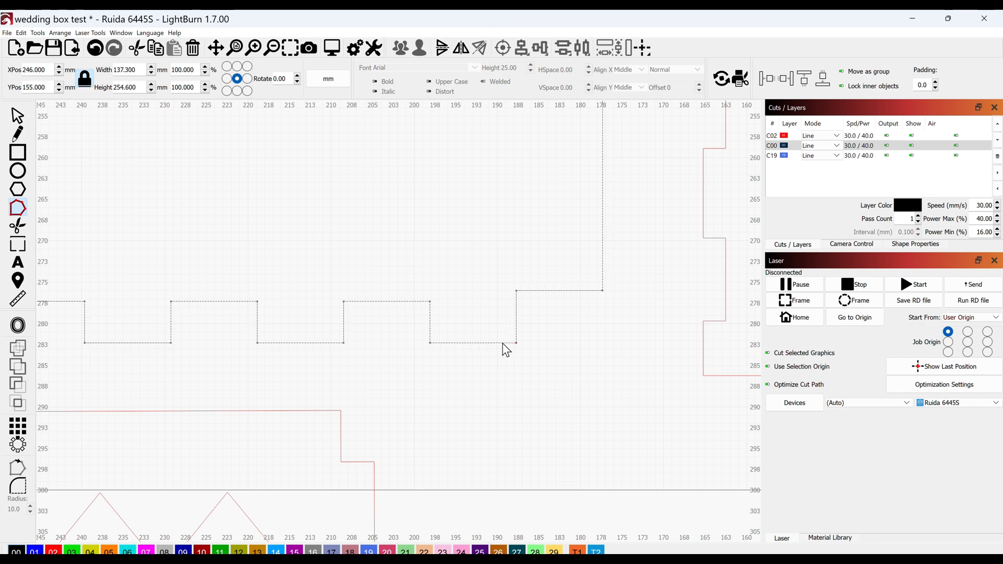
{"action": "scroll", "coordinate": [503, 344], "scroll_direction": "down", "scroll_amount": 6}
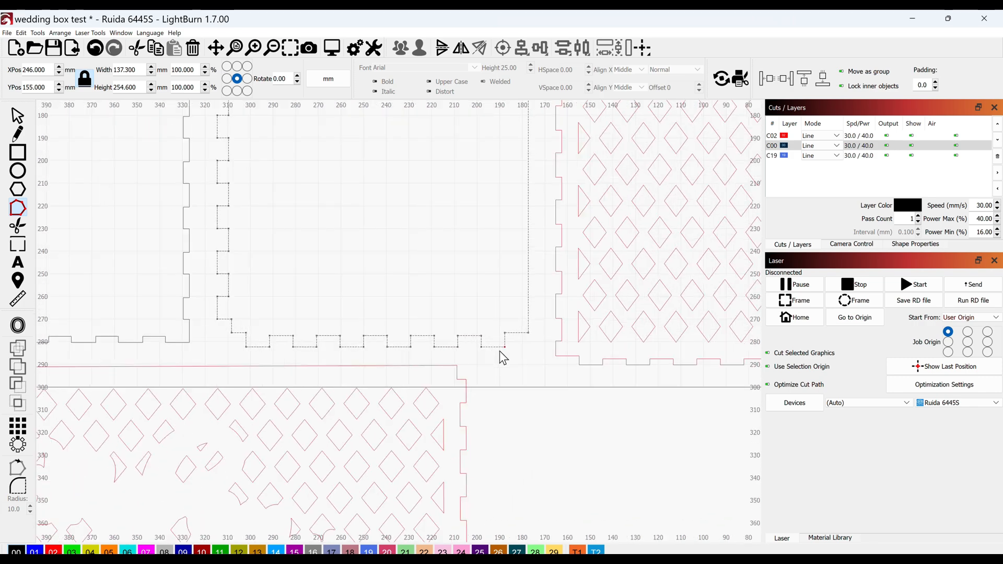
{"action": "scroll", "coordinate": [482, 324], "scroll_direction": "down", "scroll_amount": 8}
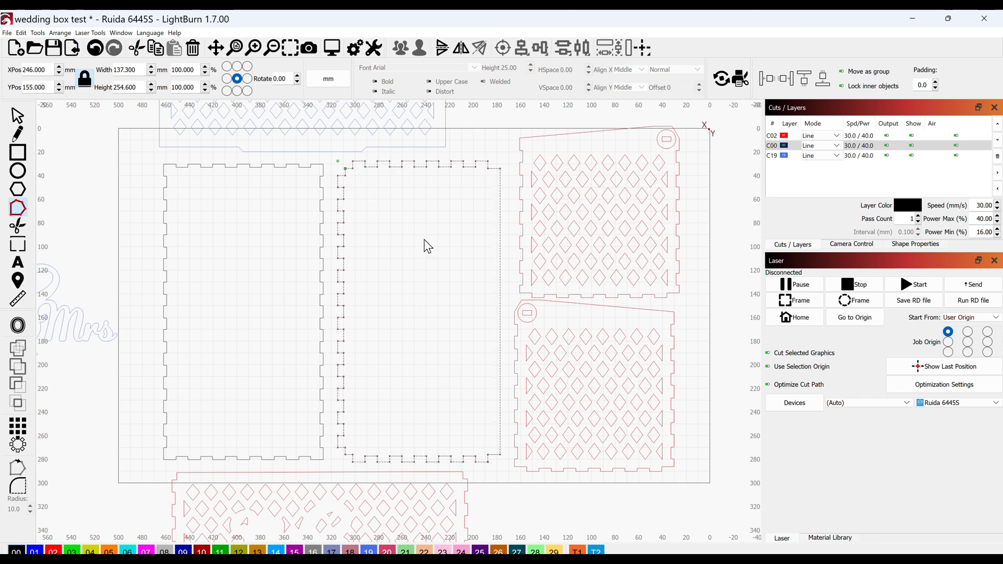
{"action": "key", "text": "Escape"}
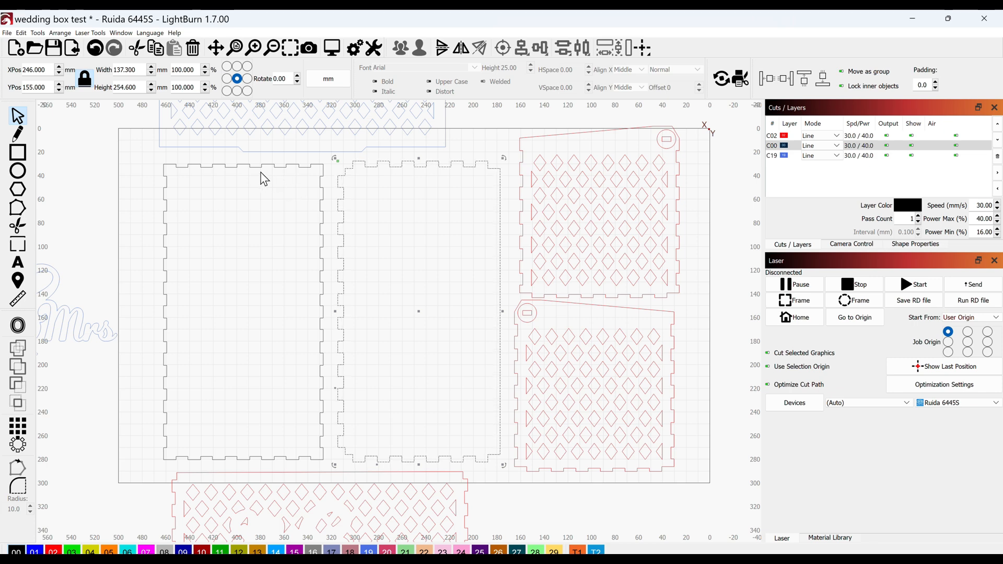
- Resize the tab height on the leftmost black panel, using 2.7 mm old and 5 mm new material thickness
{"action": "scroll", "coordinate": [273, 262], "scroll_direction": "up", "scroll_amount": 2}
{"action": "left_click_drag", "start_coordinate": [273, 261], "coordinate": [421, 248]}
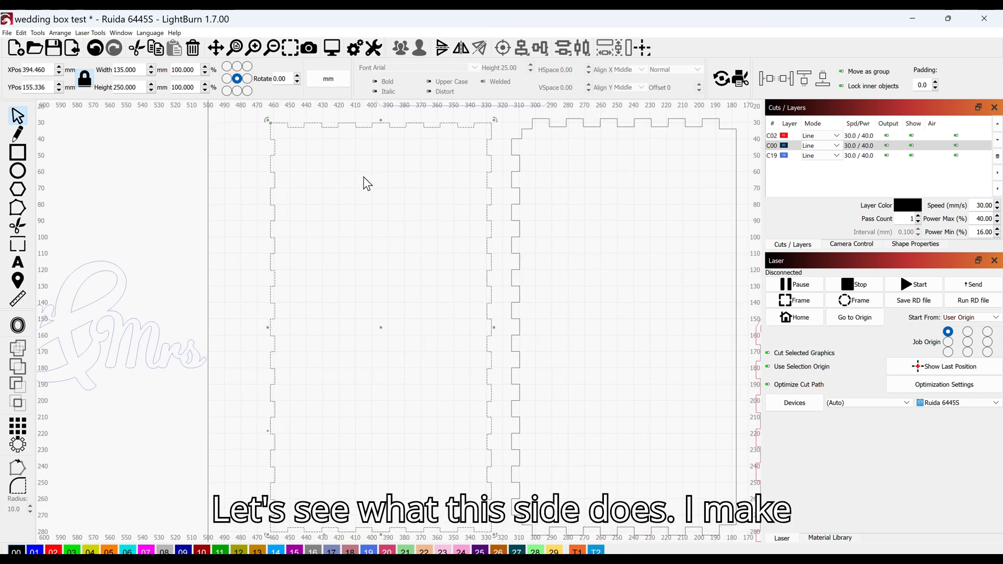
{"action": "left_click", "coordinate": [21, 33]}
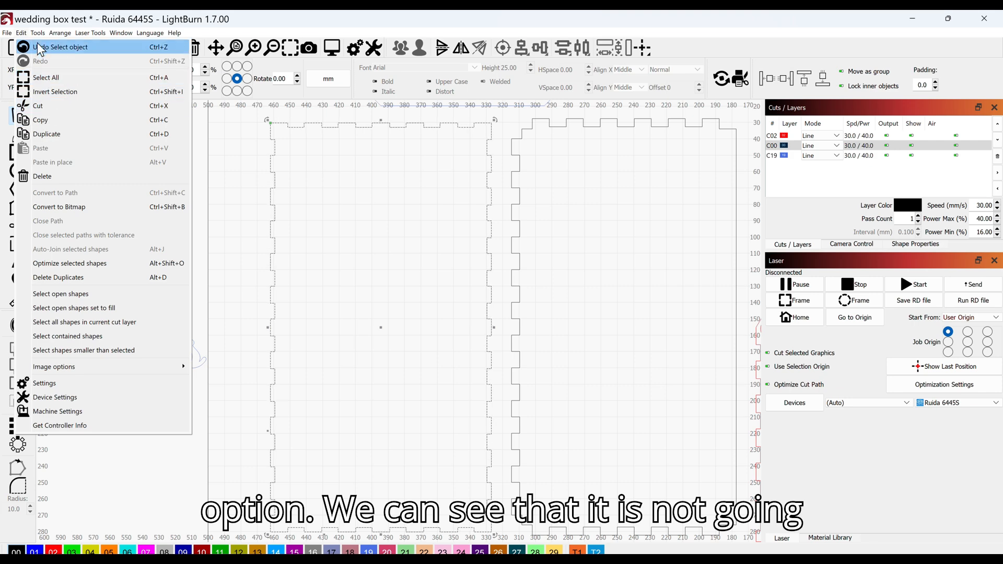
{"action": "mouse_move", "coordinate": [37, 33]}
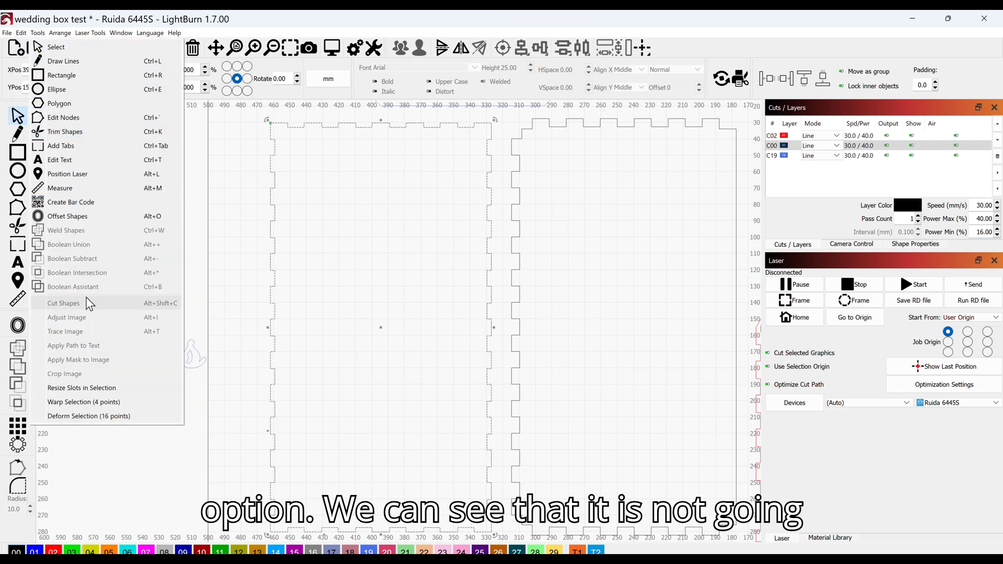
{"action": "left_click", "coordinate": [120, 388]}
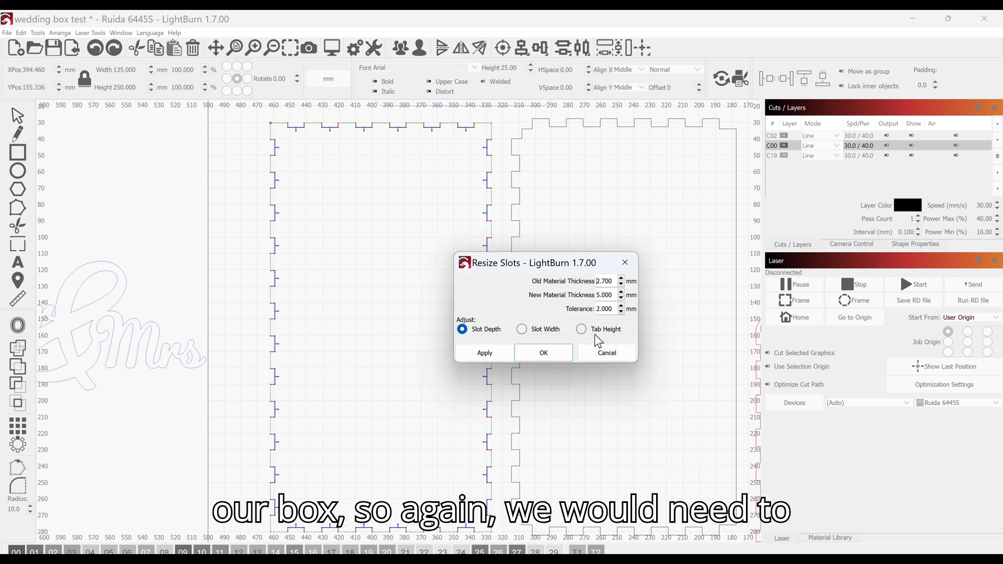
{"action": "left_click", "coordinate": [582, 329]}
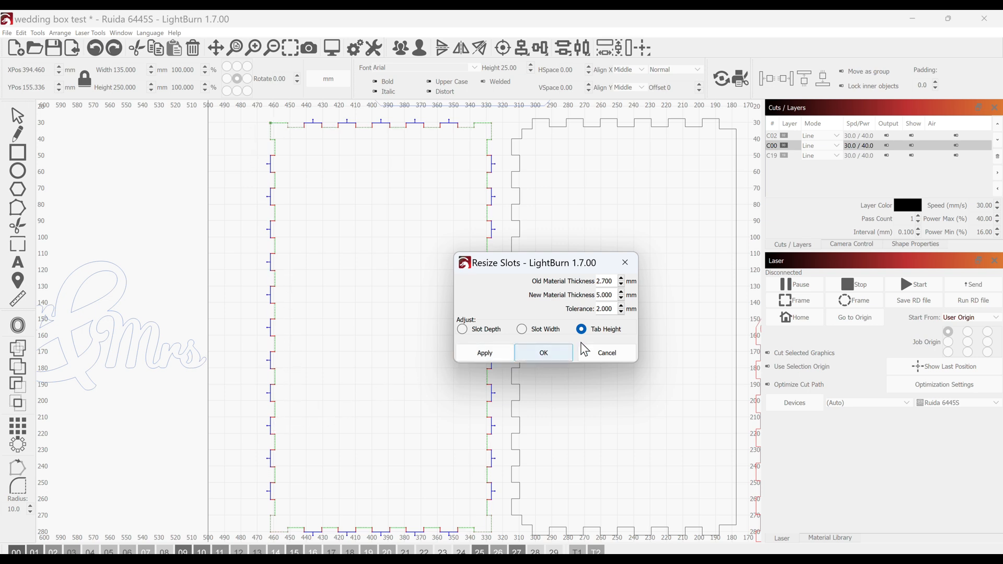
{"action": "left_click", "coordinate": [462, 329]}
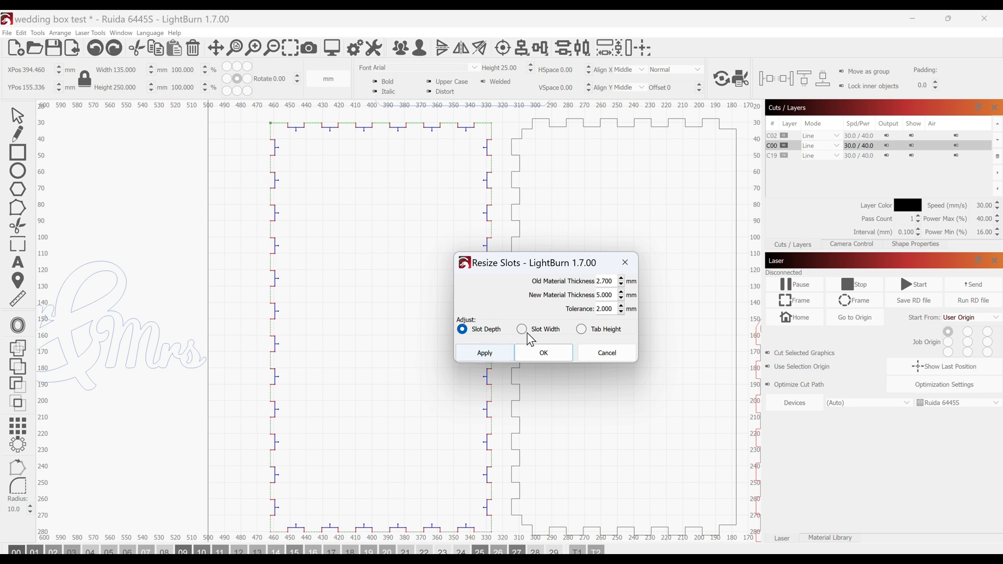
{"action": "left_click", "coordinate": [585, 330]}
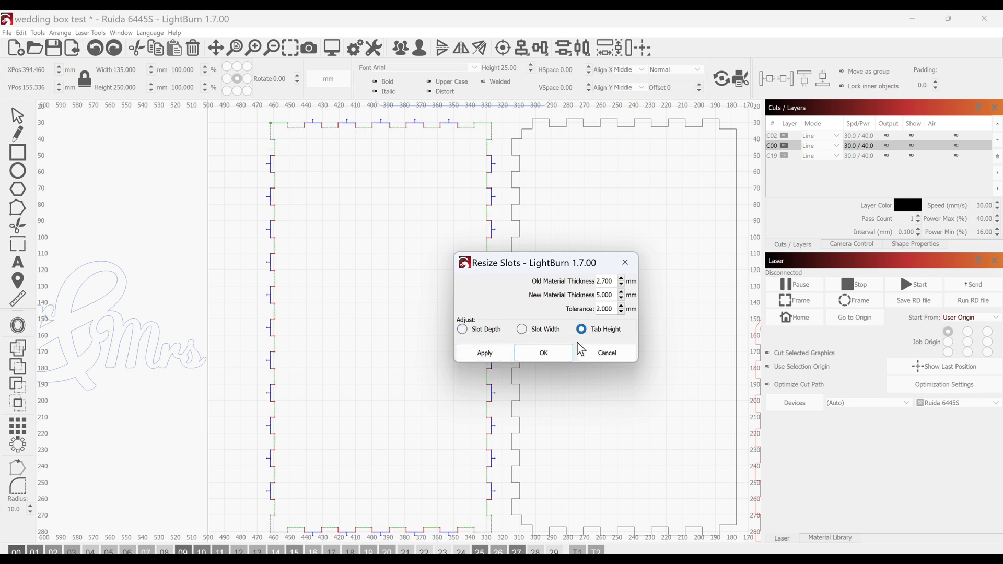
{"action": "left_click", "coordinate": [543, 353]}
- Edit the panel's nodes and move the two outer nodes of its upper right corner tab 2.3 mm right
{"action": "scroll", "coordinate": [500, 200], "scroll_direction": "up", "scroll_amount": 3}
{"action": "left_click_drag", "start_coordinate": [494, 225], "coordinate": [464, 433]}
{"action": "scroll", "coordinate": [442, 363], "scroll_direction": "up", "scroll_amount": 2}
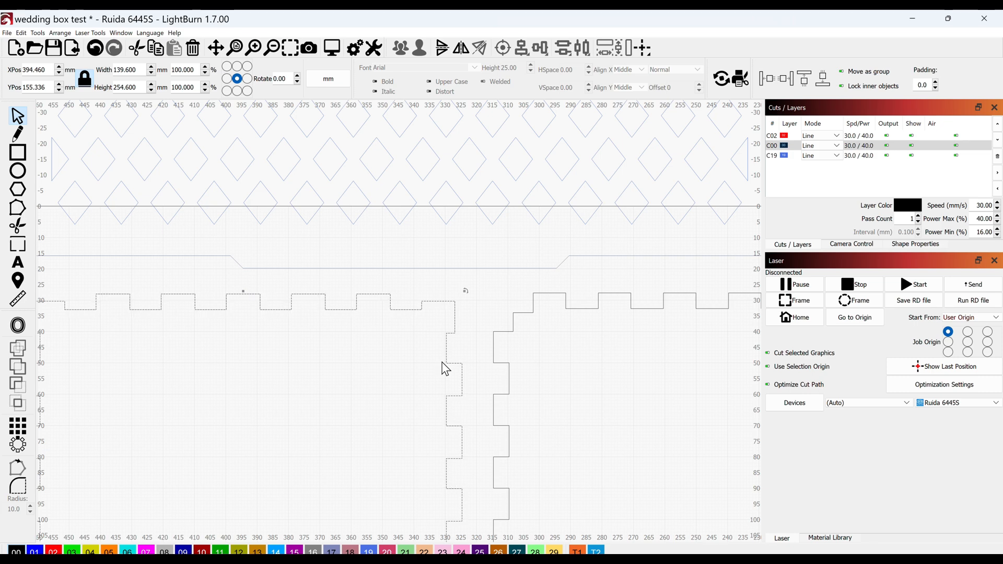
{"action": "left_click", "coordinate": [19, 211]}
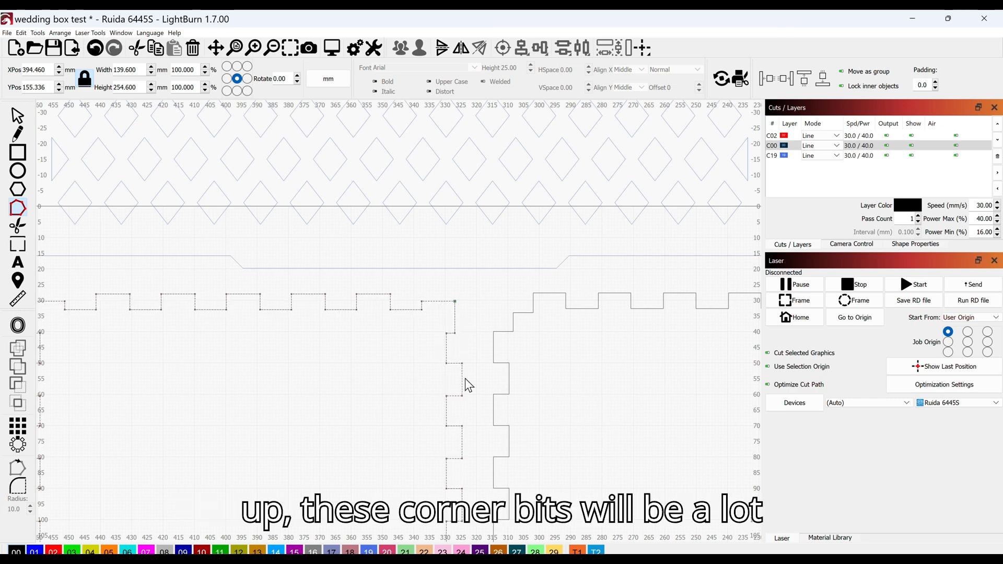
{"action": "scroll", "coordinate": [461, 363], "scroll_direction": "up", "scroll_amount": 2}
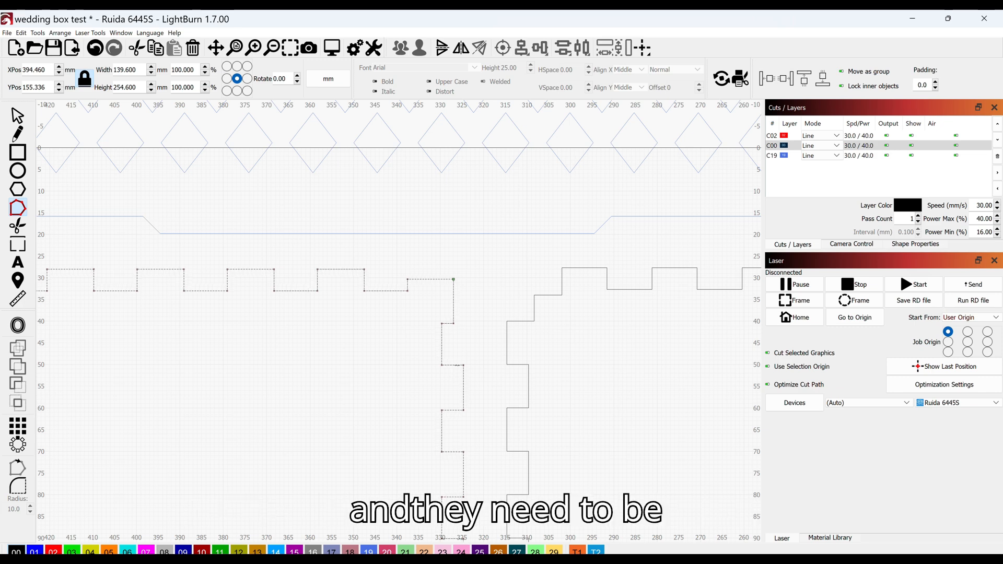
{"action": "left_click_drag", "start_coordinate": [448, 265], "coordinate": [470, 335]}
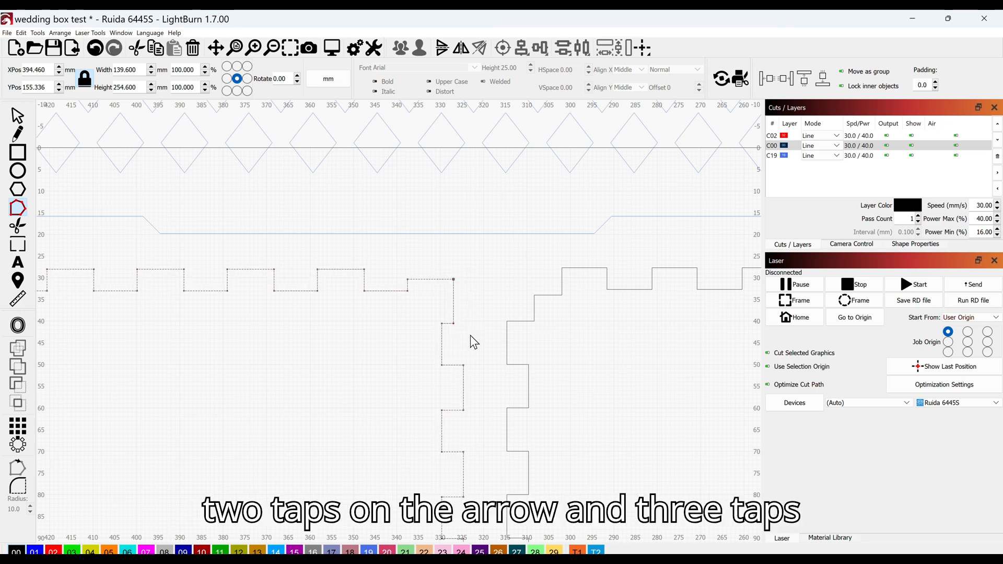
{"action": "key", "text": "Right"}
{"action": "key", "text": "Right"}
{"action": "key", "text": "ctrl+Right"}
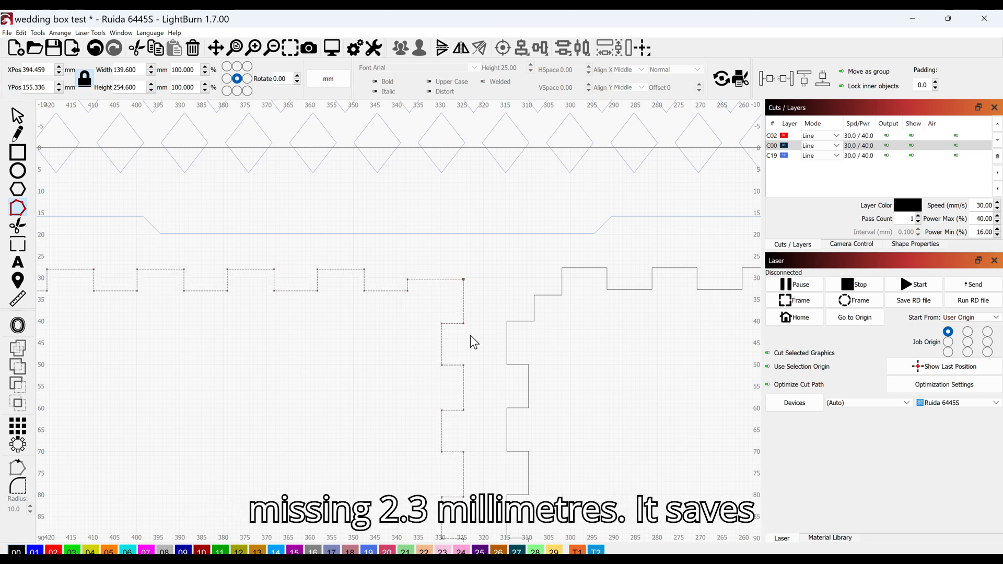
- Raise the top edge of the panel's upper right corner level with the neighbouring tabs
{"action": "left_click_drag", "start_coordinate": [397, 263], "coordinate": [483, 290]}
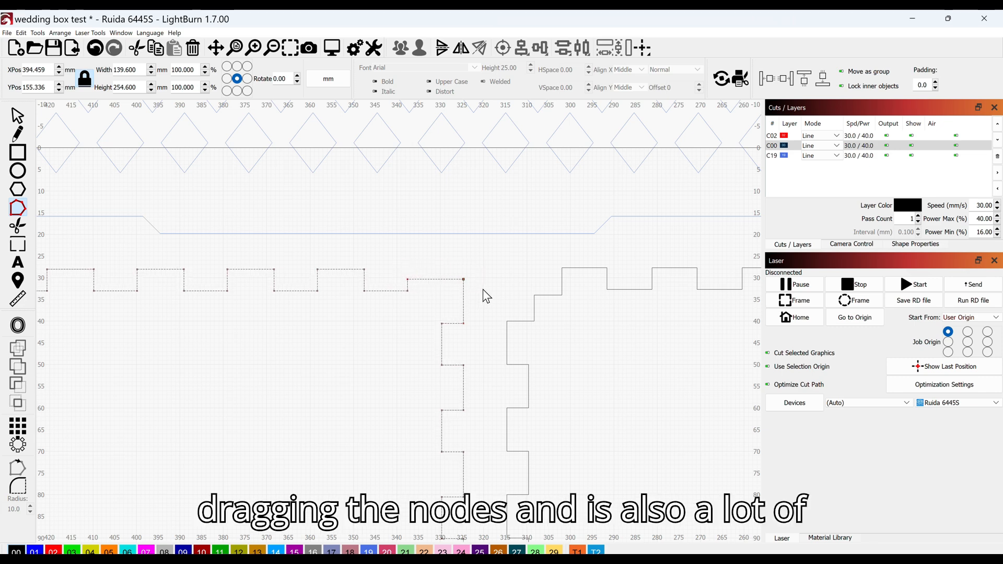
{"action": "key", "text": "Up"}
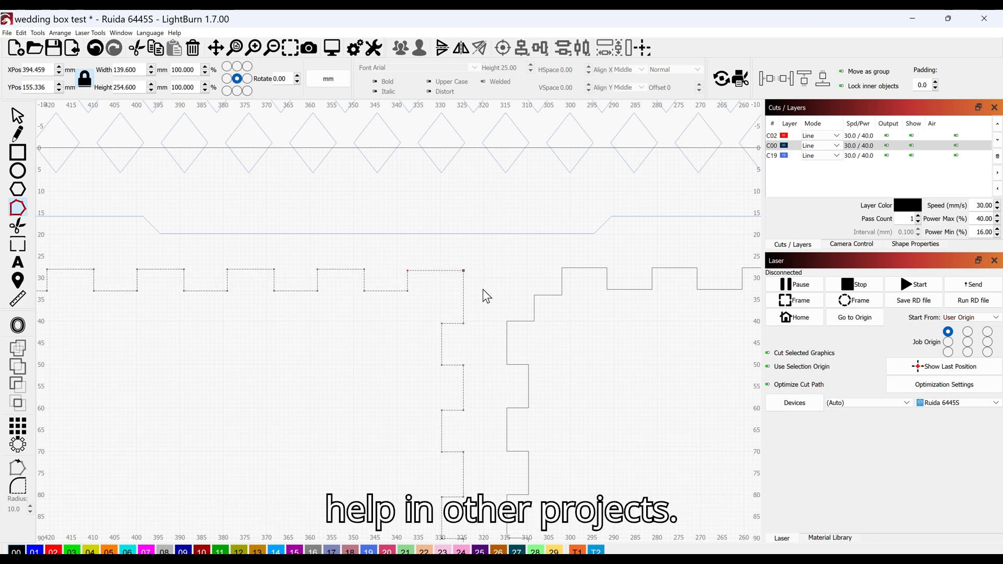
{"action": "key", "text": "Up"}
- Move the nodes of the panel's upper left corner up and left until they align with the neighbouring tabs
{"action": "scroll", "coordinate": [394, 300], "scroll_direction": "down", "scroll_amount": 2}
{"action": "left_click_drag", "start_coordinate": [249, 332], "coordinate": [451, 335]}
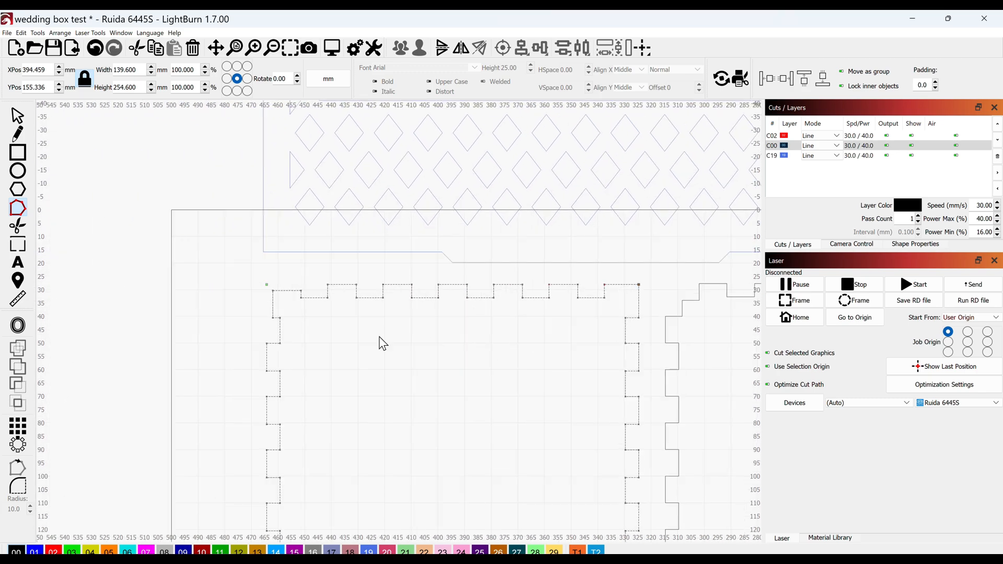
{"action": "scroll", "coordinate": [274, 308], "scroll_direction": "up", "scroll_amount": 2}
{"action": "key", "text": "Up"}
{"action": "key", "text": "Up"}
{"action": "left_click_drag", "start_coordinate": [254, 255], "coordinate": [279, 341]}
{"action": "key", "text": "Left"}
{"action": "key", "text": "Left"}
{"action": "key", "text": "Left"}
- Move the nodes of the panel's lower left corner left and down until they align with the neighbouring tabs
{"action": "scroll", "coordinate": [280, 340], "scroll_direction": "down", "scroll_amount": 7}
{"action": "scroll", "coordinate": [356, 392], "scroll_direction": "up", "scroll_amount": 7}
{"action": "key", "text": "Left"}
{"action": "key", "text": "Left"}
{"action": "key", "text": "Left"}
{"action": "key", "text": "Left"}
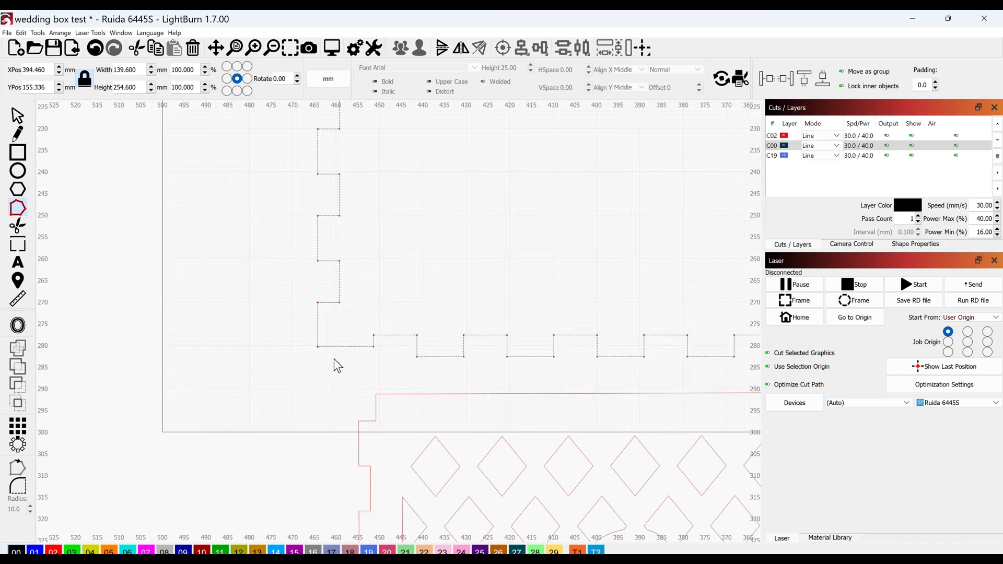
{"action": "left_click_drag", "start_coordinate": [282, 343], "coordinate": [392, 373]}
{"action": "key", "text": "ctrl+Down"}
{"action": "key", "text": "ctrl+Down"}
- Move the nodes of the panel's lower right corner down and right until they align with the neighbouring tabs
{"action": "scroll", "coordinate": [391, 374], "scroll_direction": "down", "scroll_amount": 5}
{"action": "scroll", "coordinate": [264, 338], "scroll_direction": "up", "scroll_amount": 2}
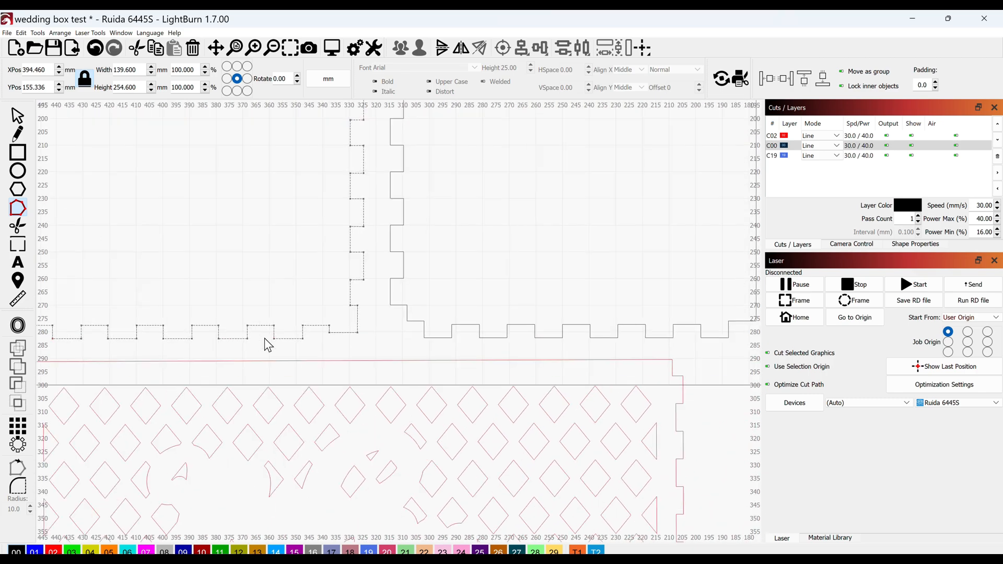
{"action": "scroll", "coordinate": [264, 337], "scroll_direction": "up", "scroll_amount": 2}
{"action": "key", "text": "ctrl+Down"}
{"action": "key", "text": "ctrl+Down"}
{"action": "key", "text": "ctrl+Down"}
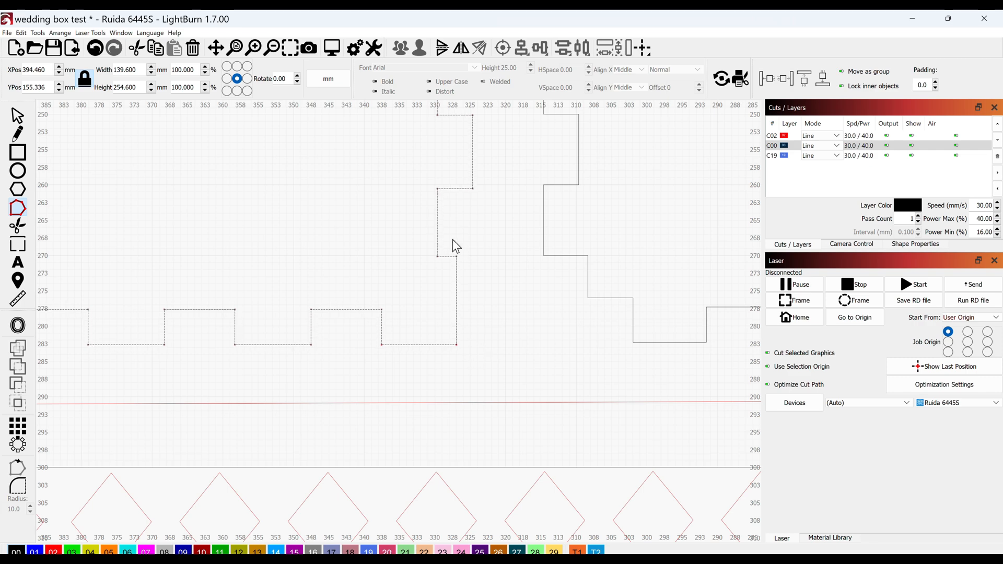
{"action": "left_click_drag", "start_coordinate": [446, 237], "coordinate": [479, 366]}
{"action": "key", "text": "ctrl+Right"}
{"action": "key", "text": "ctrl+Right"}
{"action": "key", "text": "ctrl+Right"}
- Draw a rectangle about 98 by 5.4 mm along the panel's bottom edge to check that the tabs are level
{"action": "left_click_drag", "start_coordinate": [345, 349], "coordinate": [458, 302]}
{"action": "left_click", "coordinate": [22, 152]}
{"action": "scroll", "coordinate": [165, 320], "scroll_direction": "up", "scroll_amount": 4}
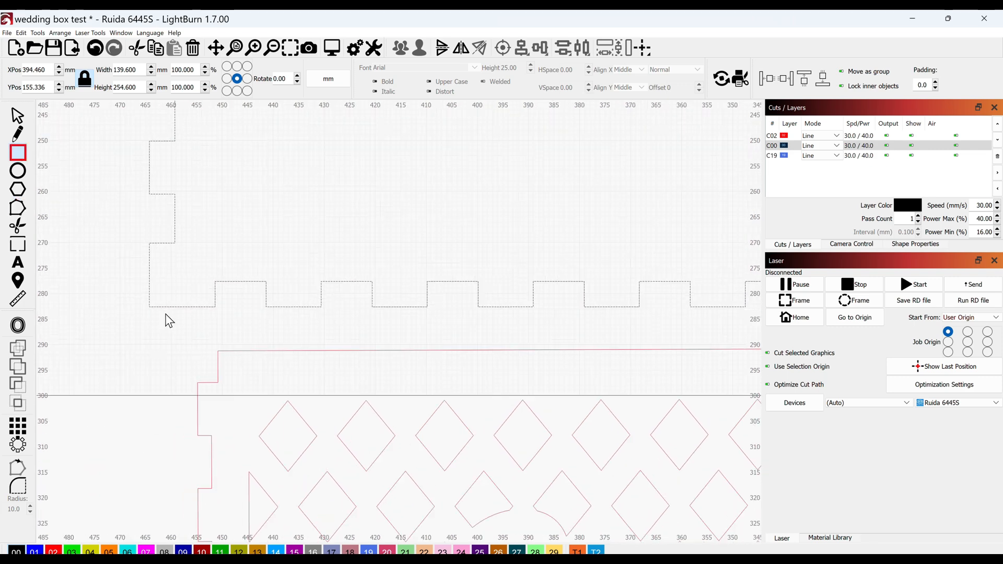
{"action": "left_click_drag", "start_coordinate": [145, 305], "coordinate": [737, 338]}
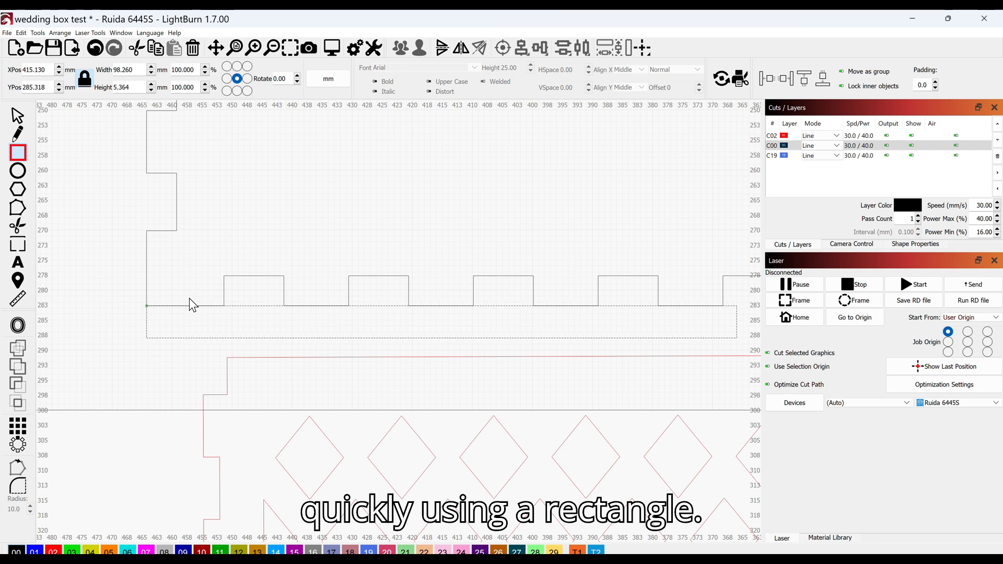
{"action": "scroll", "coordinate": [190, 302], "scroll_direction": "up", "scroll_amount": 5}
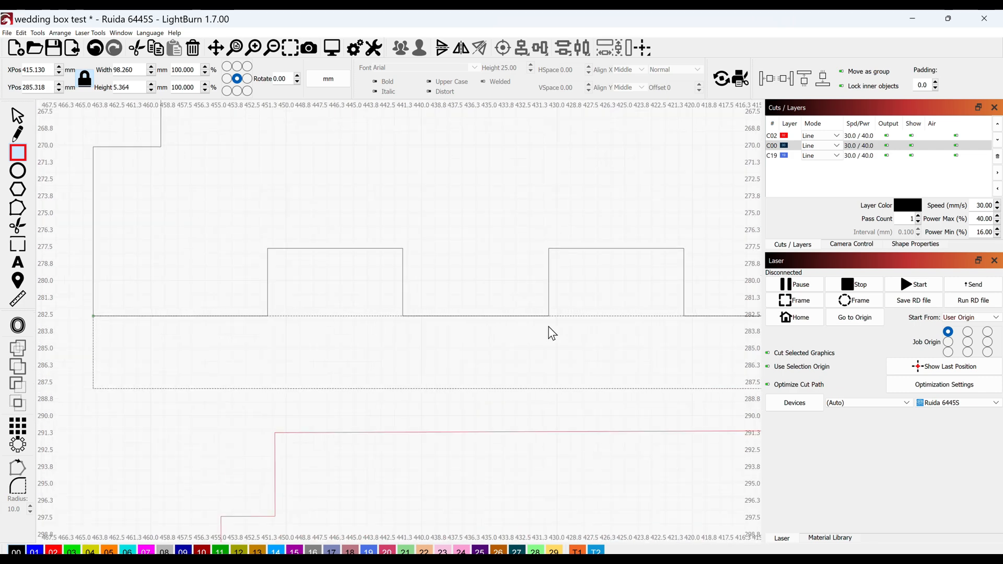
{"action": "scroll", "coordinate": [626, 329], "scroll_direction": "down", "scroll_amount": 5}
{"action": "left_click_drag", "start_coordinate": [626, 329], "coordinate": [384, 314]}
{"action": "left_click", "coordinate": [384, 306]}
{"action": "scroll", "coordinate": [488, 309], "scroll_direction": "down", "scroll_amount": 4}
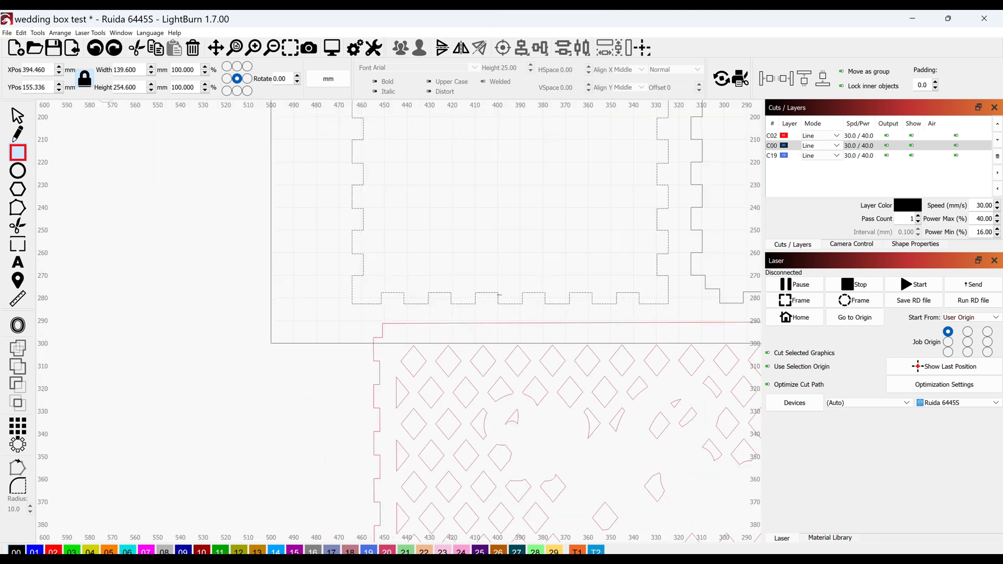
{"action": "scroll", "coordinate": [515, 284], "scroll_direction": "down", "scroll_amount": 3}
{"action": "left_click_drag", "start_coordinate": [589, 314], "coordinate": [437, 285]}
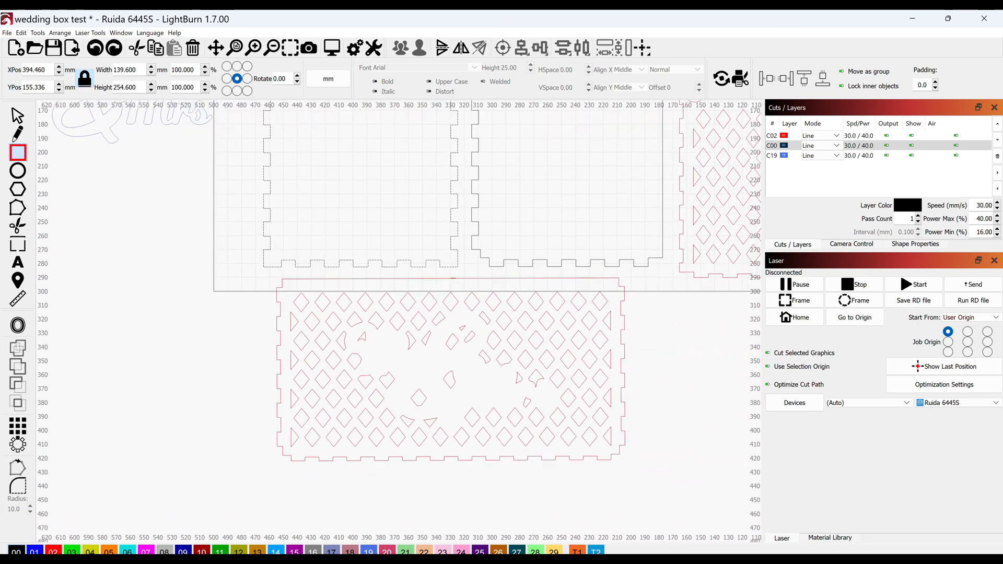
{"action": "left_click_drag", "start_coordinate": [453, 278], "coordinate": [454, 279]}
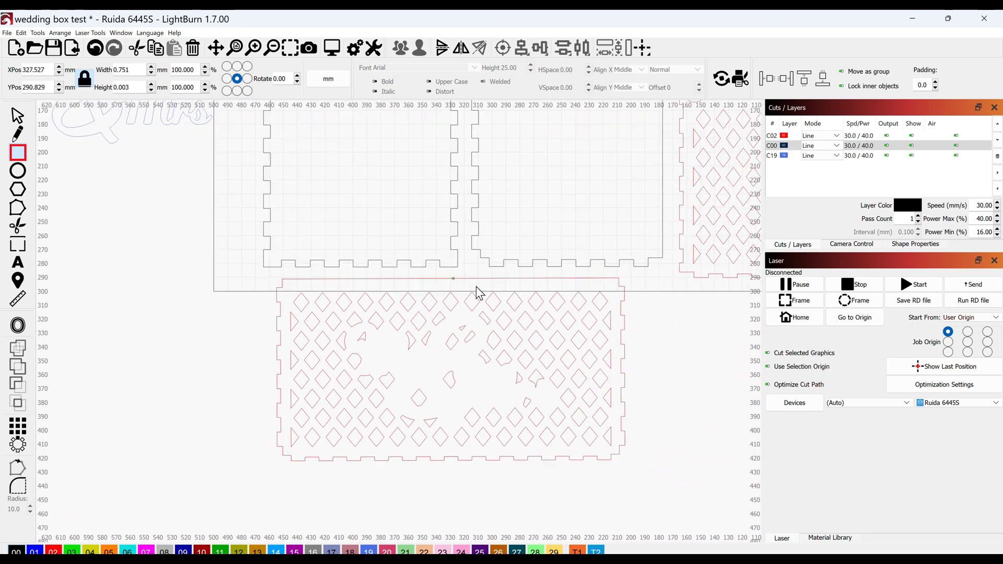
{"action": "left_click_drag", "start_coordinate": [612, 278], "coordinate": [636, 288]}
{"action": "key", "text": "ctrl+z"}
{"action": "key", "text": "ctrl+z"}
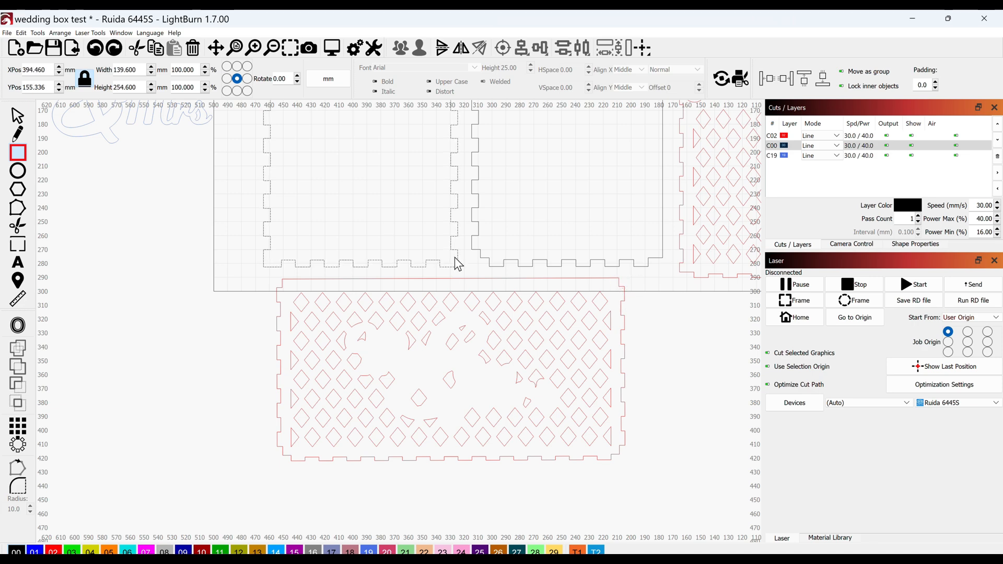
- Resize the tab height on the lower red diamond-patterned panel, using 2.7 mm old and 5 mm new material thickness
{"action": "left_click", "coordinate": [17, 115]}
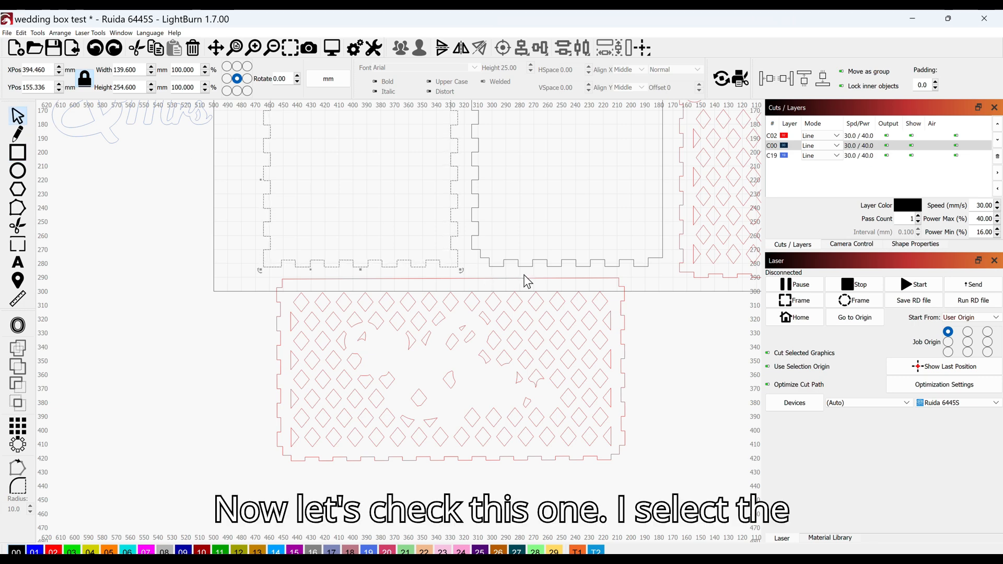
{"action": "left_click", "coordinate": [564, 280]}
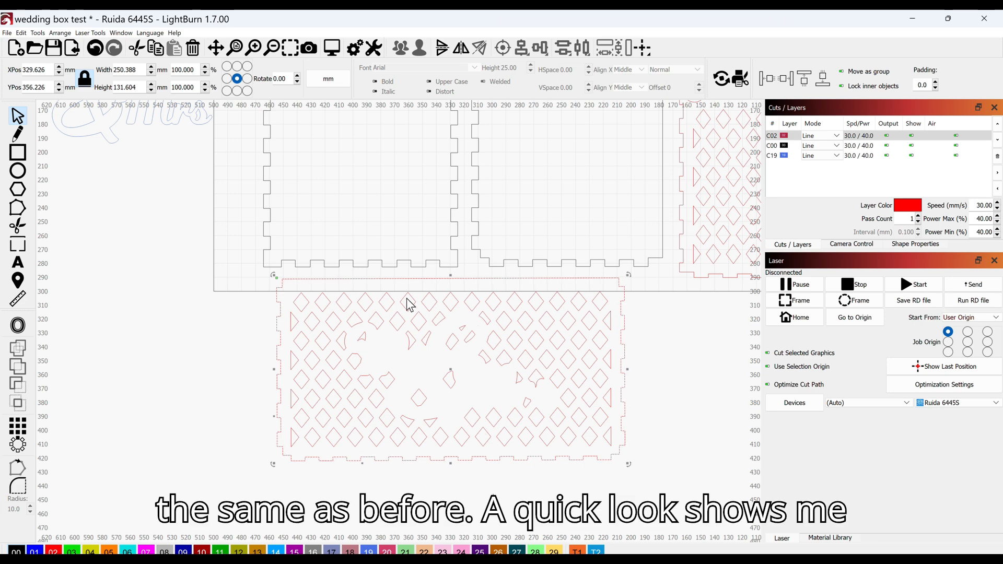
{"action": "left_click", "coordinate": [37, 33]}
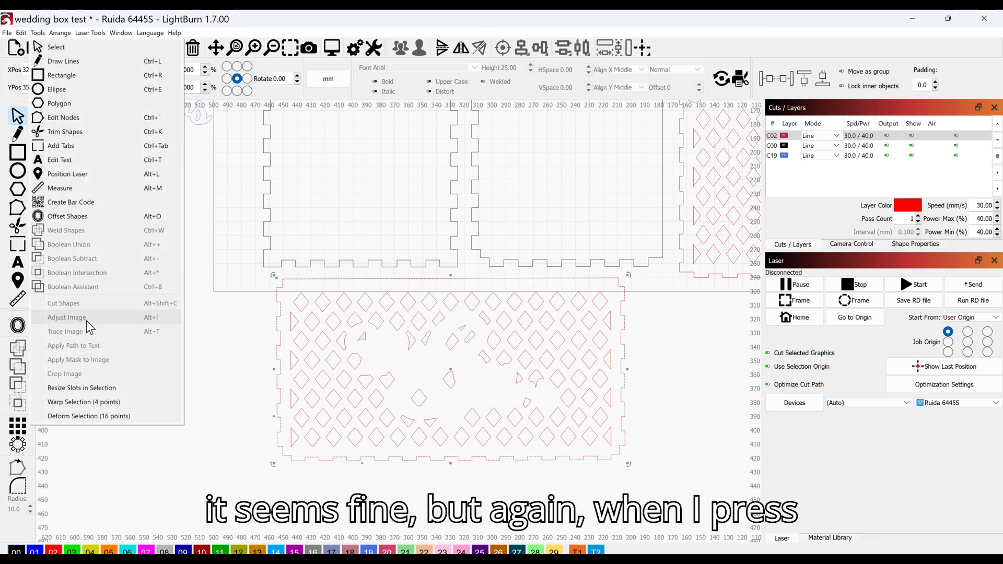
{"action": "left_click", "coordinate": [112, 392]}
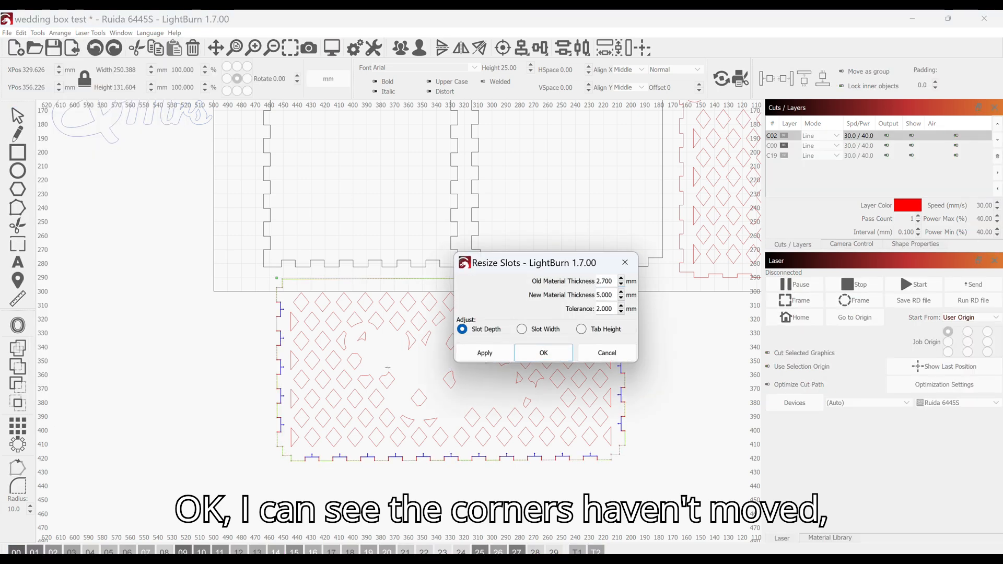
{"action": "left_click", "coordinate": [581, 329]}
{"action": "left_click_drag", "start_coordinate": [568, 271], "coordinate": [462, 323]}
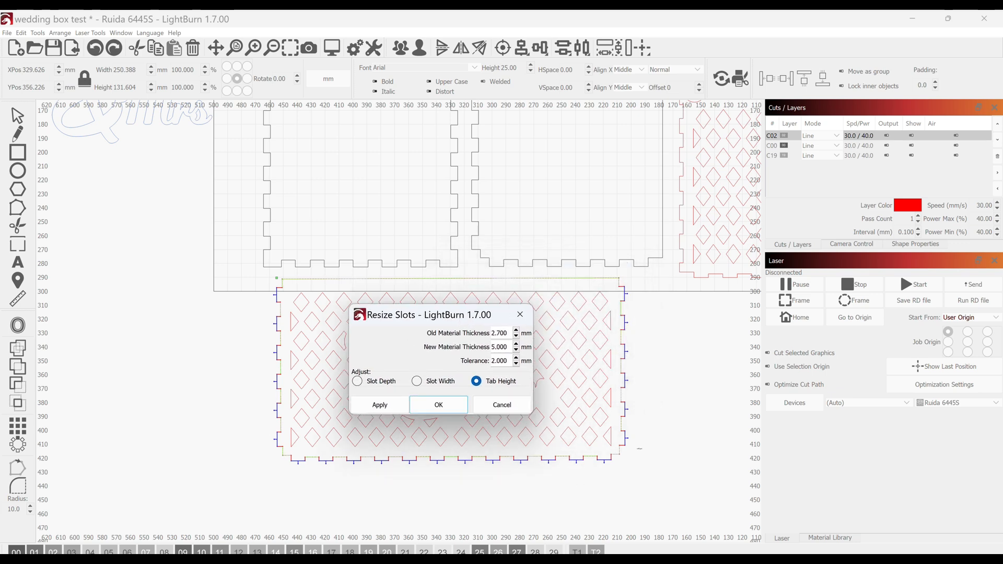
{"action": "left_click", "coordinate": [453, 403]}
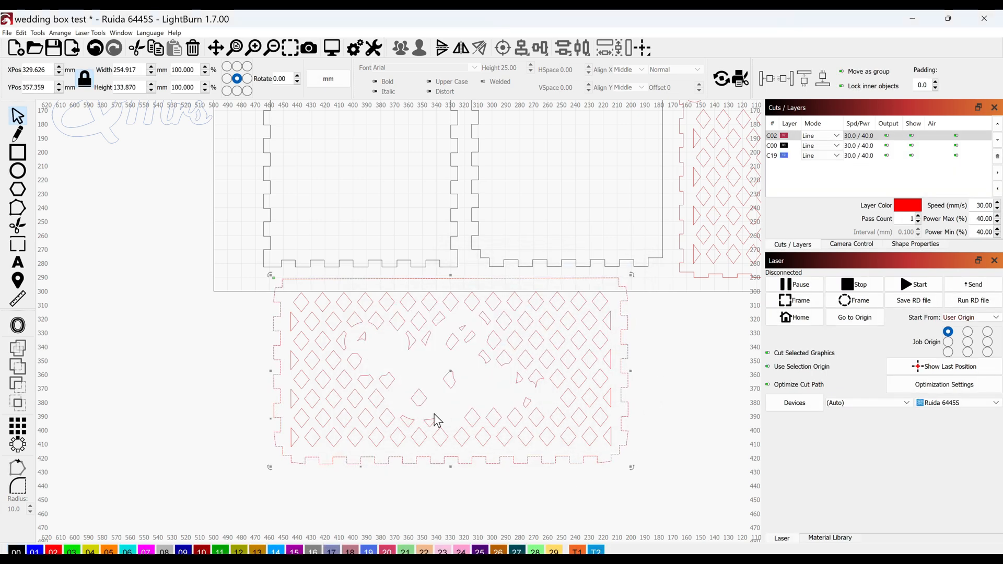
- Straighten the lowest tab on the red panel's right edge and the rightmost tab on its bottom edge by nudging their misaligned outer nodes
{"action": "scroll", "coordinate": [625, 453], "scroll_direction": "up", "scroll_amount": 3}
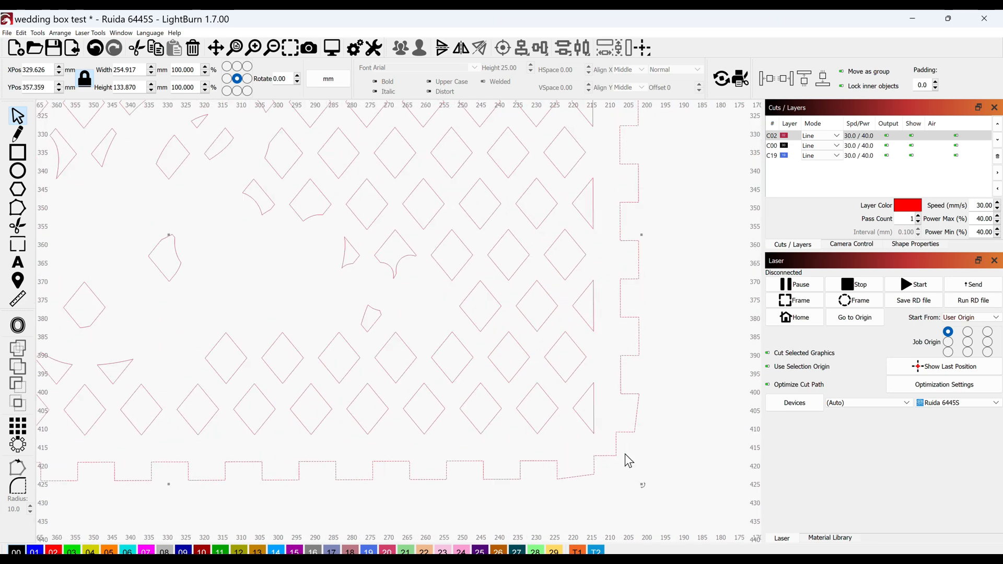
{"action": "left_click", "coordinate": [18, 208]}
{"action": "left_click_drag", "start_coordinate": [643, 432], "coordinate": [643, 435]}
{"action": "key", "text": "ctrl+Right"}
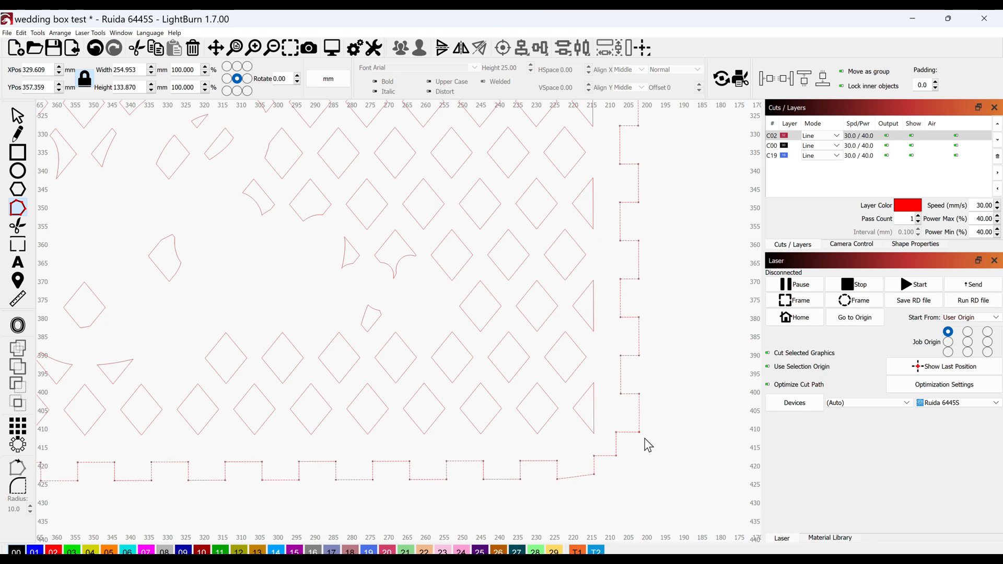
{"action": "left_click_drag", "start_coordinate": [581, 464], "coordinate": [612, 485]}
{"action": "key", "text": "ctrl+Down"}
- Straighten the lowest tab on the red panel's left edge by nudging its lower outer node left
{"action": "left_click_drag", "start_coordinate": [119, 421], "coordinate": [463, 372]}
{"action": "left_click_drag", "start_coordinate": [134, 400], "coordinate": [301, 381]}
{"action": "scroll", "coordinate": [248, 415], "scroll_direction": "up", "scroll_amount": 3}
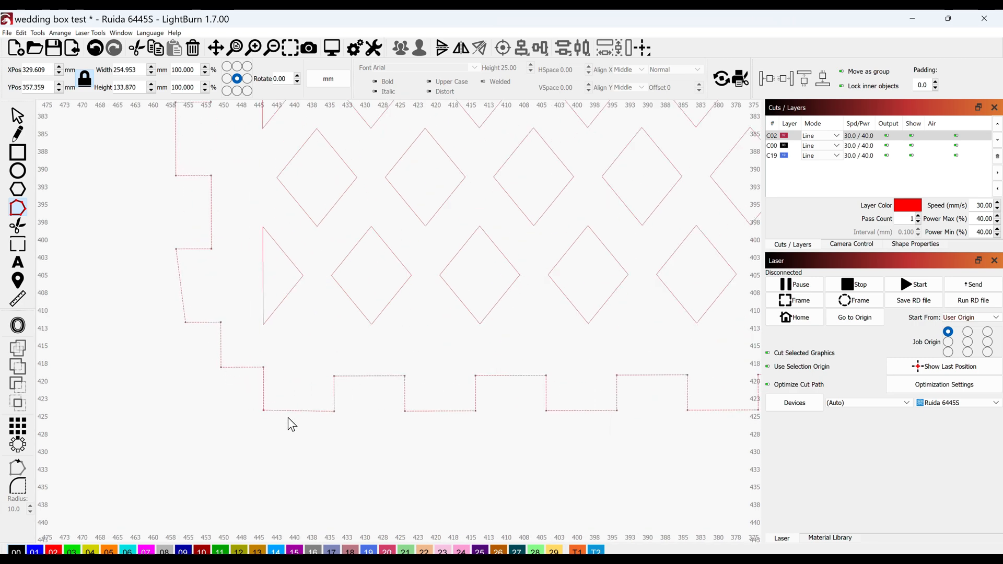
{"action": "left_click_drag", "start_coordinate": [165, 300], "coordinate": [192, 323]}
{"action": "key", "text": "Left"}
{"action": "key", "text": "Left"}
{"action": "key", "text": "Left"}
{"action": "key", "text": "Left"}
{"action": "scroll", "coordinate": [204, 340], "scroll_direction": "down", "scroll_amount": 2}
{"action": "scroll", "coordinate": [203, 340], "scroll_direction": "down", "scroll_amount": 3}
{"action": "scroll", "coordinate": [187, 340], "scroll_direction": "up", "scroll_amount": 4}
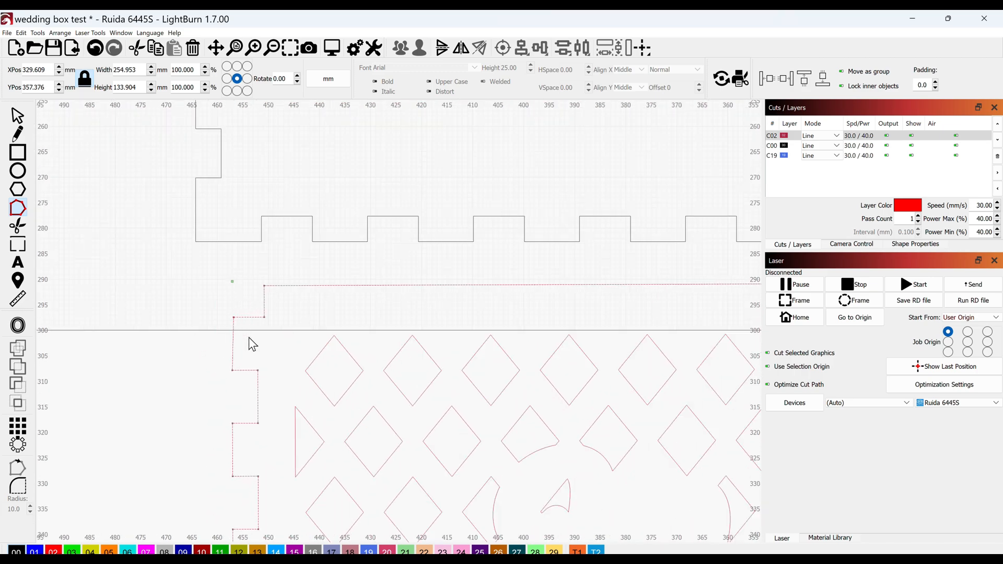
- Straighten the uppermost tabs on the left and right edges of the lower red panel by nudging their misaligned outer nodes outward
{"action": "key", "text": "Left"}
{"action": "scroll", "coordinate": [248, 337], "scroll_direction": "down", "scroll_amount": 4}
{"action": "scroll", "coordinate": [554, 423], "scroll_direction": "down", "scroll_amount": 2}
{"action": "left_click_drag", "start_coordinate": [553, 423], "coordinate": [267, 419]}
{"action": "scroll", "coordinate": [424, 373], "scroll_direction": "up", "scroll_amount": 2}
{"action": "scroll", "coordinate": [424, 373], "scroll_direction": "up", "scroll_amount": 2}
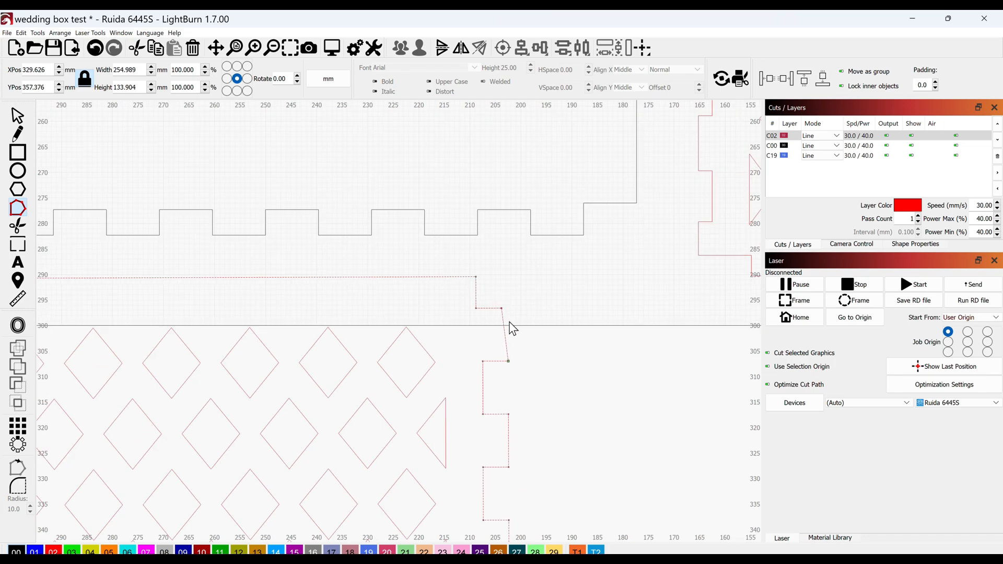
{"action": "scroll", "coordinate": [510, 329], "scroll_direction": "down", "scroll_amount": 3}
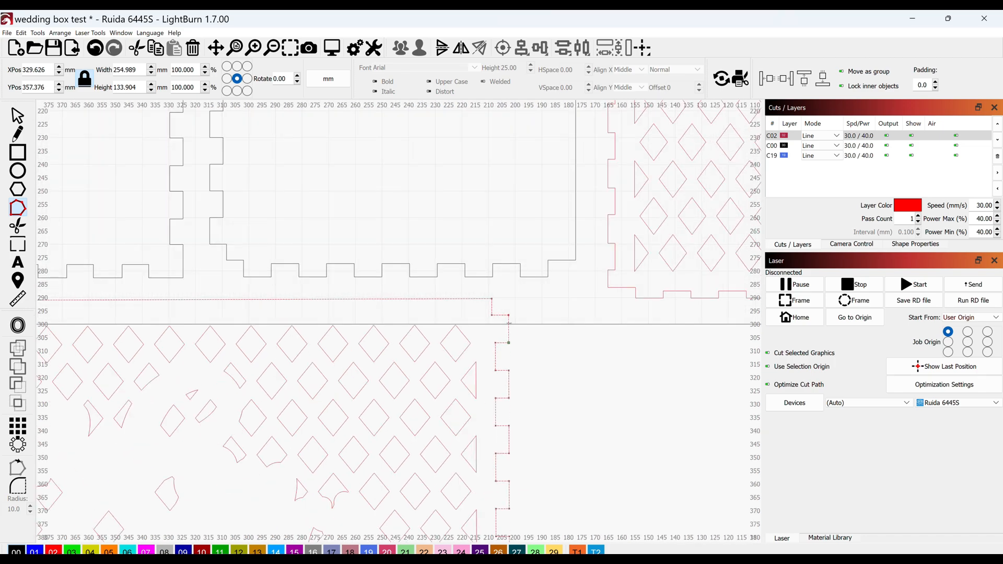
{"action": "left_click_drag", "start_coordinate": [510, 321], "coordinate": [331, 342]}
{"action": "scroll", "coordinate": [395, 340], "scroll_direction": "down", "scroll_amount": 1}
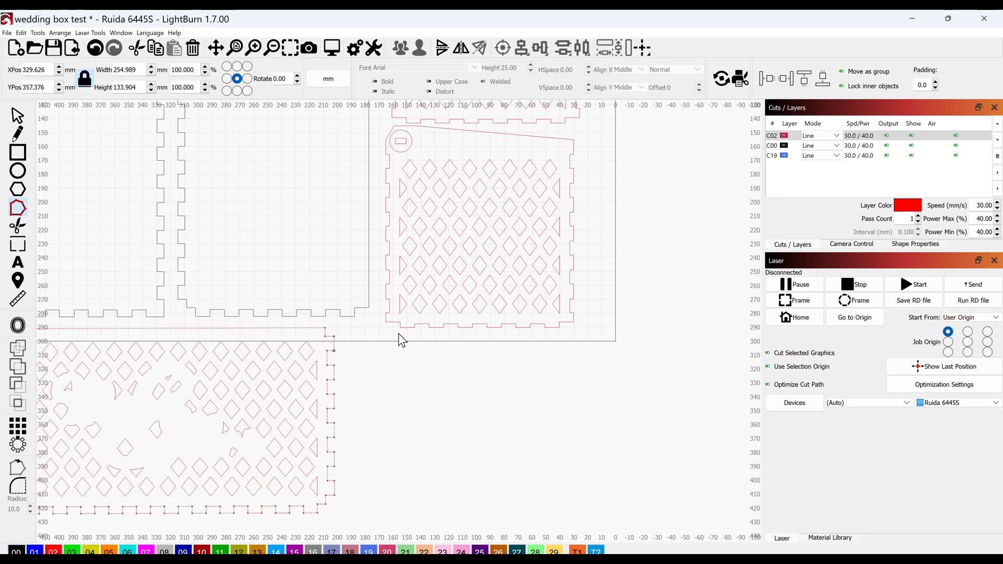
- Resize the tab height on the lower of the two red side panels, using 2.7 mm old and 5 mm new material thickness
{"action": "left_click_drag", "start_coordinate": [402, 337], "coordinate": [372, 407]}
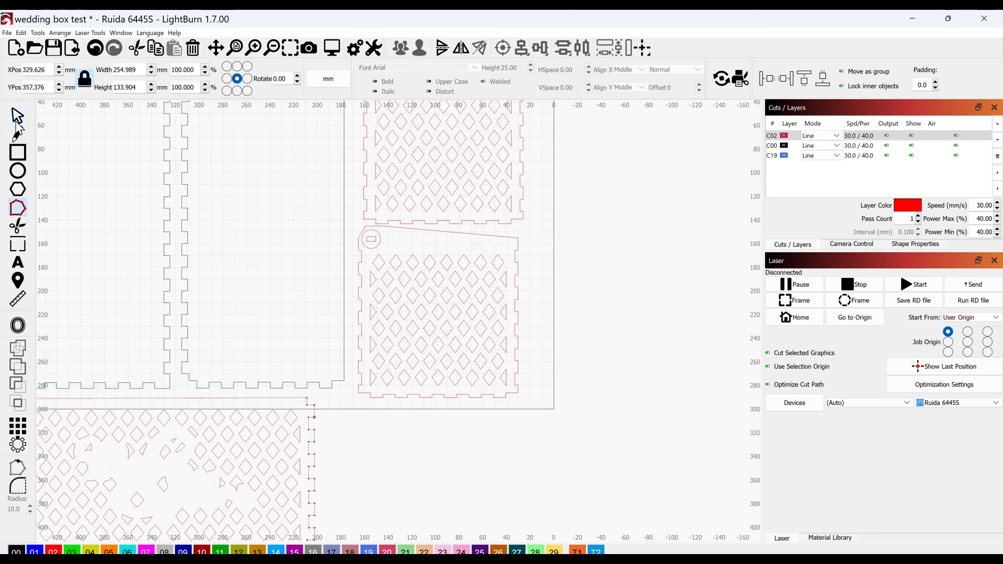
{"action": "left_click", "coordinate": [18, 116]}
{"action": "left_click", "coordinate": [459, 233]}
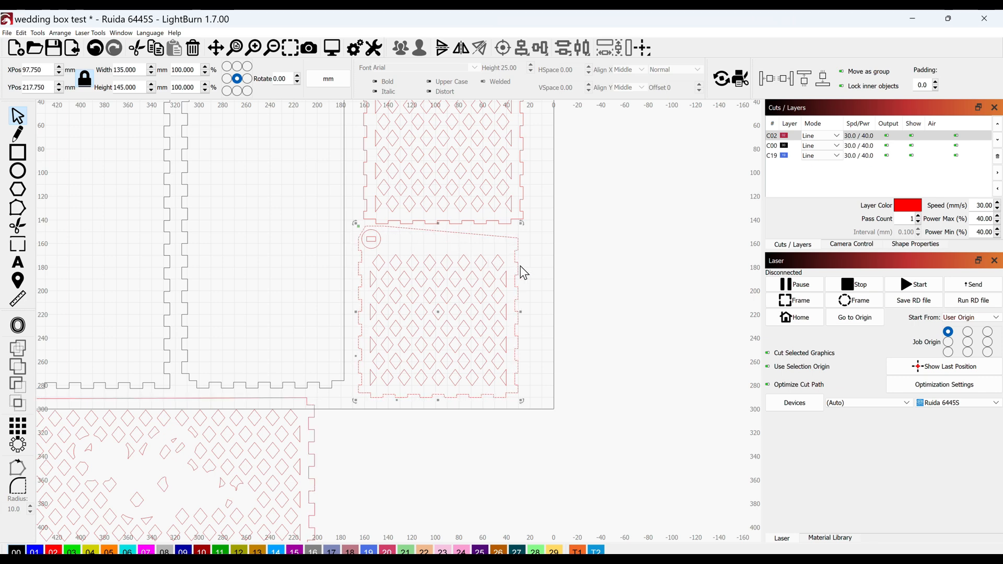
{"action": "scroll", "coordinate": [518, 265], "scroll_direction": "up", "scroll_amount": 3}
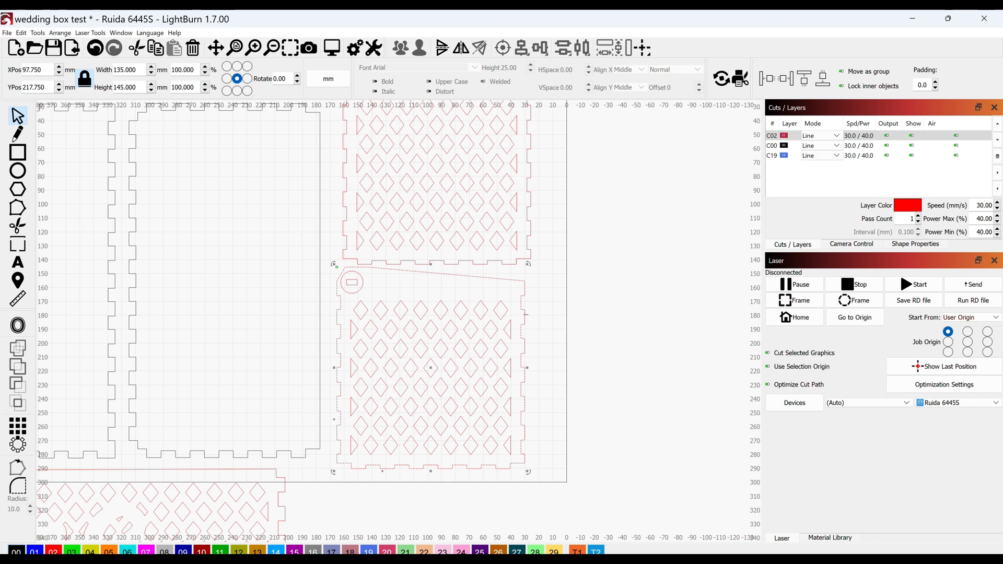
{"action": "left_click", "coordinate": [35, 34]}
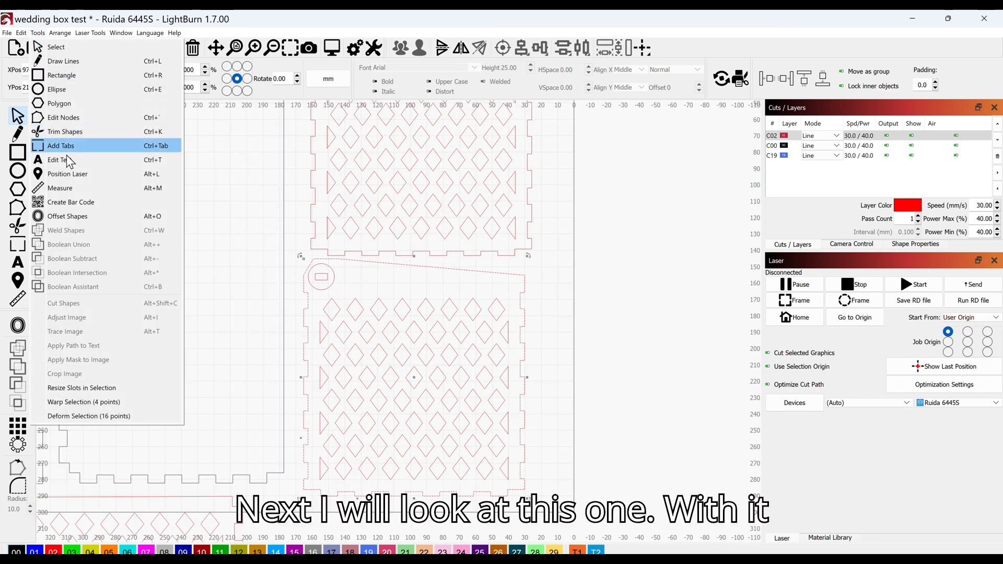
{"action": "left_click", "coordinate": [106, 388]}
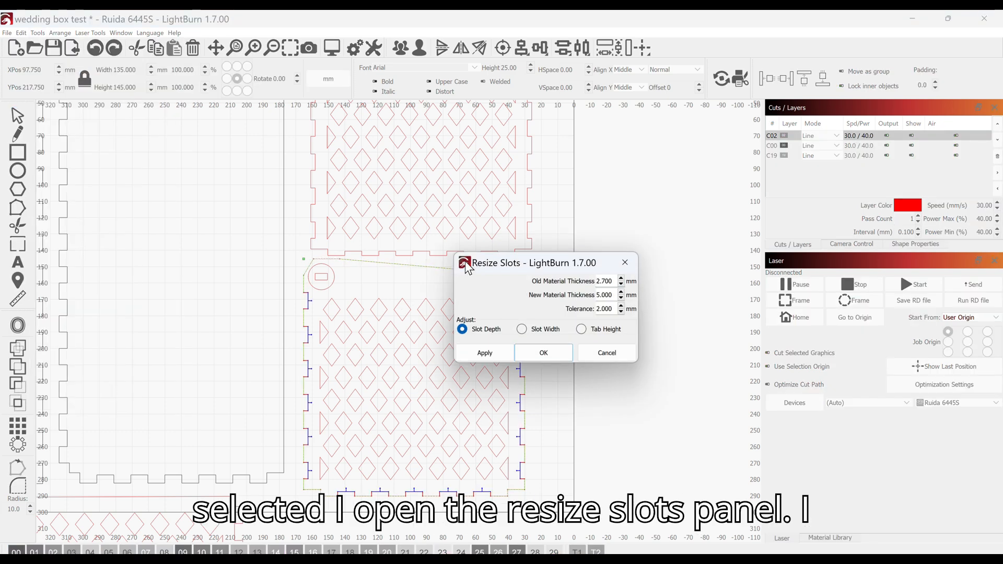
{"action": "left_click_drag", "start_coordinate": [486, 269], "coordinate": [575, 294]}
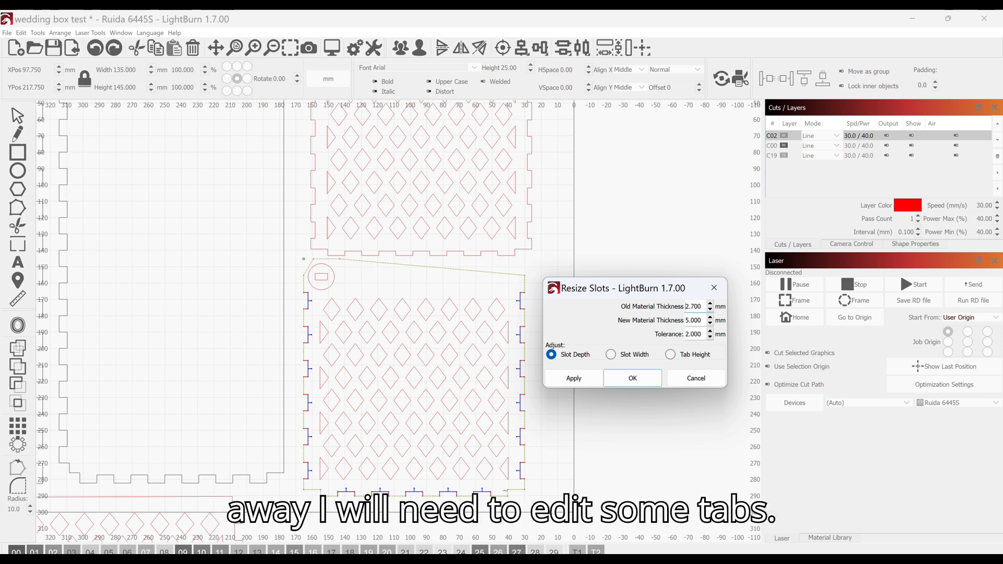
{"action": "left_click", "coordinate": [670, 354]}
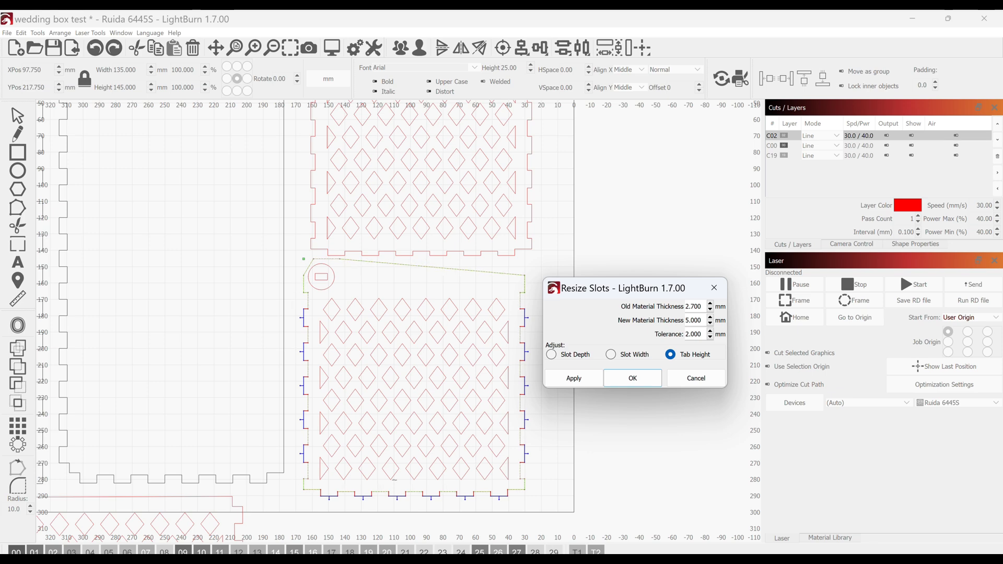
{"action": "left_click", "coordinate": [637, 380]}
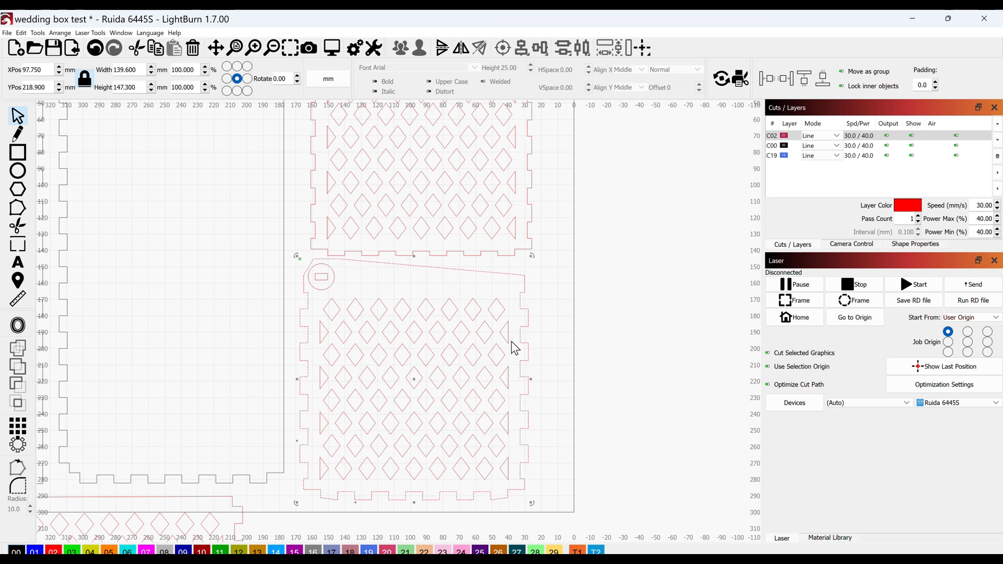
- Move the upper-right corner edge of the lower side panel outward in line with its right-edge tabs by nudging its nodes
{"action": "scroll", "coordinate": [526, 292], "scroll_direction": "up", "scroll_amount": 5}
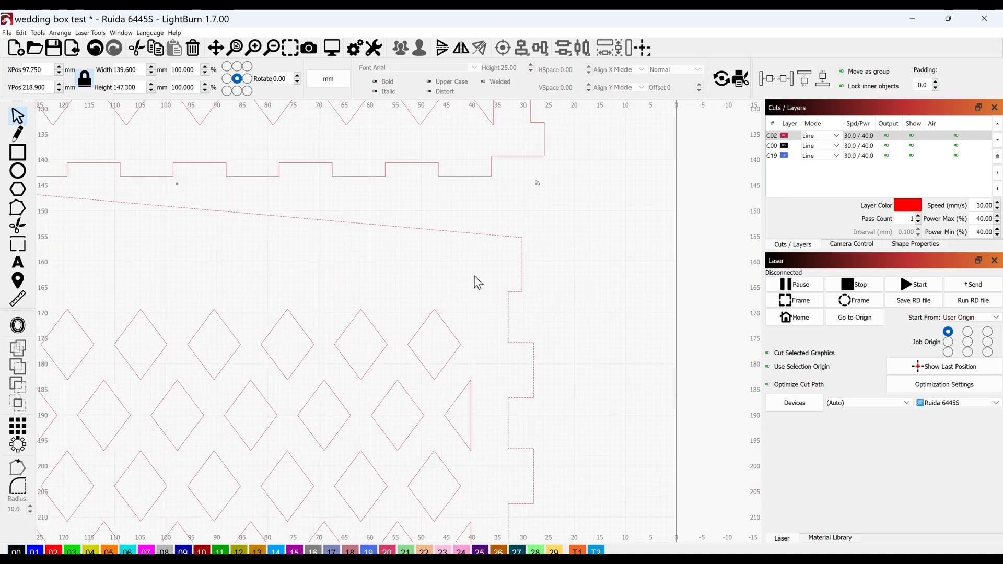
{"action": "left_click", "coordinate": [18, 209]}
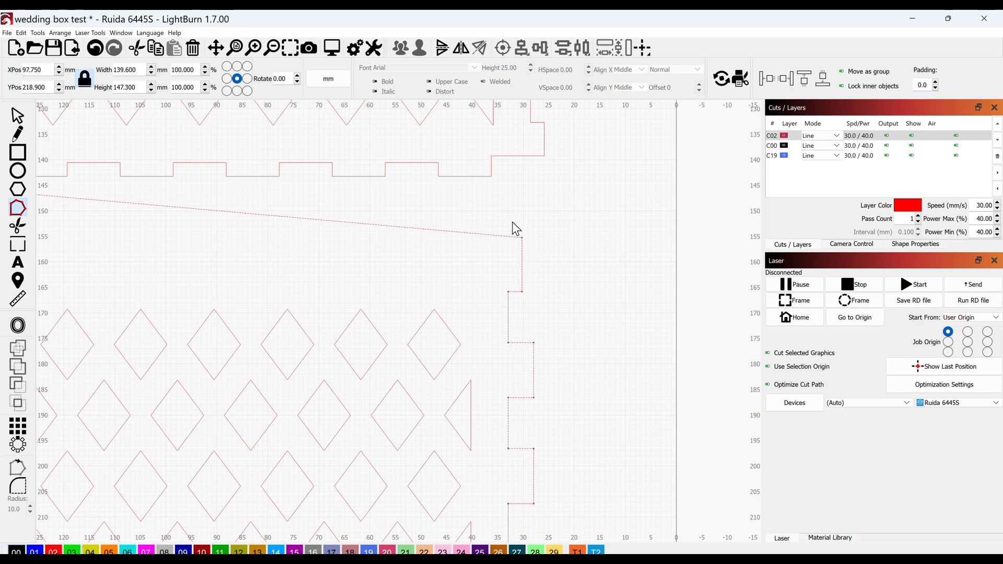
{"action": "left_click_drag", "start_coordinate": [531, 272], "coordinate": [530, 306]}
{"action": "key", "text": "Right"}
{"action": "key", "text": "Right"}
{"action": "key", "text": "Right"}
{"action": "scroll", "coordinate": [531, 306], "scroll_direction": "down", "scroll_amount": 6}
- Straighten the rightmost tab on the lower side panel's bottom edge and nudge its lower-right corner nodes outward to match the side tabs
{"action": "left_click_drag", "start_coordinate": [500, 398], "coordinate": [495, 203]}
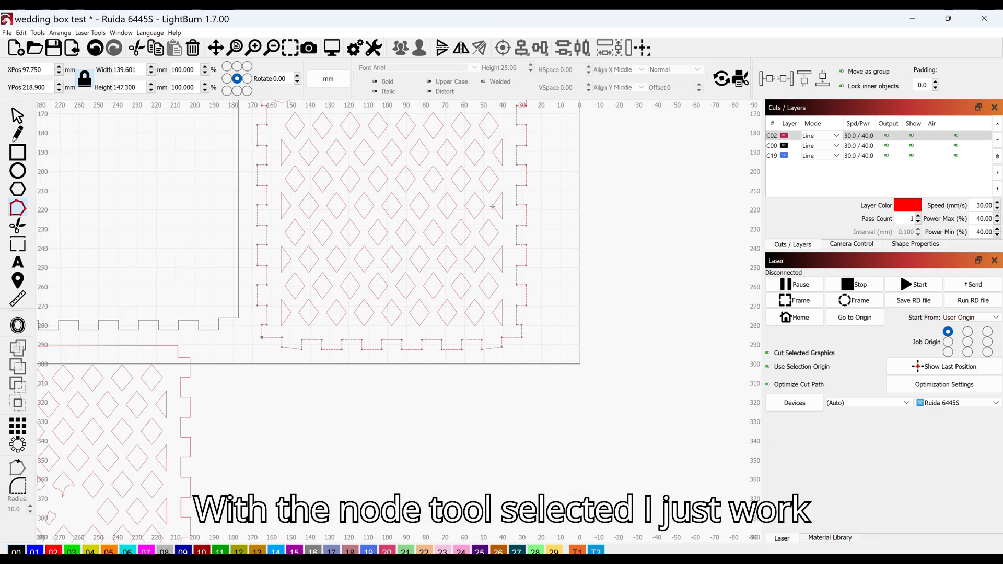
{"action": "scroll", "coordinate": [496, 351], "scroll_direction": "up", "scroll_amount": 7}
{"action": "left_click_drag", "start_coordinate": [494, 324], "coordinate": [533, 349]}
{"action": "key", "text": "Down"}
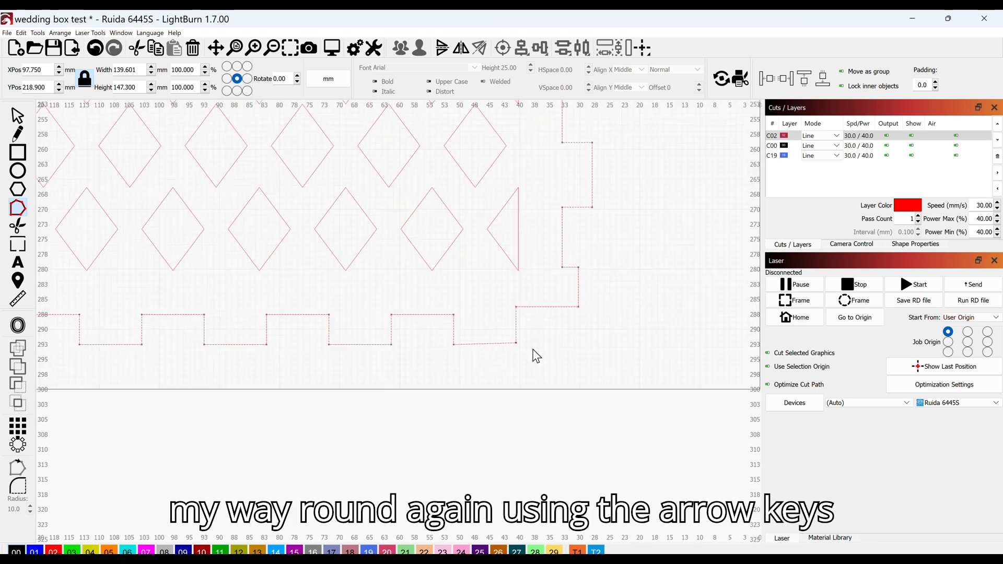
{"action": "left_click_drag", "start_coordinate": [578, 284], "coordinate": [592, 332]}
{"action": "key", "text": "Right"}
{"action": "key", "text": "Right"}
{"action": "key", "text": "Right"}
- Nudge the lower-left and upper-left corner nodes of the lower side panel outward in line with its left-edge tabs
{"action": "scroll", "coordinate": [593, 331], "scroll_direction": "down", "scroll_amount": 3}
{"action": "scroll", "coordinate": [369, 354], "scroll_direction": "up", "scroll_amount": 4}
{"action": "scroll", "coordinate": [405, 327], "scroll_direction": "up", "scroll_amount": 2}
{"action": "key", "text": "Left"}
{"action": "key", "text": "Left"}
{"action": "key", "text": "Left"}
{"action": "scroll", "coordinate": [358, 302], "scroll_direction": "down", "scroll_amount": 3}
{"action": "scroll", "coordinate": [371, 247], "scroll_direction": "up", "scroll_amount": 3}
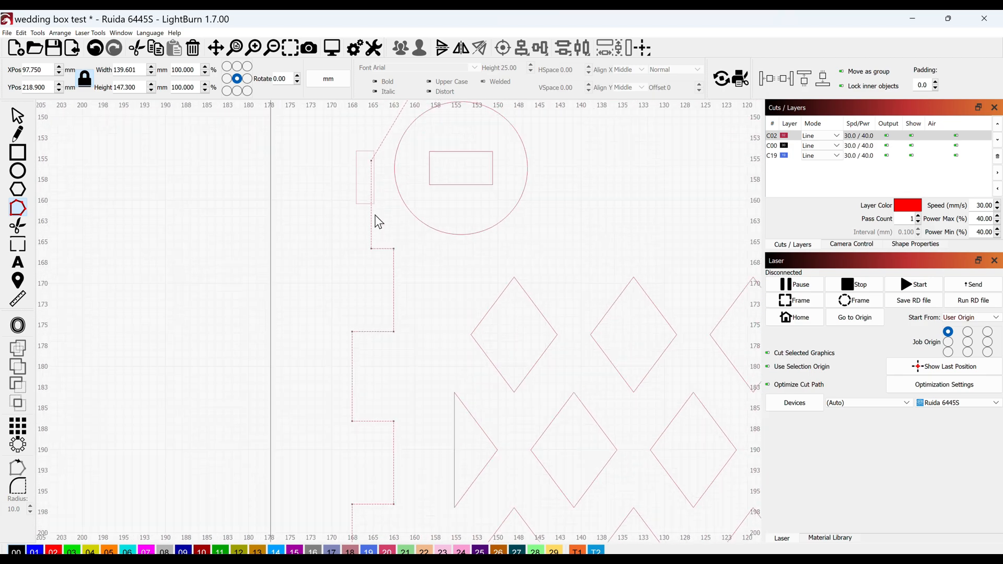
{"action": "key", "text": "Left"}
{"action": "key", "text": "Left"}
{"action": "key", "text": "Left"}
{"action": "key", "text": "Left"}
{"action": "key", "text": "Left"}
- Resize the tab height on the upper red side panel, using 2.7 mm old and 5 mm new material thickness
{"action": "scroll", "coordinate": [382, 267], "scroll_direction": "down", "scroll_amount": 3}
{"action": "left_click_drag", "start_coordinate": [496, 276], "coordinate": [369, 472]}
{"action": "scroll", "coordinate": [486, 206], "scroll_direction": "down", "scroll_amount": 3}
{"action": "left_click_drag", "start_coordinate": [486, 206], "coordinate": [459, 346]}
{"action": "left_click", "coordinate": [19, 121]}
{"action": "left_click", "coordinate": [333, 203]}
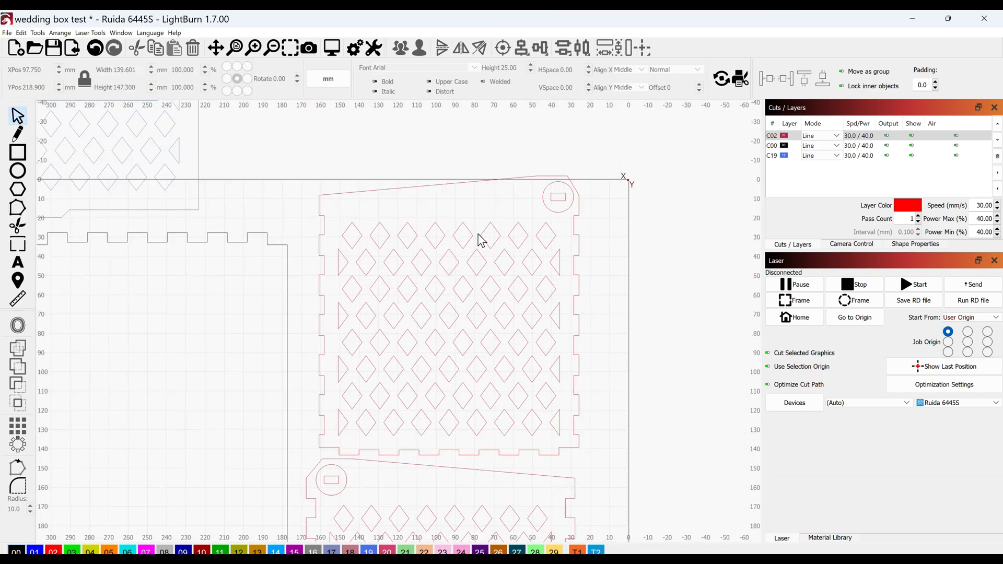
{"action": "left_click", "coordinate": [577, 259]}
{"action": "left_click", "coordinate": [37, 33]}
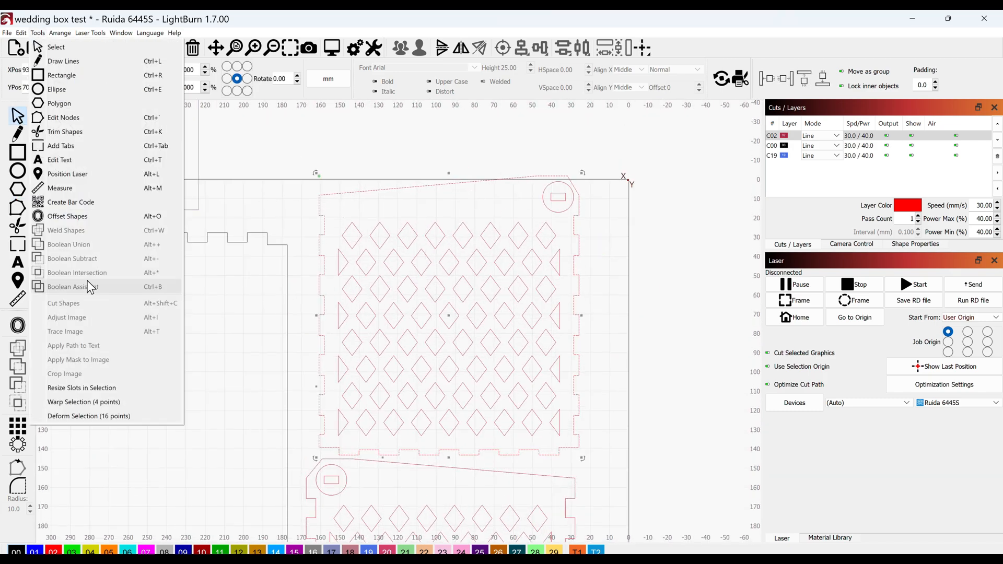
{"action": "left_click", "coordinate": [80, 385]}
{"action": "left_click_drag", "start_coordinate": [587, 264], "coordinate": [746, 252]}
{"action": "left_click", "coordinate": [742, 315]}
{"action": "left_click", "coordinate": [714, 340]}
- Nudge the upper-right and upper-left corner nodes of the upper side panel outward in line with its side tabs
{"action": "left_click", "coordinate": [18, 209]}
{"action": "scroll", "coordinate": [595, 179], "scroll_direction": "up", "scroll_amount": 5}
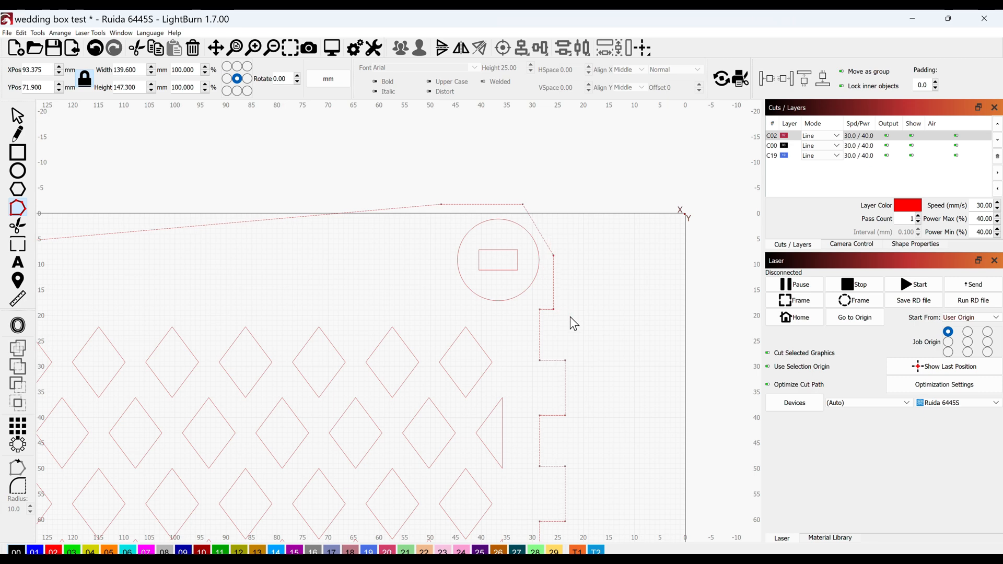
{"action": "key", "text": "ctrl+Right"}
{"action": "key", "text": "ctrl+Right"}
{"action": "scroll", "coordinate": [569, 317], "scroll_direction": "down", "scroll_amount": 3}
{"action": "left_click_drag", "start_coordinate": [95, 261], "coordinate": [327, 197]}
{"action": "scroll", "coordinate": [366, 261], "scroll_direction": "up", "scroll_amount": 2}
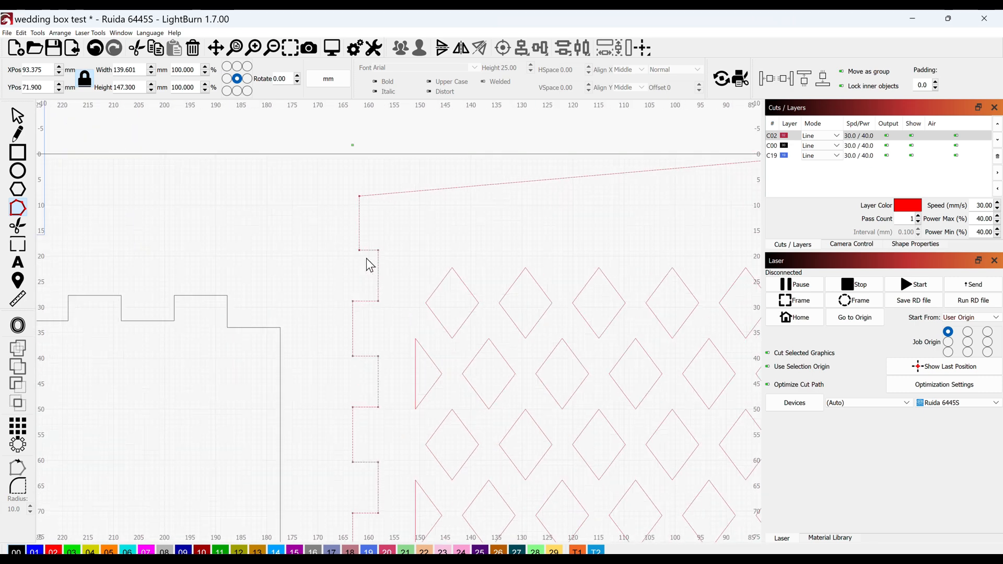
{"action": "scroll", "coordinate": [361, 402], "scroll_direction": "down", "scroll_amount": 2}
{"action": "scroll", "coordinate": [391, 382], "scroll_direction": "up", "scroll_amount": 3}
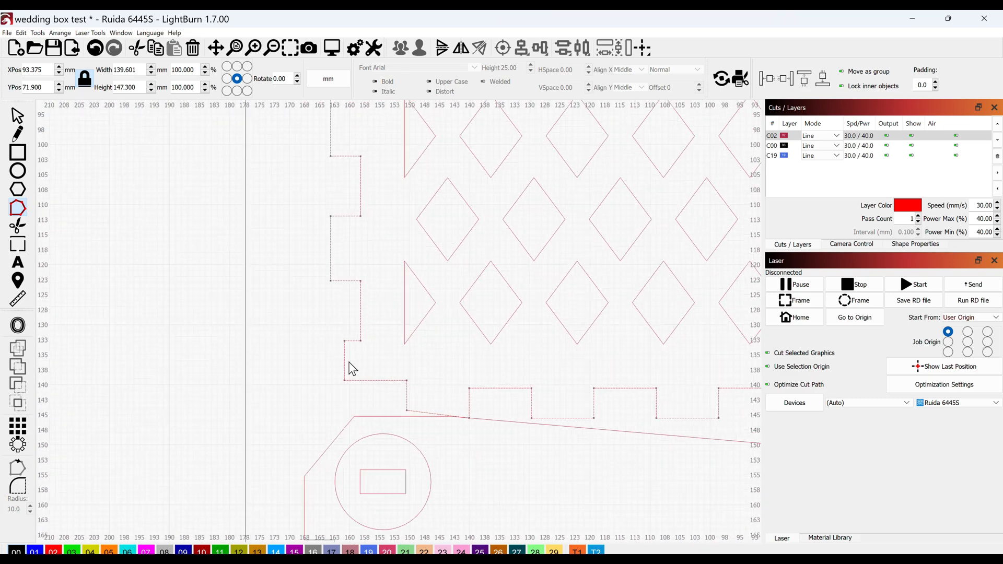
- Nudge the upper side panel's lower-left corner outward and straighten the outermost tabs on its bottom edge by lowering their misaligned nodes
{"action": "key", "text": "ctrl+Left"}
{"action": "key", "text": "ctrl+Left"}
{"action": "key", "text": "ctrl+Left"}
{"action": "key", "text": "ctrl+Down"}
{"action": "scroll", "coordinate": [415, 416], "scroll_direction": "down", "scroll_amount": 3}
{"action": "left_click_drag", "start_coordinate": [633, 434], "coordinate": [409, 445]}
{"action": "scroll", "coordinate": [417, 439], "scroll_direction": "up", "scroll_amount": 4}
{"action": "key", "text": "Down"}
{"action": "key", "text": "Escape"}
{"action": "scroll", "coordinate": [440, 386], "scroll_direction": "down", "scroll_amount": 8}
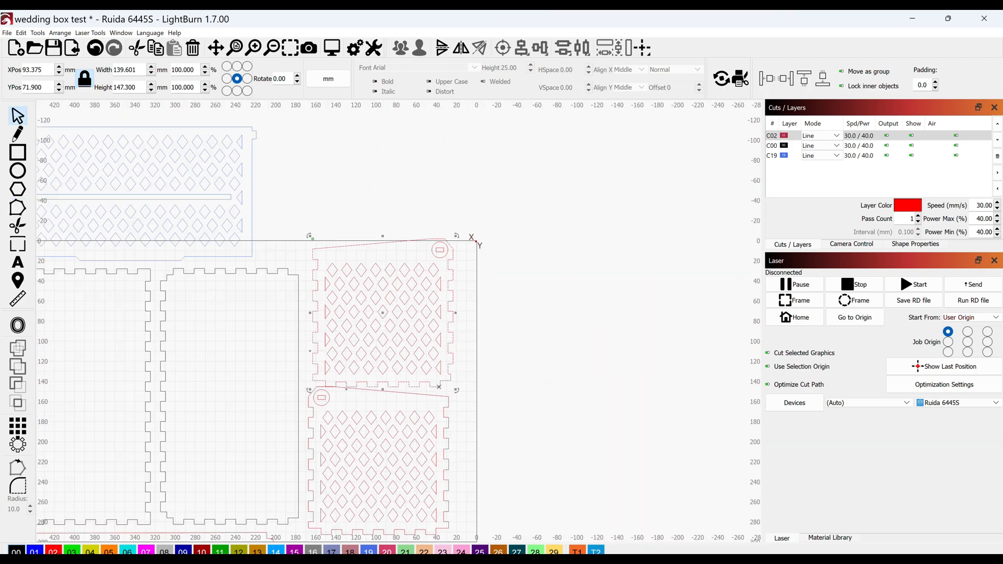
- Resize the tab height on all the box panels together, using 5 mm old and 3 mm new material thickness
{"action": "left_click_drag", "start_coordinate": [334, 442], "coordinate": [411, 369]}
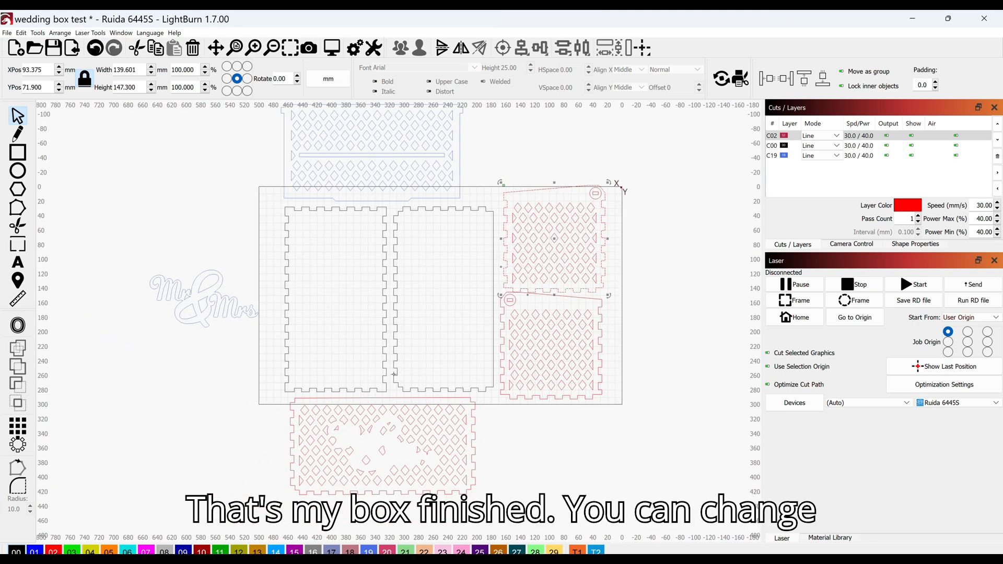
{"action": "left_click_drag", "start_coordinate": [353, 261], "coordinate": [347, 327]}
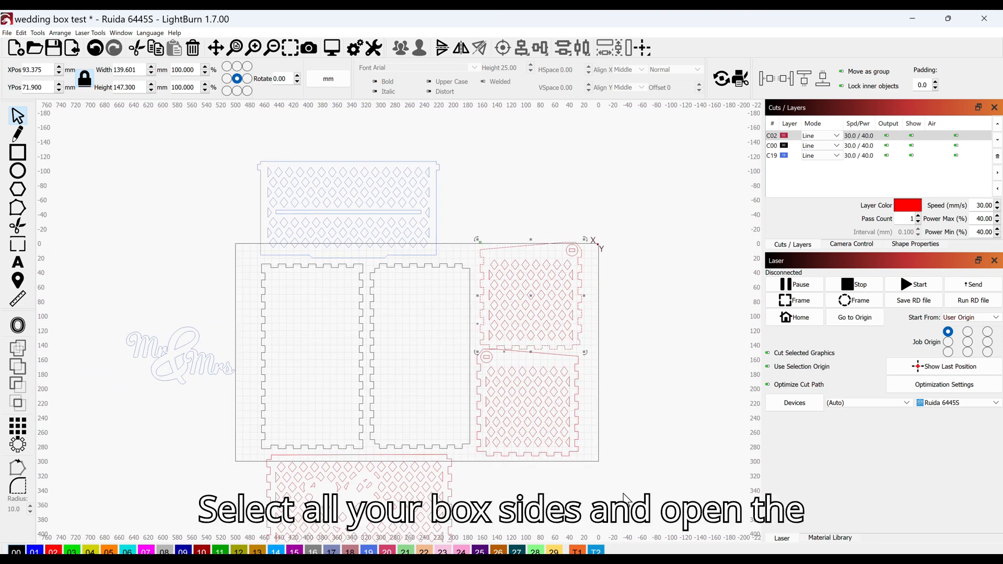
{"action": "left_click_drag", "start_coordinate": [622, 496], "coordinate": [255, 213]}
{"action": "scroll", "coordinate": [240, 187], "scroll_direction": "down", "scroll_amount": 1}
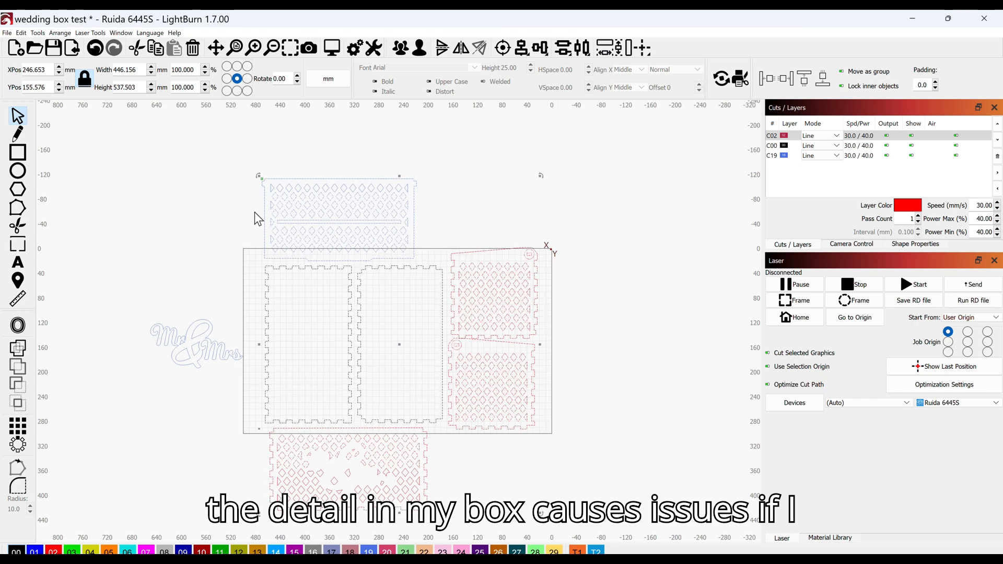
{"action": "left_click", "coordinate": [38, 32]}
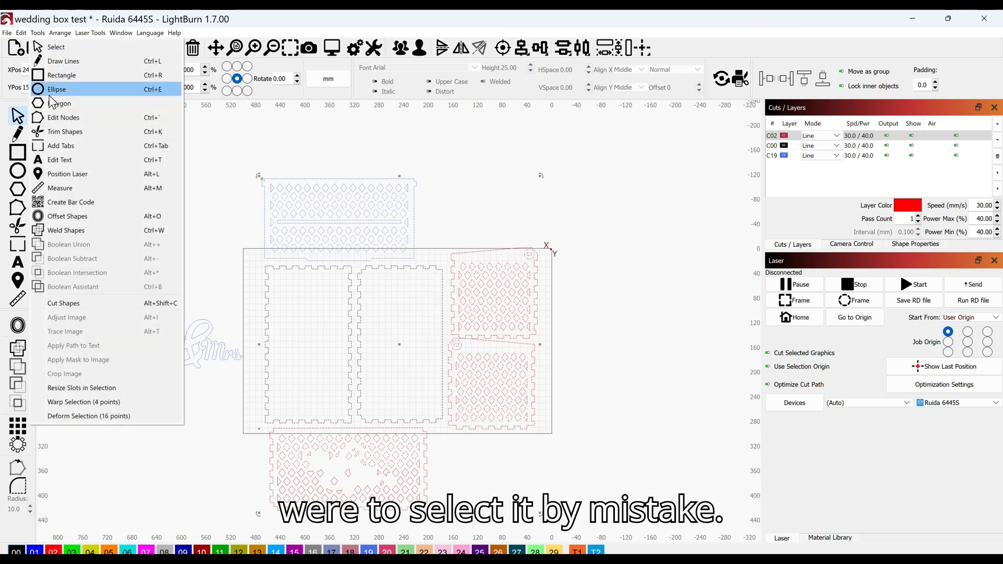
{"action": "left_click", "coordinate": [95, 388]}
{"action": "left_click_drag", "start_coordinate": [537, 268], "coordinate": [638, 281]}
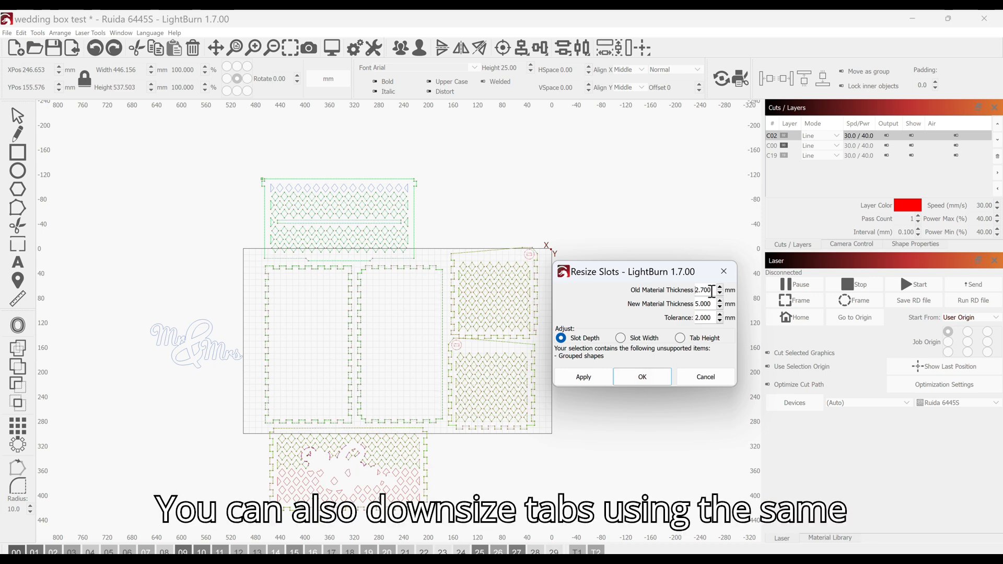
{"action": "left_click_drag", "start_coordinate": [711, 291], "coordinate": [692, 291]}
{"action": "type", "text": "5"}
{"action": "key", "text": "Tab"}
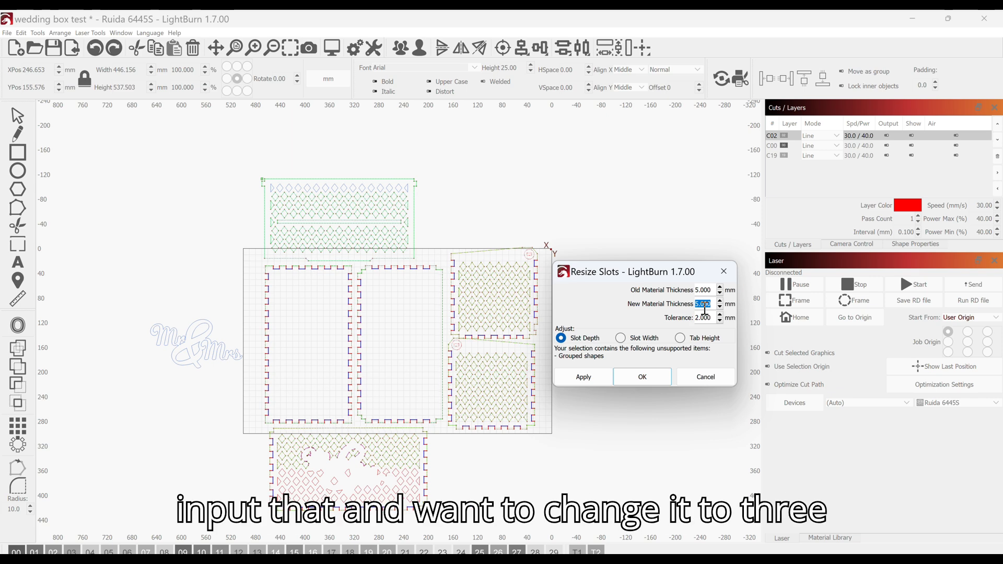
{"action": "type", "text": "3"}
{"action": "key", "text": "Tab"}
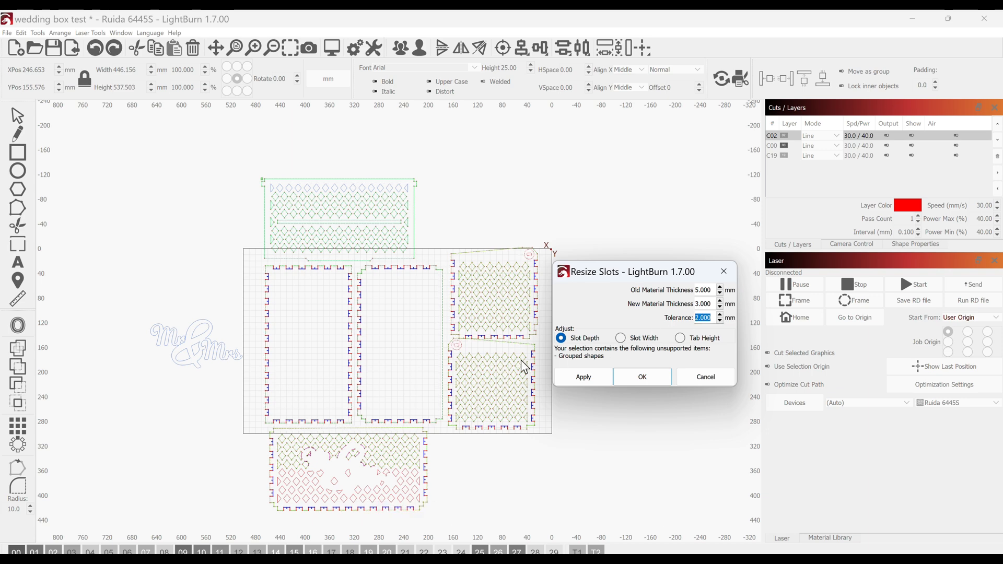
{"action": "left_click", "coordinate": [680, 341]}
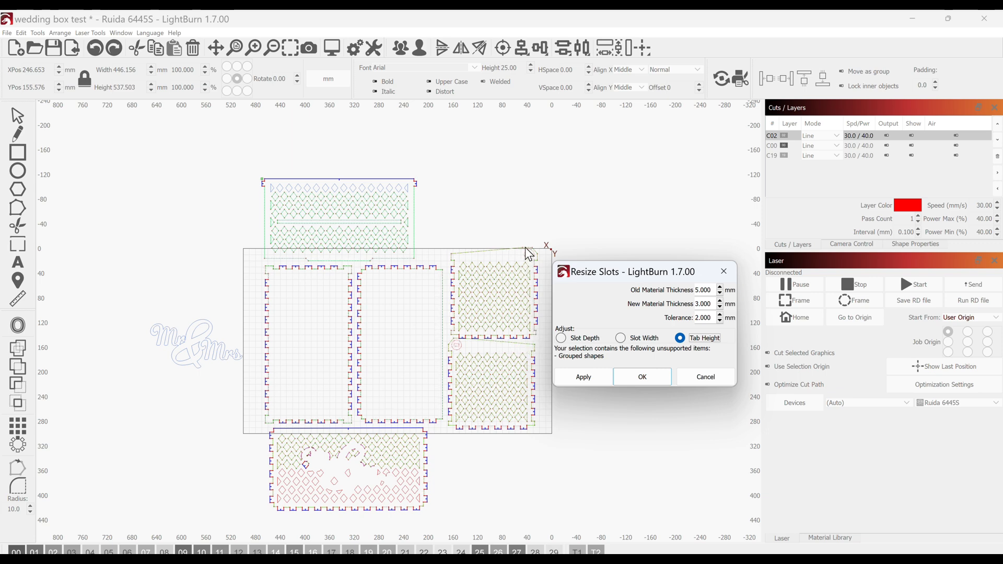
{"action": "left_click", "coordinate": [635, 375]}
- Examine the downsized tabs and their nodes on the side panels for misshapen corners
{"action": "scroll", "coordinate": [520, 367], "scroll_direction": "up", "scroll_amount": 2}
{"action": "scroll", "coordinate": [521, 368], "scroll_direction": "up", "scroll_amount": 5}
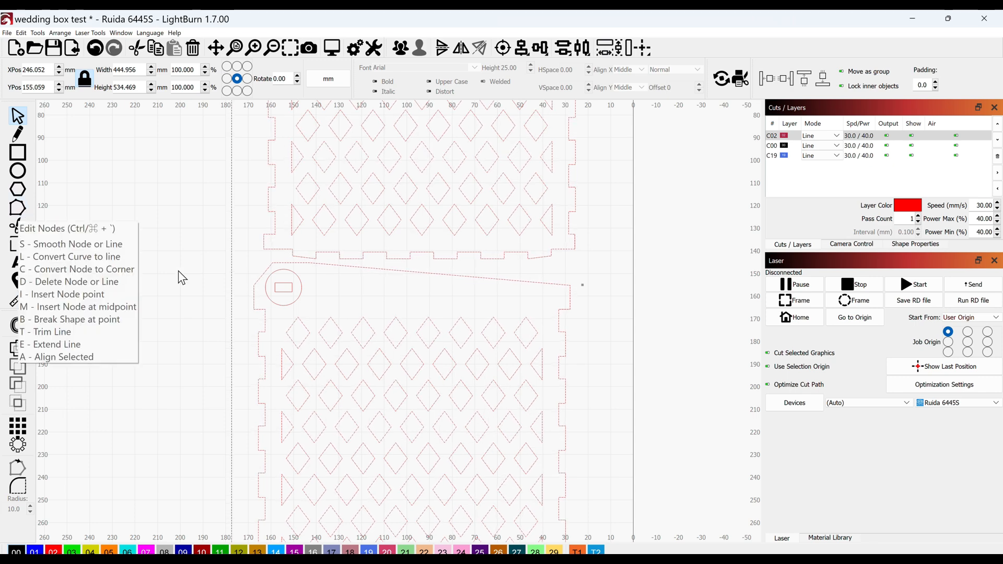
{"action": "left_click", "coordinate": [17, 208]}
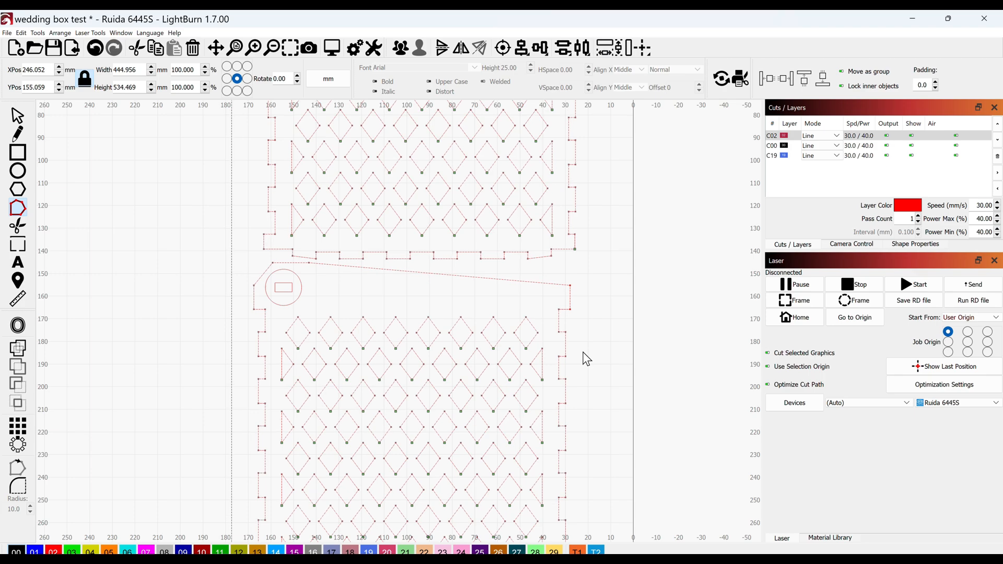
{"action": "scroll", "coordinate": [586, 359], "scroll_direction": "up", "scroll_amount": 3}
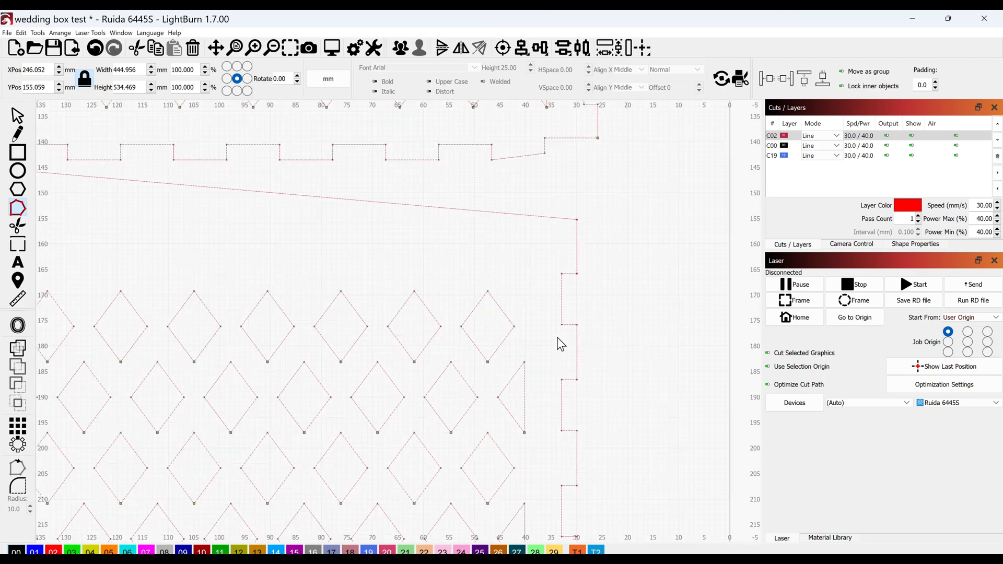
{"action": "scroll", "coordinate": [555, 321], "scroll_direction": "down", "scroll_amount": 6}
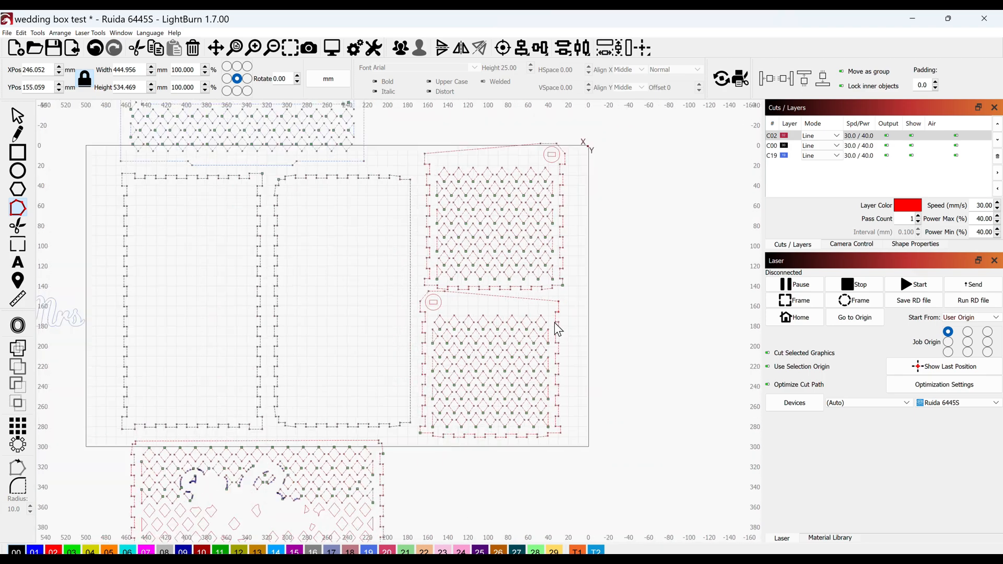
{"action": "key", "text": "Escape"}
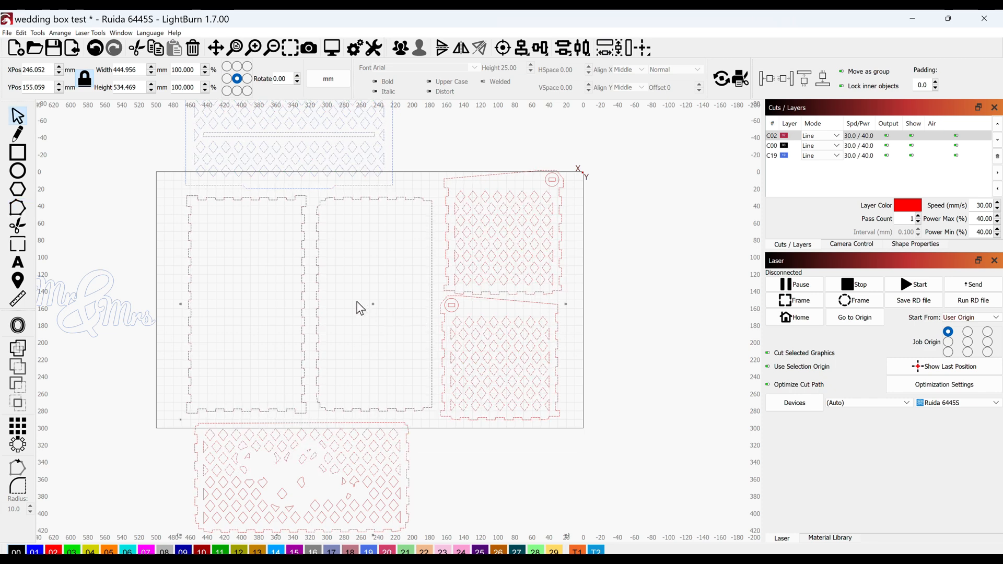
- Draw two slot rectangles in the empty area beside the panels, about 74 × 10 mm and about 52 × 6 mm
{"action": "key", "text": "ctrl+r"}
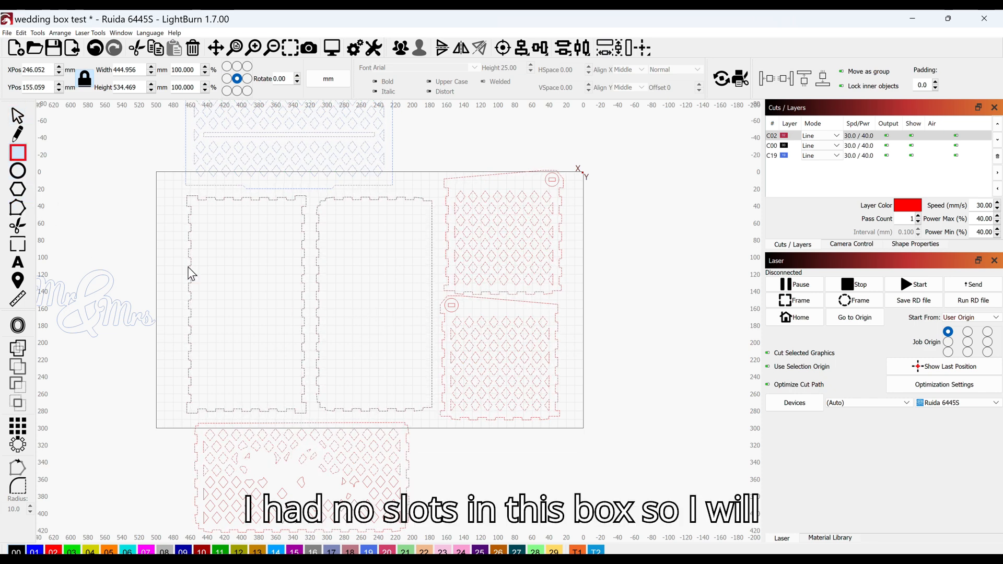
{"action": "left_click_drag", "start_coordinate": [619, 317], "coordinate": [453, 324]}
{"action": "left_click_drag", "start_coordinate": [455, 289], "coordinate": [520, 297]}
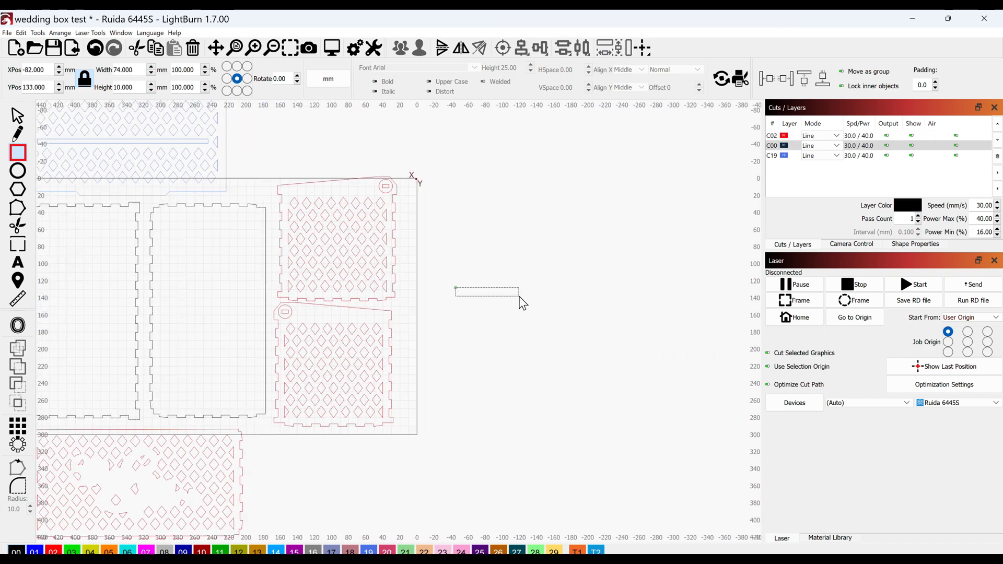
{"action": "left_click", "coordinate": [137, 86]}
{"action": "scroll", "coordinate": [453, 256], "scroll_direction": "up", "scroll_amount": 2}
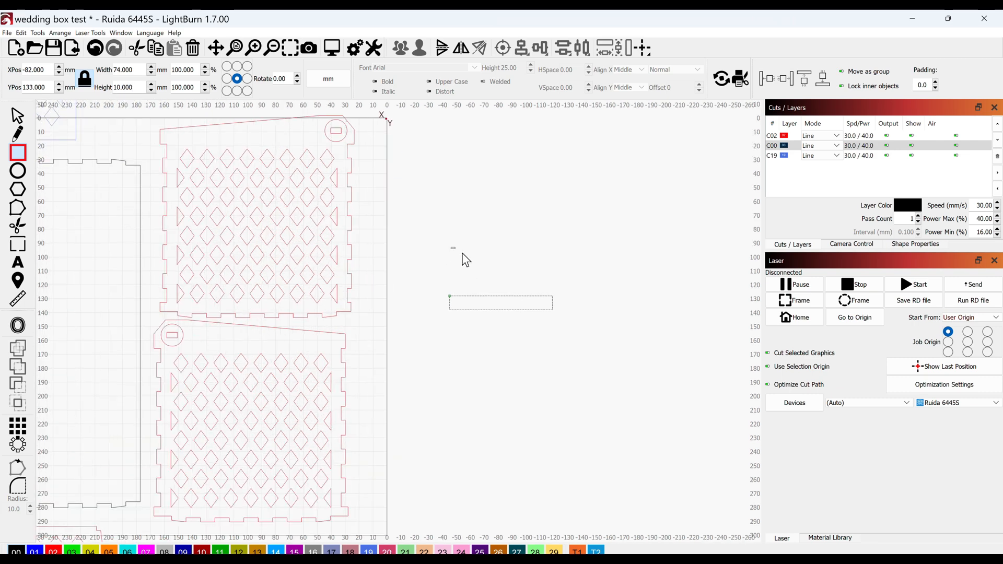
{"action": "left_click_drag", "start_coordinate": [523, 255], "coordinate": [524, 256]}
{"action": "scroll", "coordinate": [427, 251], "scroll_direction": "up", "scroll_amount": 2}
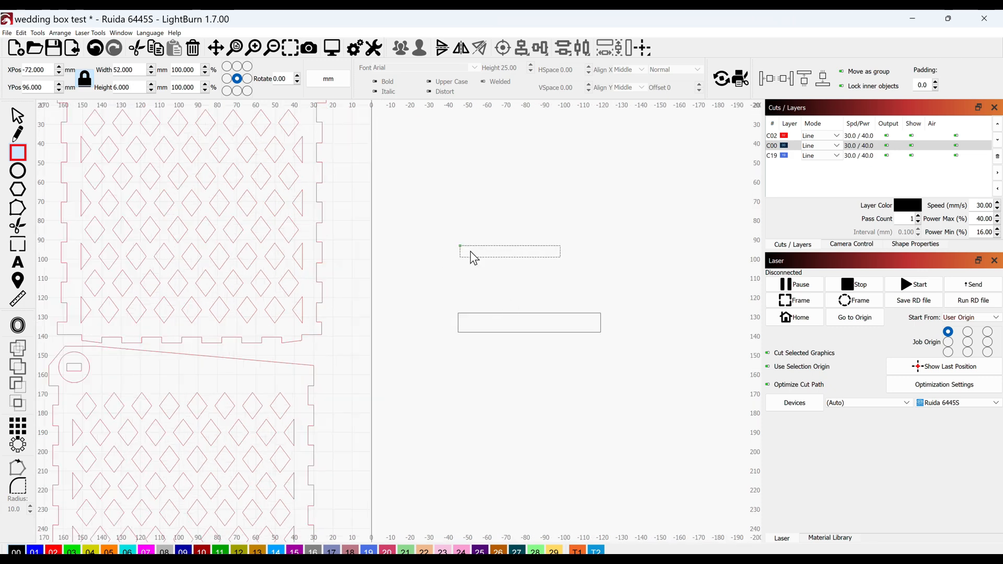
{"action": "left_click", "coordinate": [38, 33]}
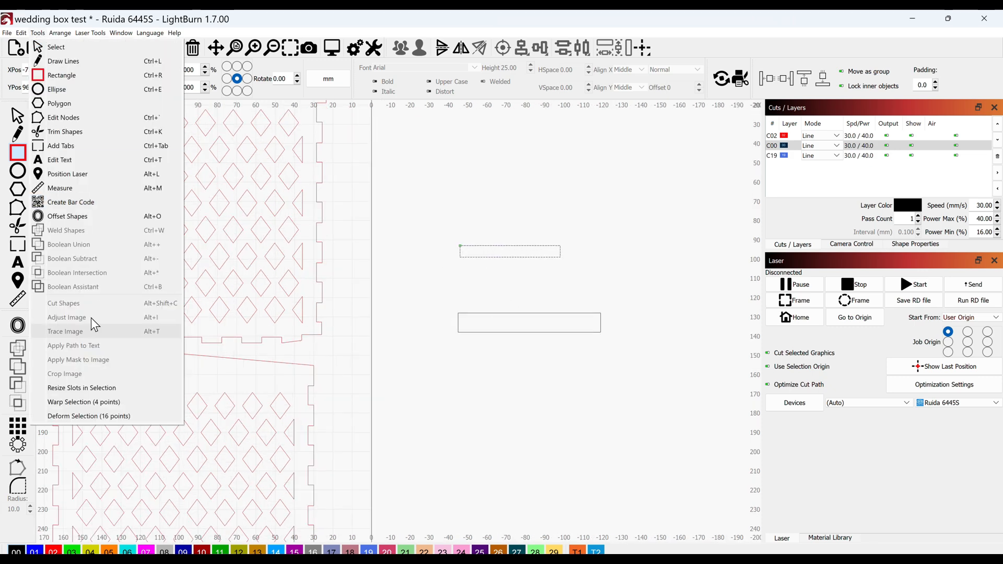
{"action": "left_click", "coordinate": [107, 387]}
{"action": "left_click_drag", "start_coordinate": [505, 264], "coordinate": [643, 255]}
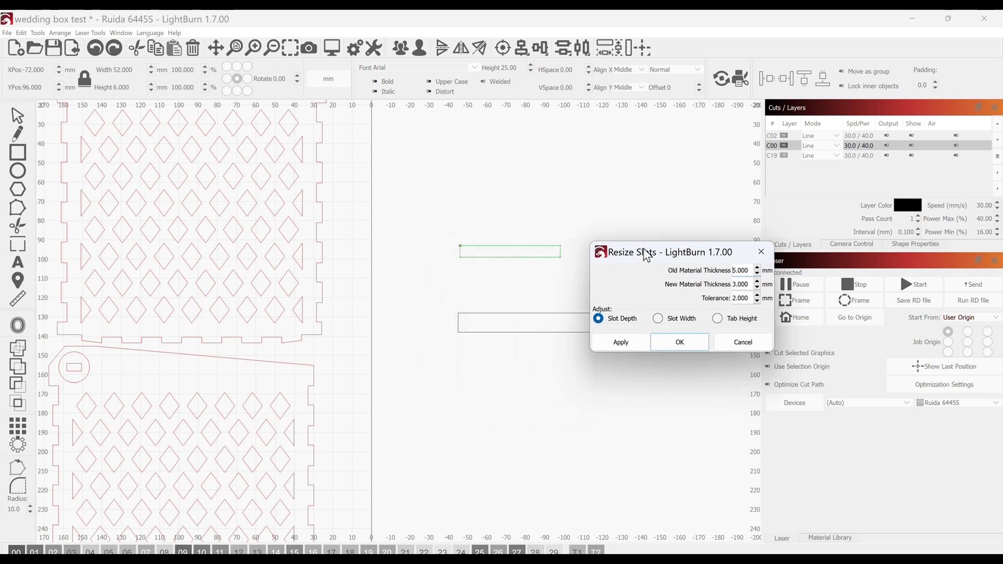
{"action": "left_click", "coordinate": [761, 252]}
- Draw an outer rectangle about 81 × 39 mm around the smaller slot and select both shapes
{"action": "left_click_drag", "start_coordinate": [432, 213], "coordinate": [589, 288]}
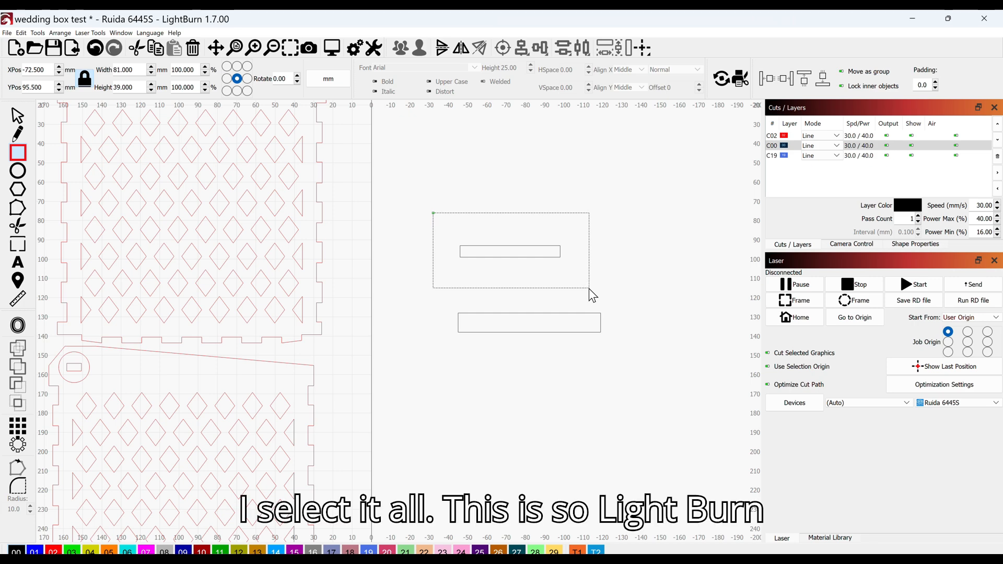
{"action": "key", "text": "Escape"}
{"action": "left_click_drag", "start_coordinate": [623, 277], "coordinate": [500, 248]}
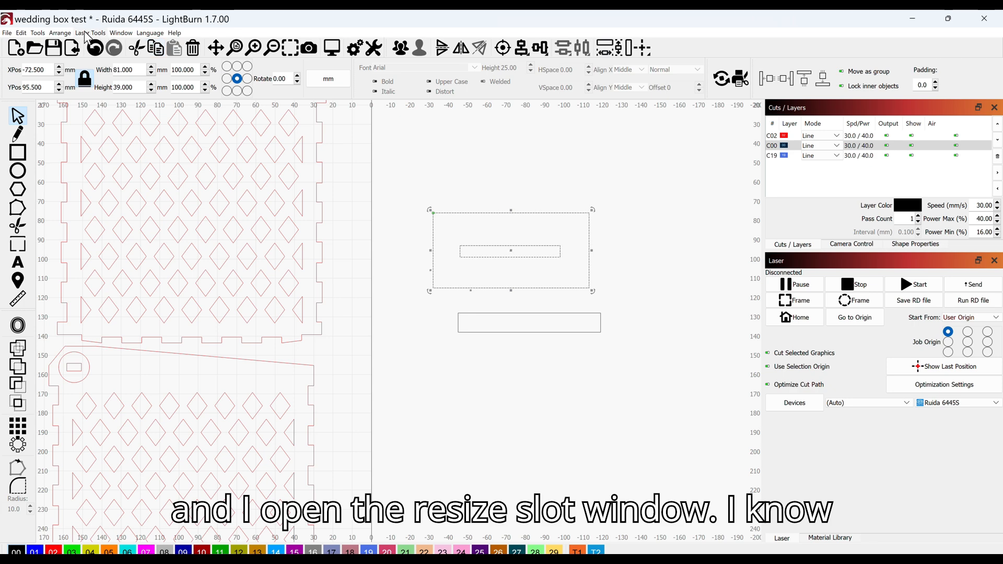
- Resize the smaller slot by its slot width, using 5 mm old and 3 mm new material thickness
{"action": "left_click", "coordinate": [39, 33]}
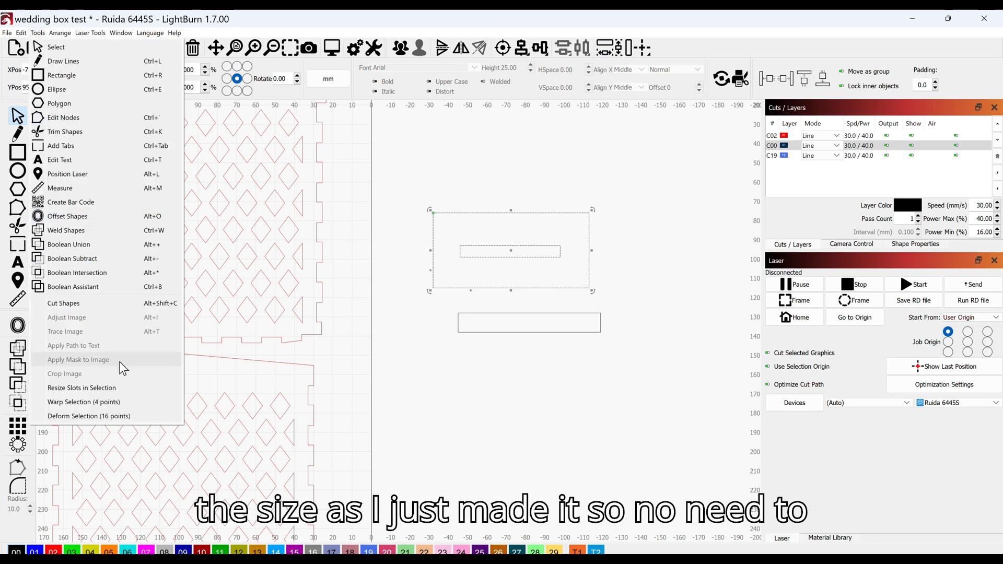
{"action": "left_click", "coordinate": [128, 387]}
{"action": "left_click_drag", "start_coordinate": [532, 269], "coordinate": [685, 240]}
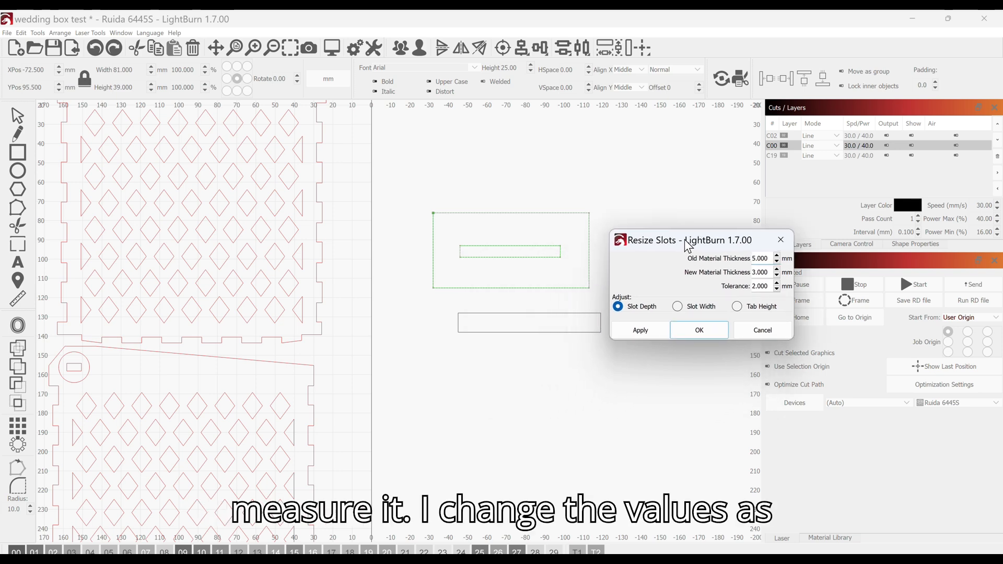
{"action": "left_click", "coordinate": [679, 308]}
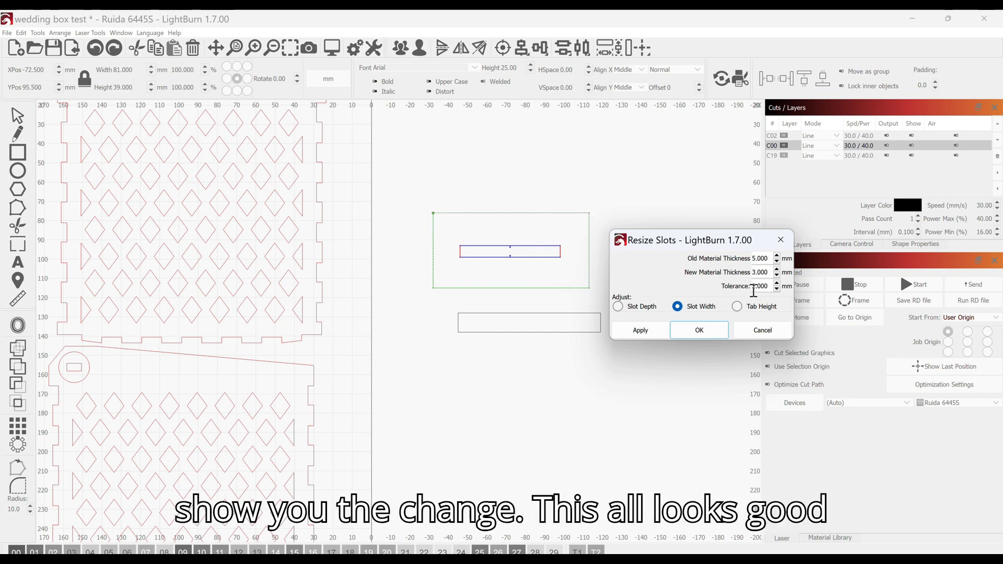
{"action": "left_click", "coordinate": [701, 331]}
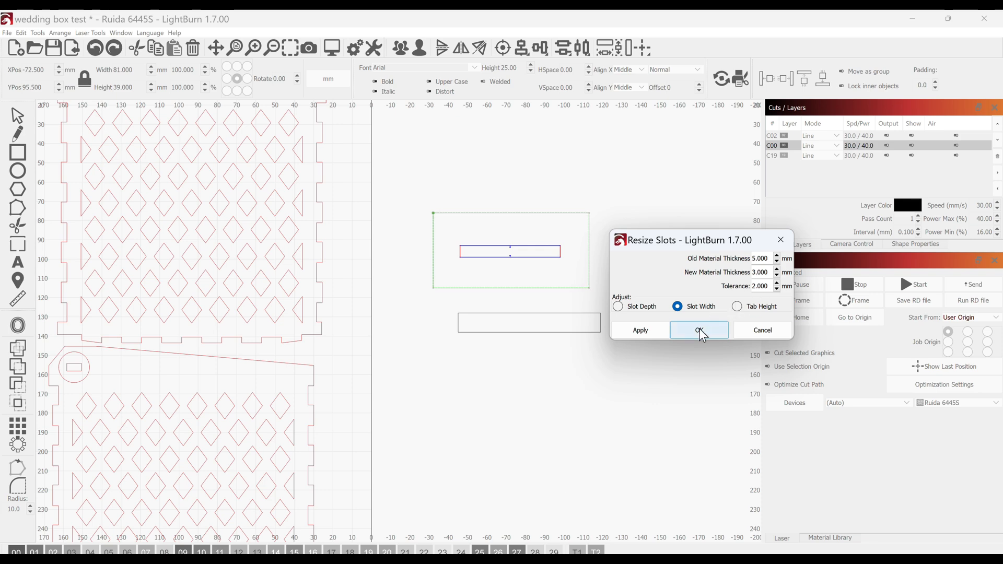
{"action": "left_click", "coordinate": [701, 331]}
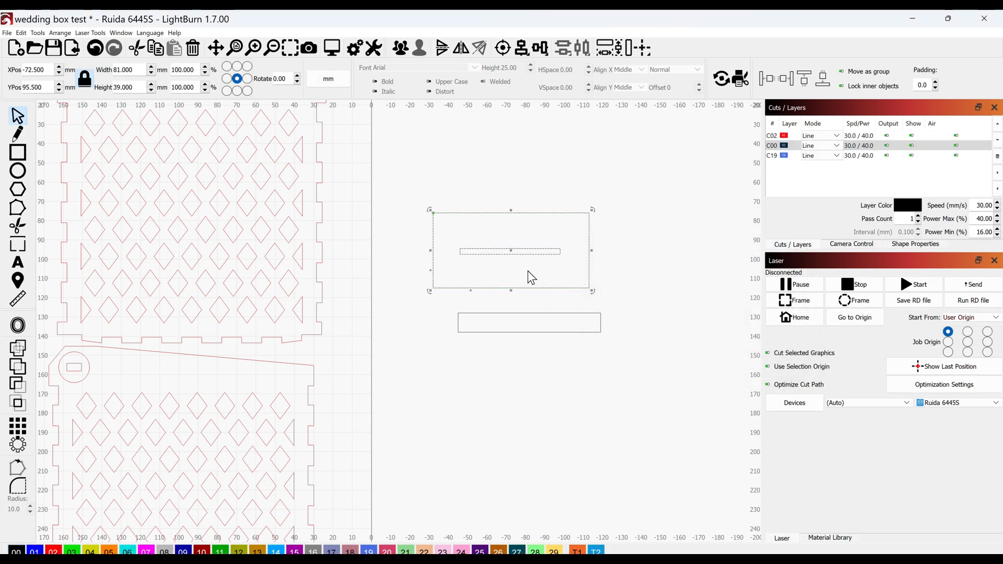
- Draw an outer rectangle about 88 × 37 mm around the larger slot and select only those two shapes
{"action": "left_click", "coordinate": [577, 298]}
{"action": "left_click", "coordinate": [18, 152]}
{"action": "left_click_drag", "start_coordinate": [447, 296], "coordinate": [616, 368]}
{"action": "left_click", "coordinate": [17, 116]}
{"action": "left_click_drag", "start_coordinate": [645, 401], "coordinate": [408, 288]}
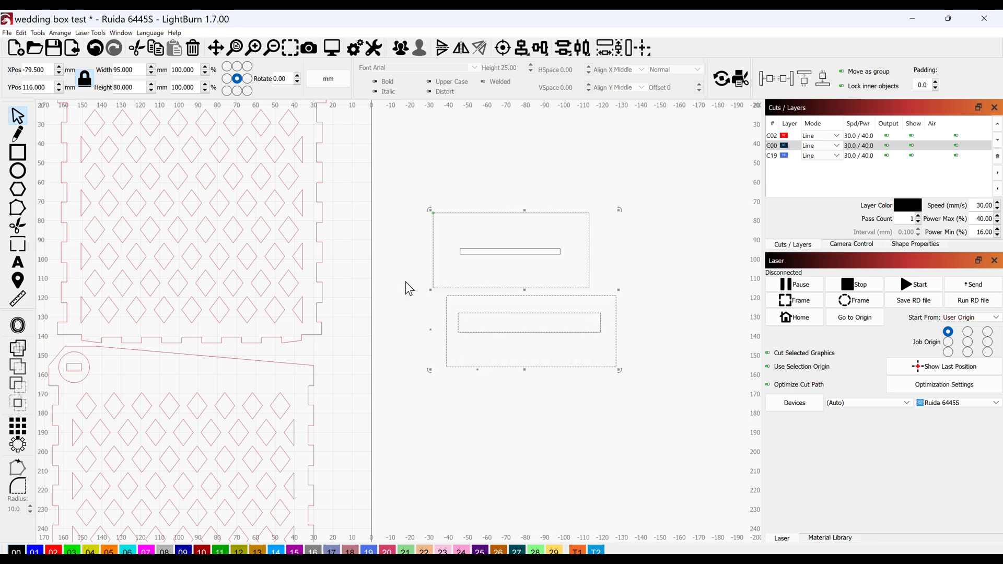
{"action": "left_click_drag", "start_coordinate": [638, 400], "coordinate": [438, 299]}
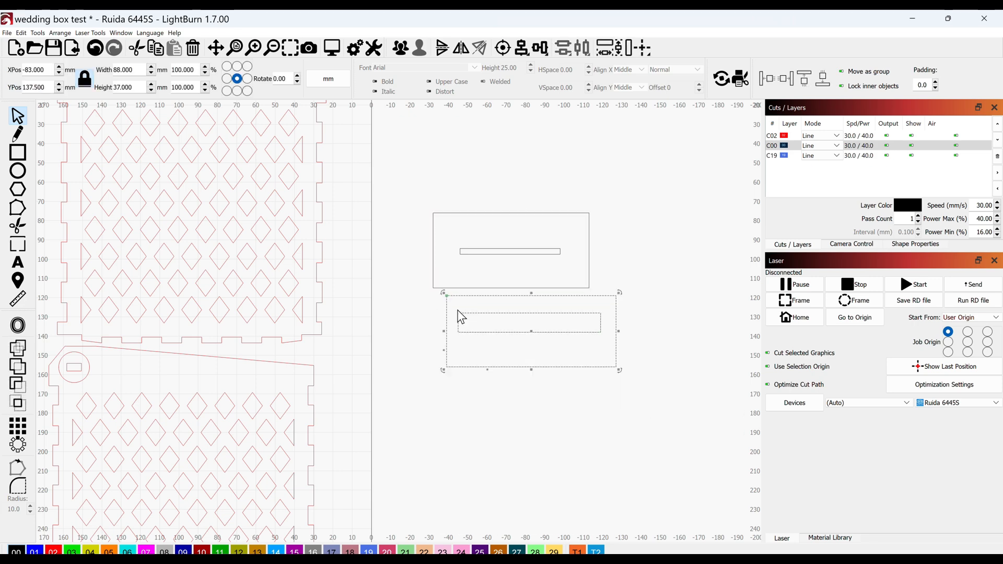
- Resize the larger slot by its slot width, using 10 mm old and 5 mm new material thickness
{"action": "left_click", "coordinate": [37, 33]}
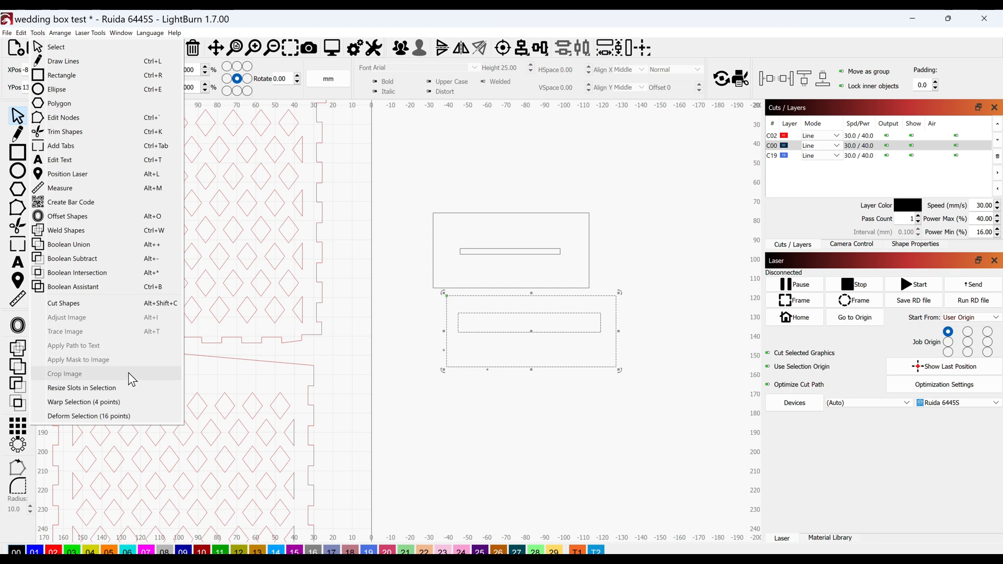
{"action": "left_click", "coordinate": [105, 388]}
{"action": "left_click_drag", "start_coordinate": [516, 264], "coordinate": [546, 384]}
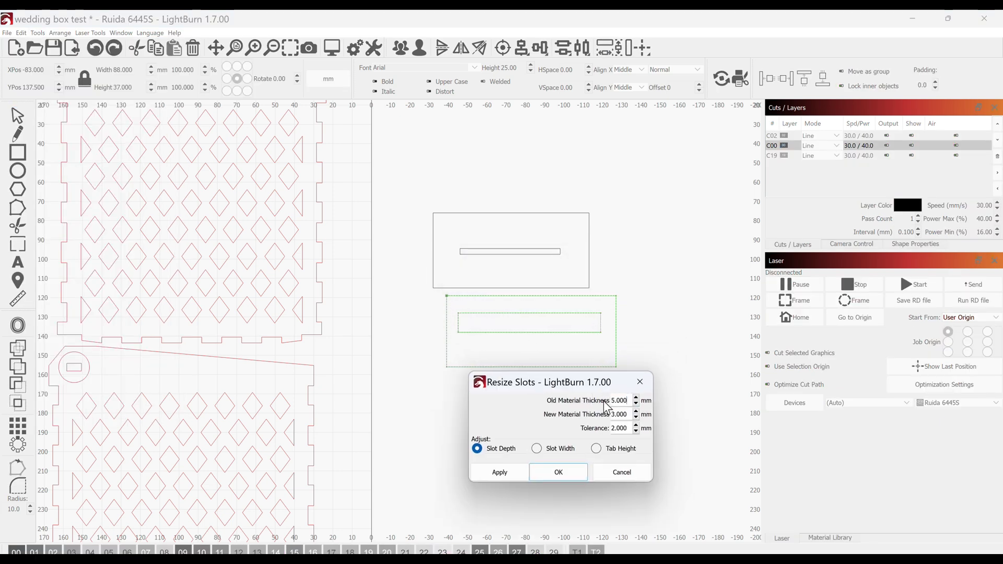
{"action": "left_click", "coordinate": [538, 449]}
{"action": "double_click", "coordinate": [627, 401]}
{"action": "type", "text": "10"}
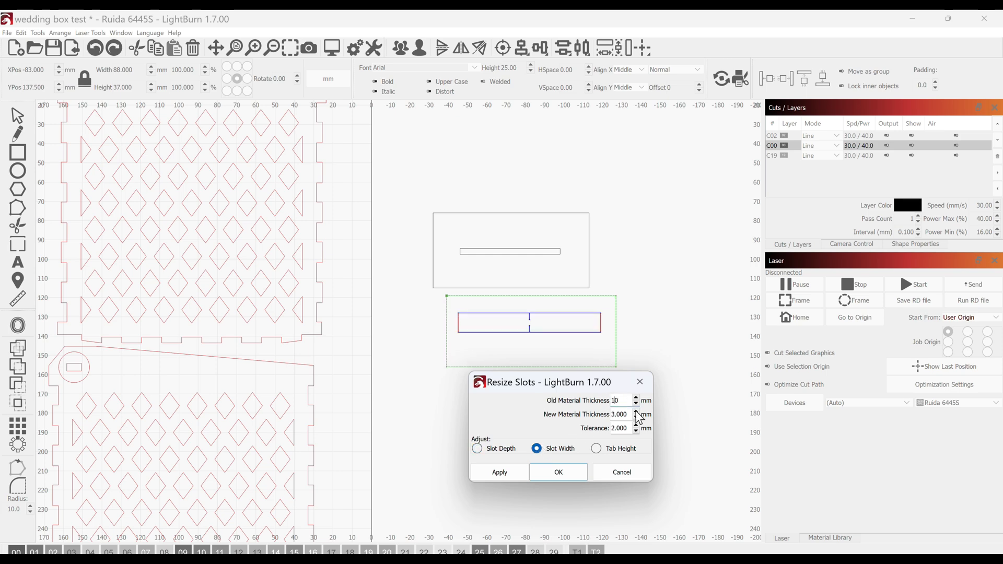
{"action": "key", "text": "Tab"}
{"action": "type", "text": "5"}
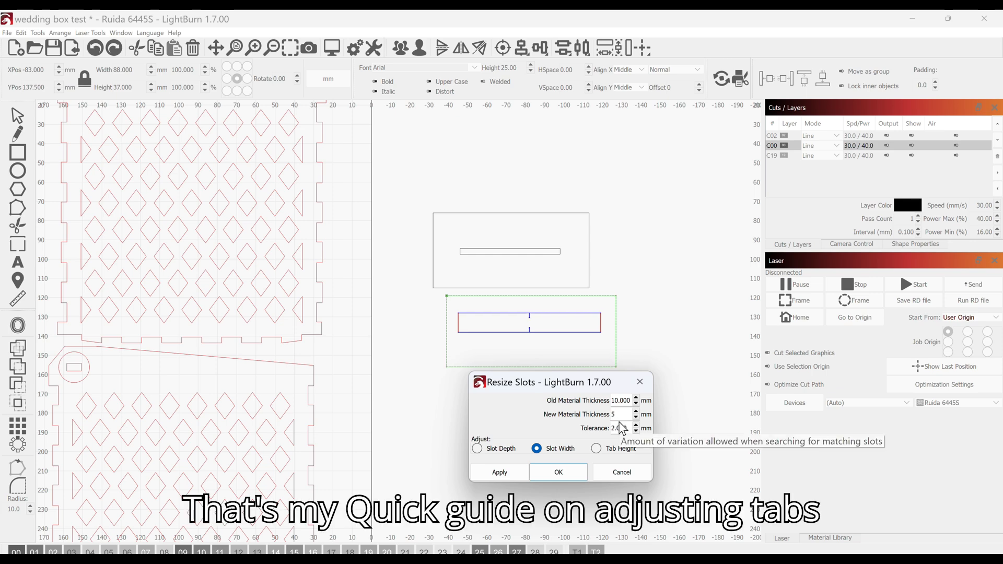
{"action": "left_click", "coordinate": [575, 473]}
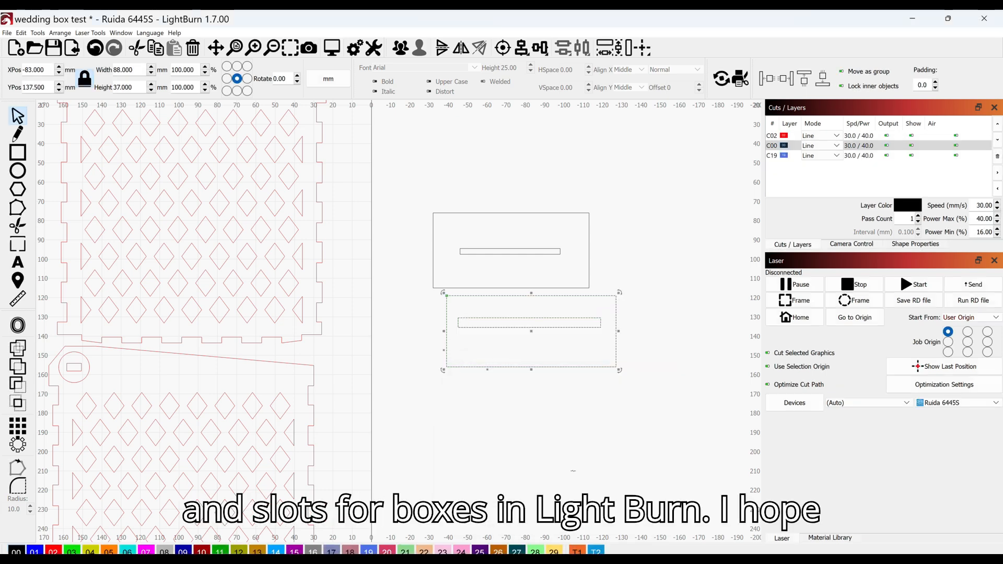
{"action": "left_click", "coordinate": [645, 243]}
{"action": "scroll", "coordinate": [453, 367], "scroll_direction": "down", "scroll_amount": 5}
{"action": "left_click_drag", "start_coordinate": [321, 380], "coordinate": [487, 340]}
{"action": "scroll", "coordinate": [469, 340], "scroll_direction": "down", "scroll_amount": 3}
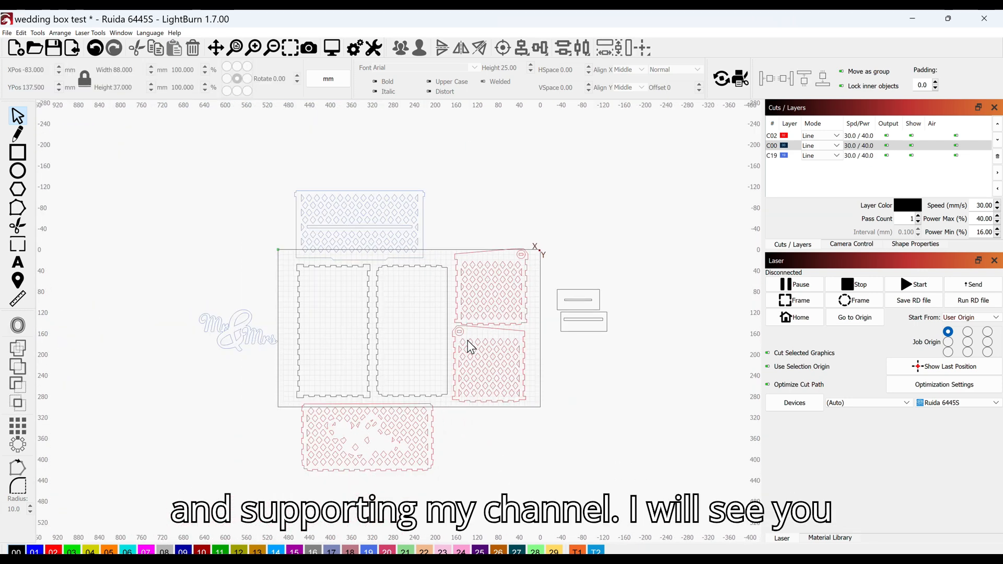